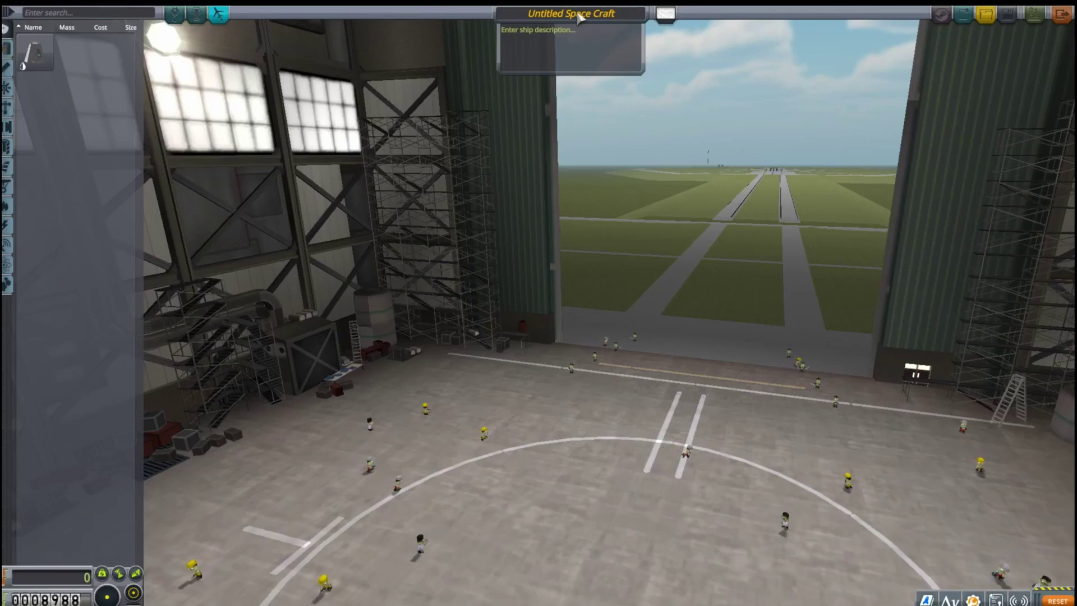
Step: Name the new craft 'test b 1' using the ship name field at the top of the VAB
click(576, 13)
text(t)
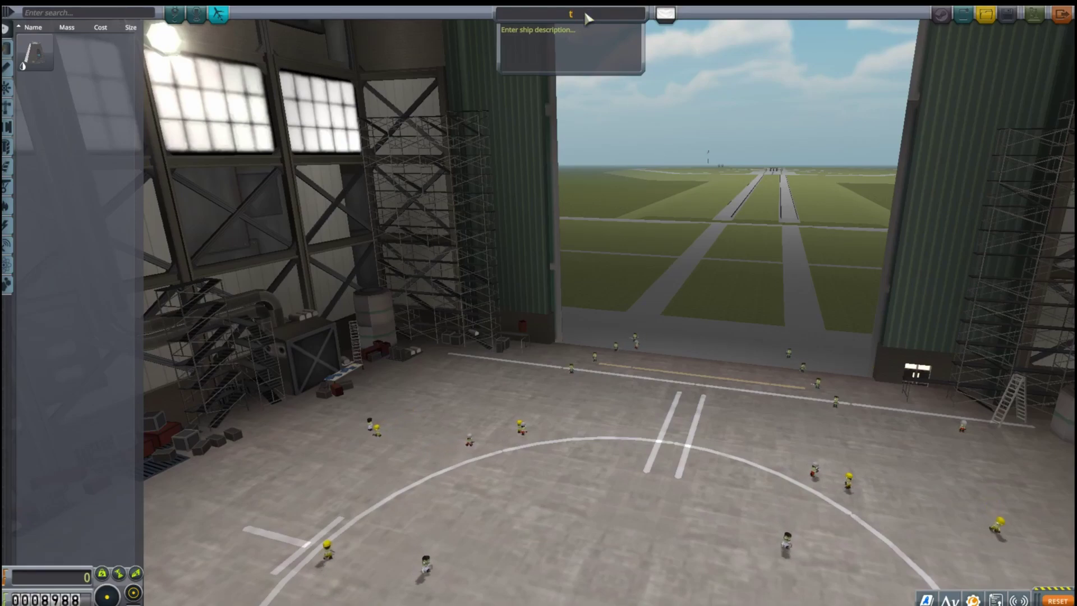
text(est)
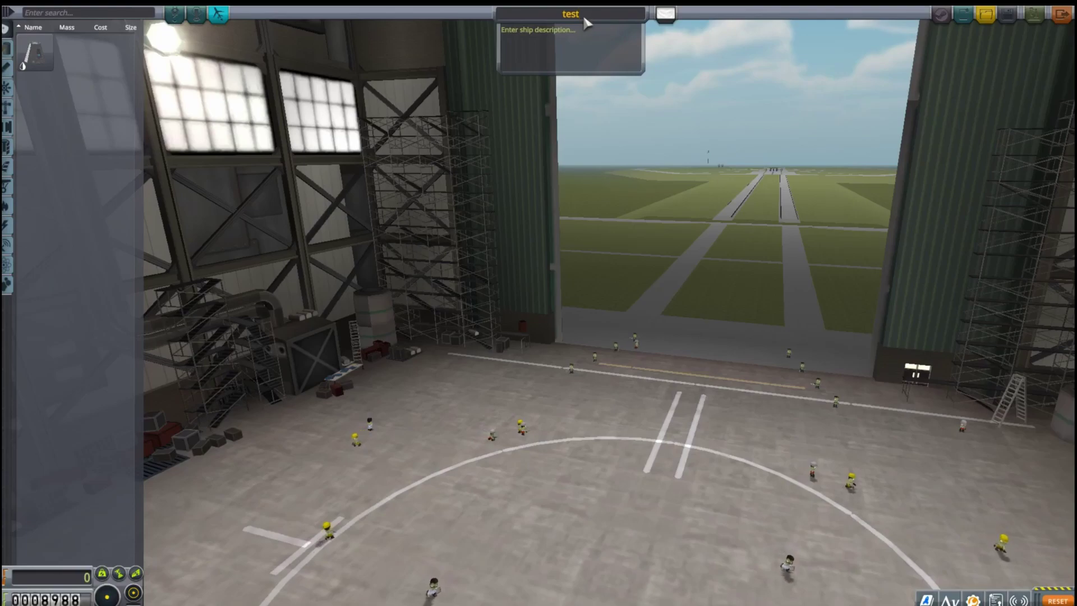
text( b 1)
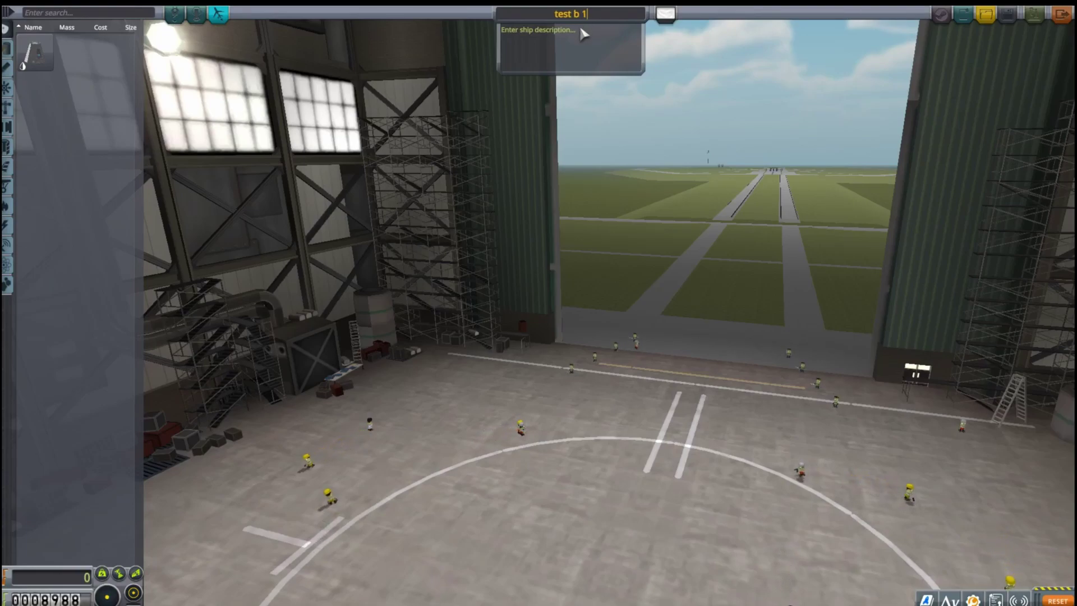
Step: Place a command pod and attach a Mk16 Parachute on top of it
click(637, 247)
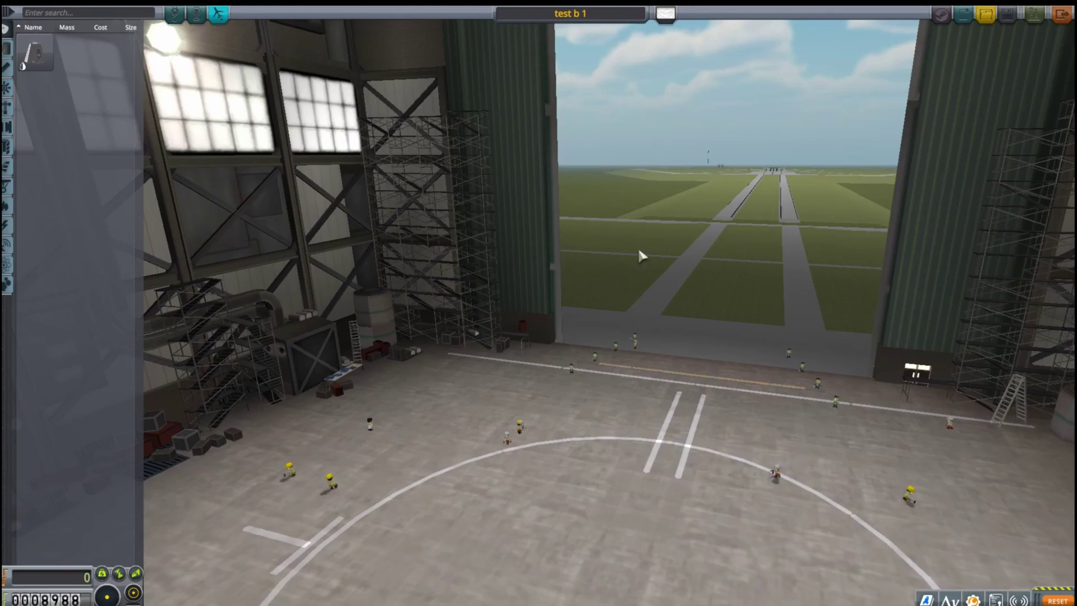
click(37, 84)
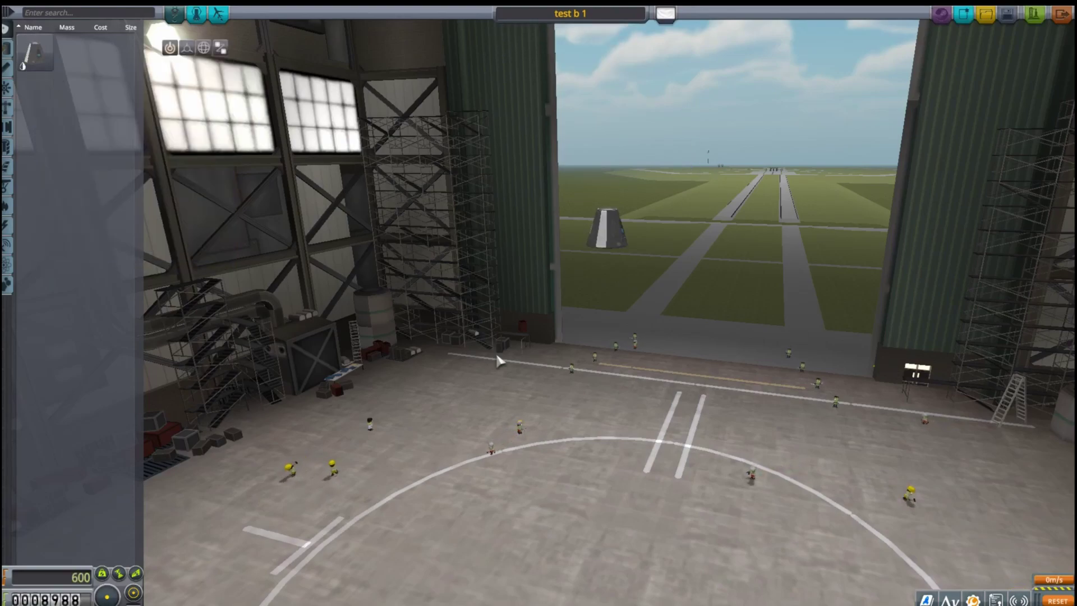
click(7, 66)
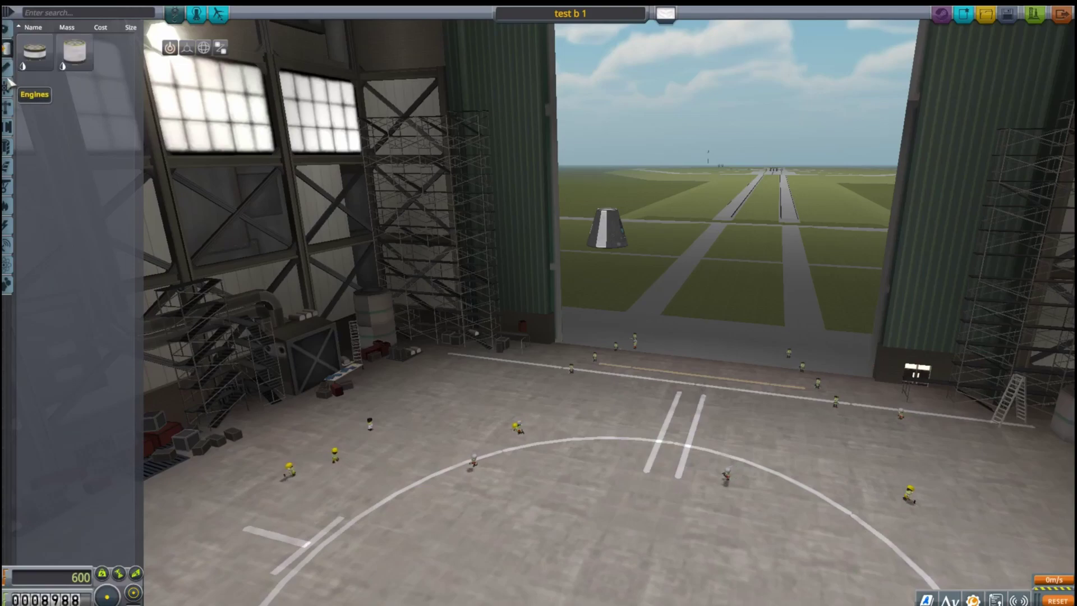
click(7, 85)
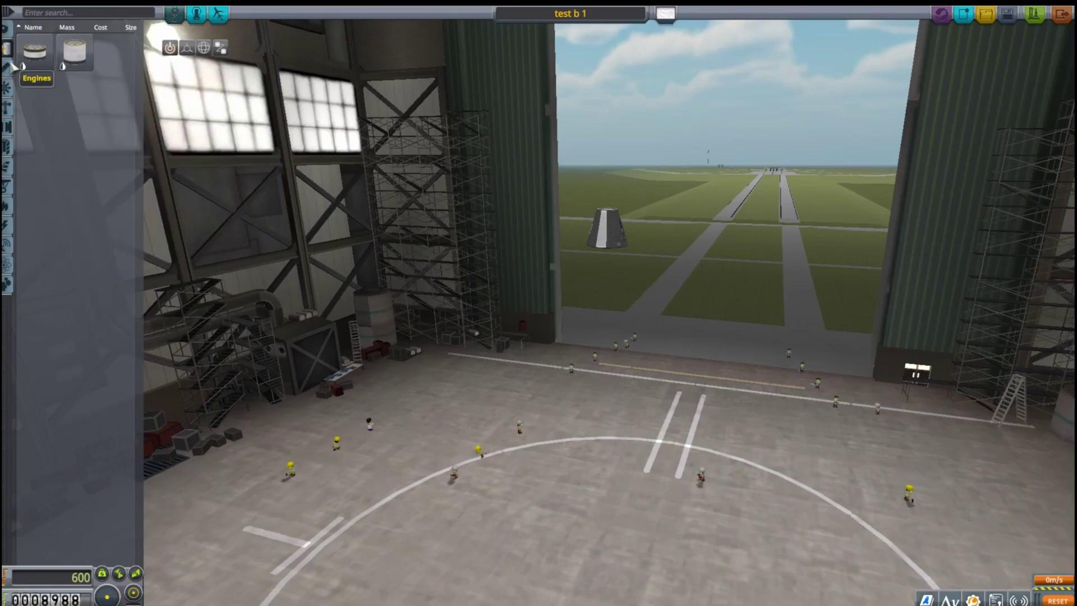
mouse_move(35, 90)
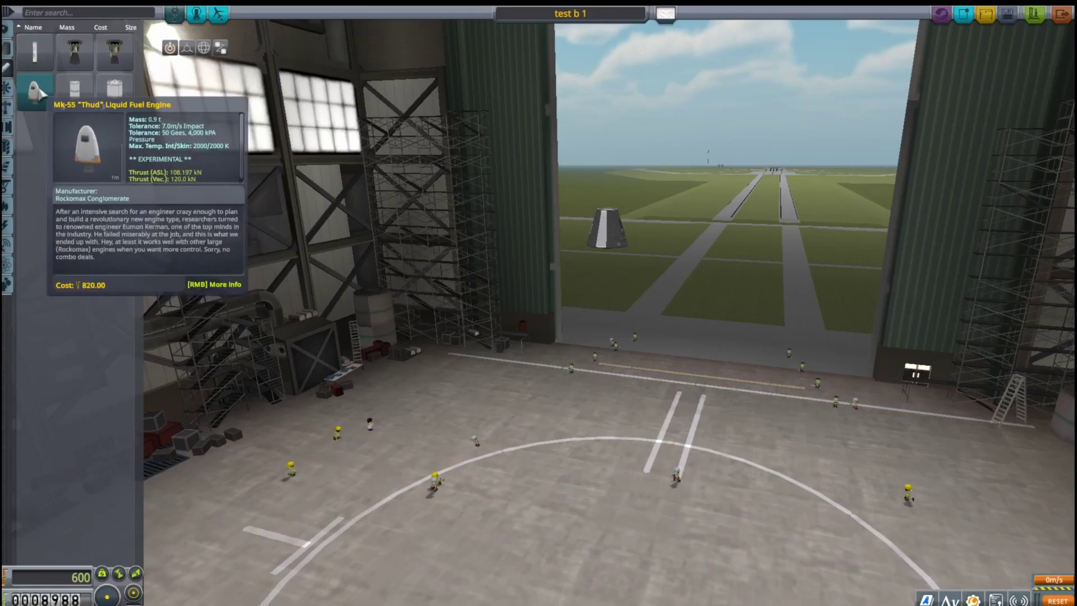
click(7, 125)
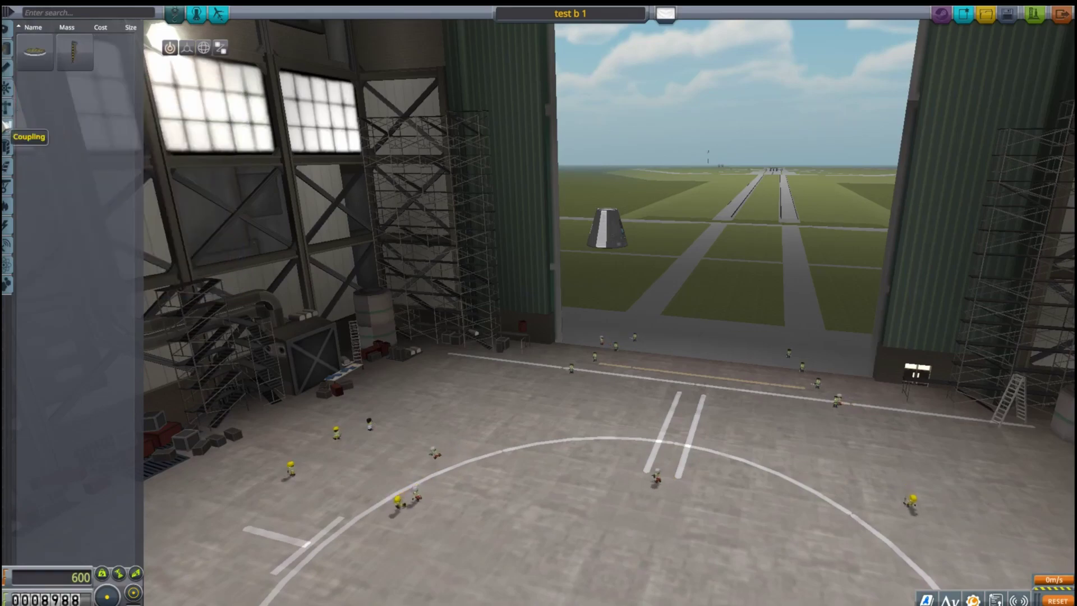
click(8, 169)
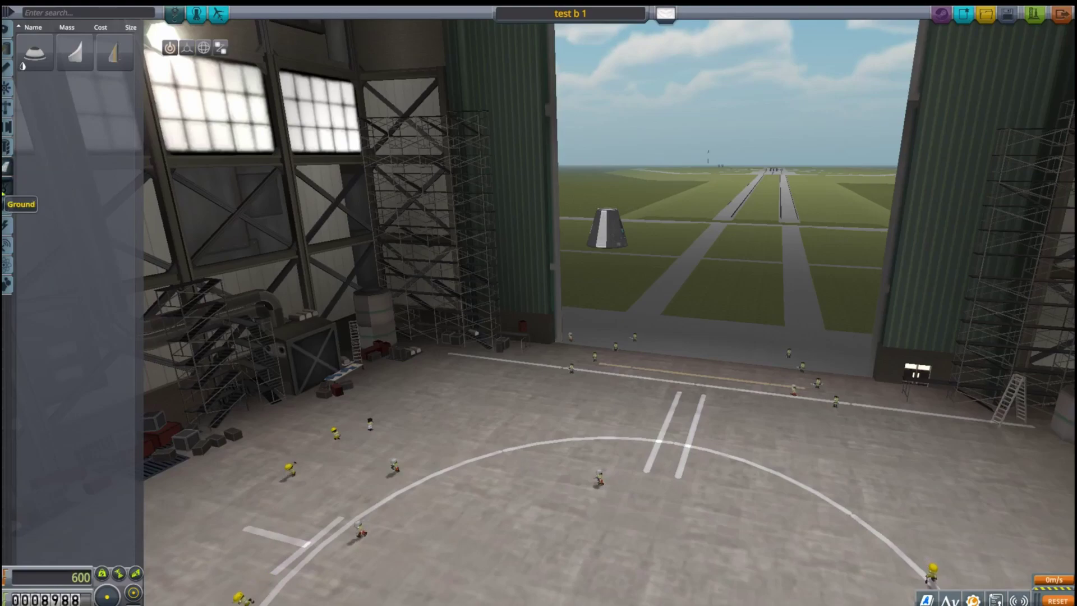
click(7, 208)
click(7, 246)
click(11, 266)
click(7, 284)
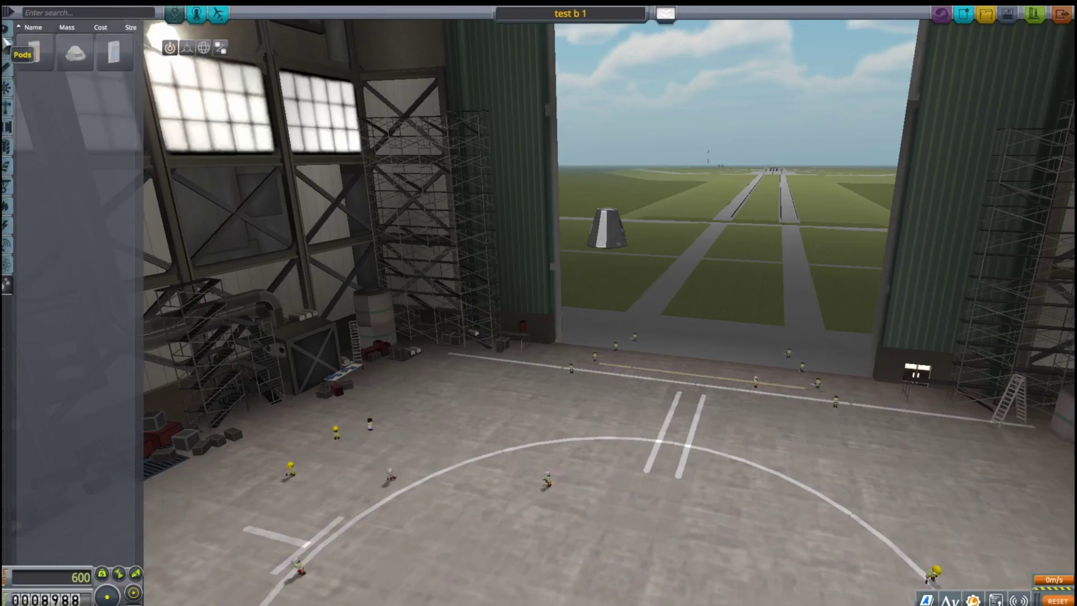
click(63, 61)
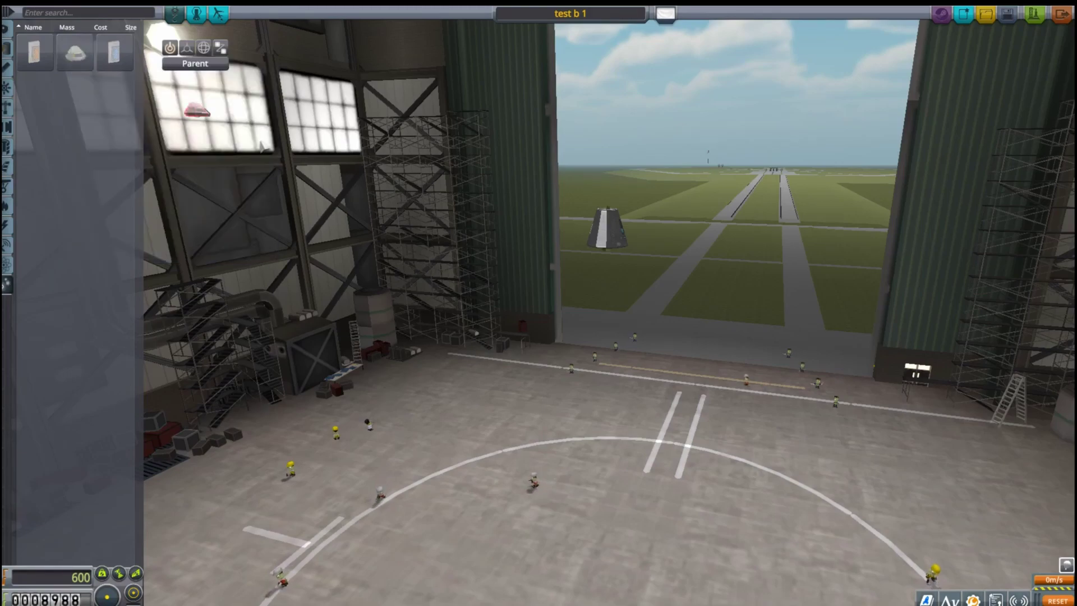
click(607, 220)
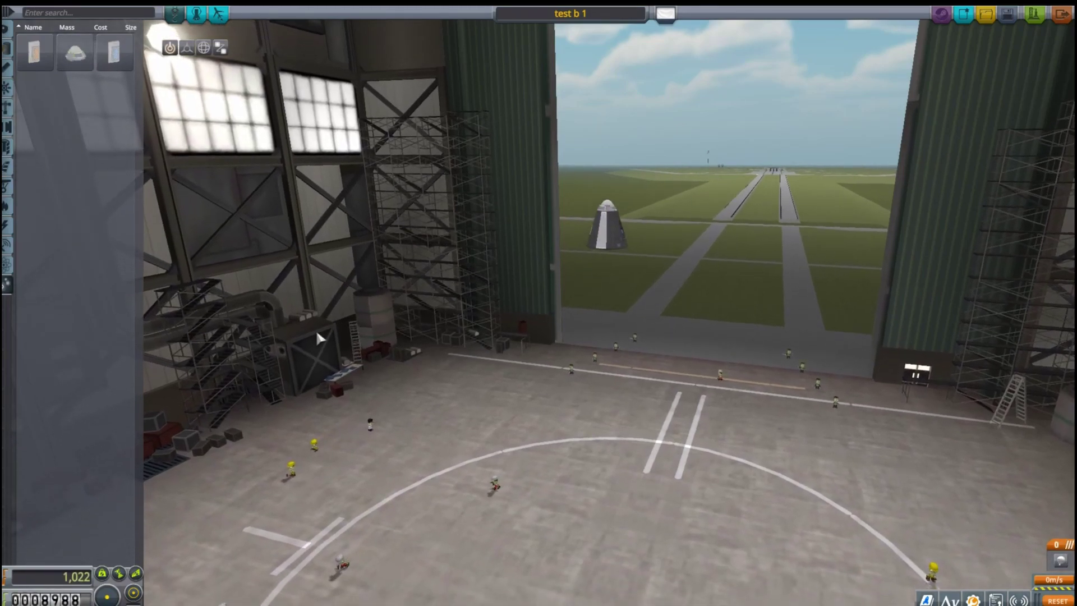
Step: Attach an FL-T200 fuel tank below the pod and Thud engines on its sides
click(9, 69)
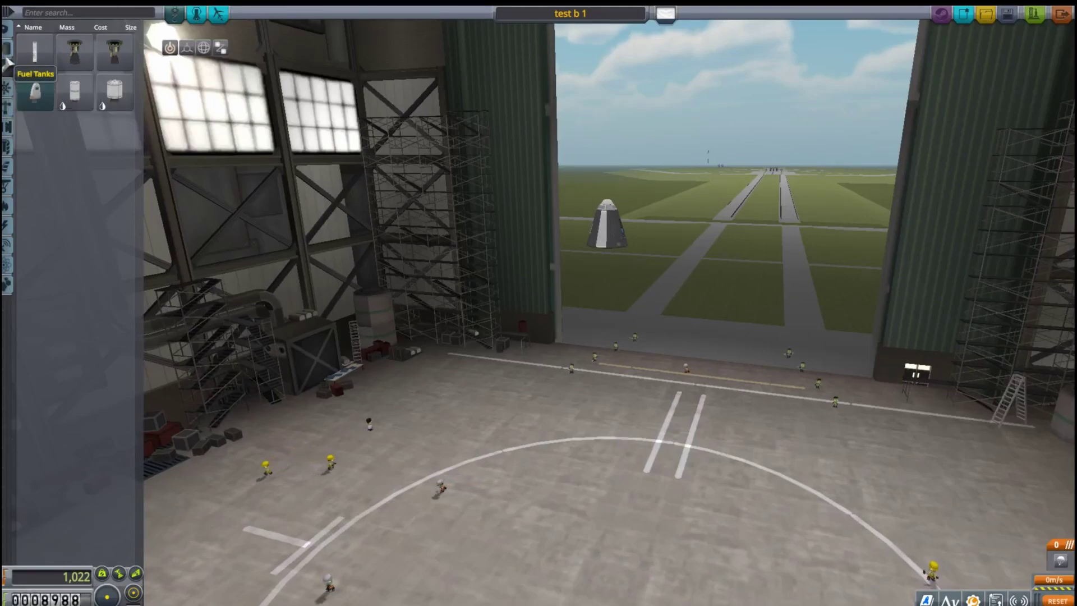
click(8, 62)
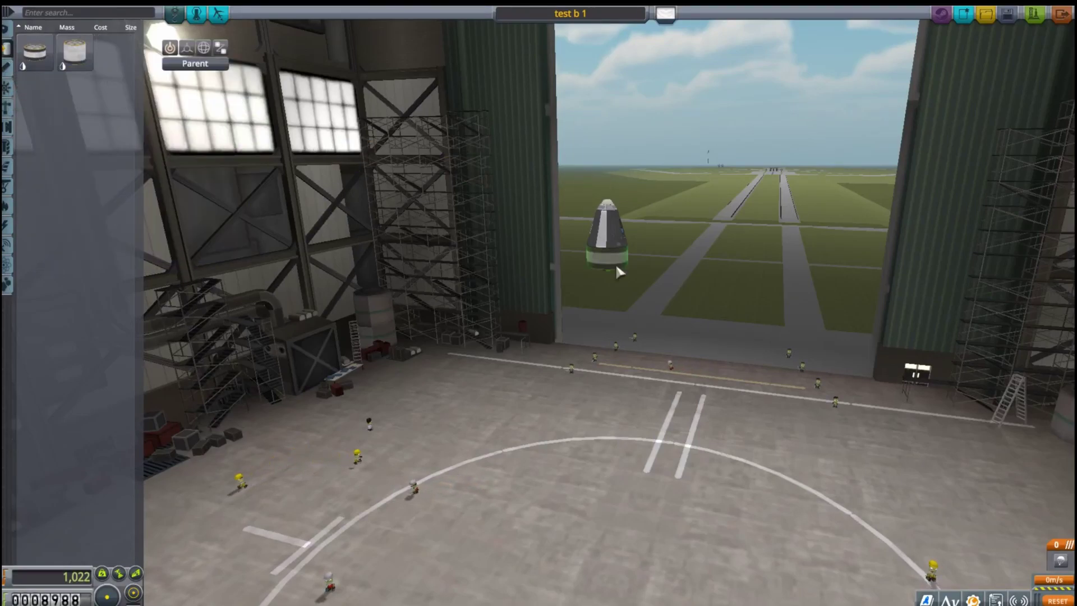
click(615, 263)
scroll(580, 356, down, 2)
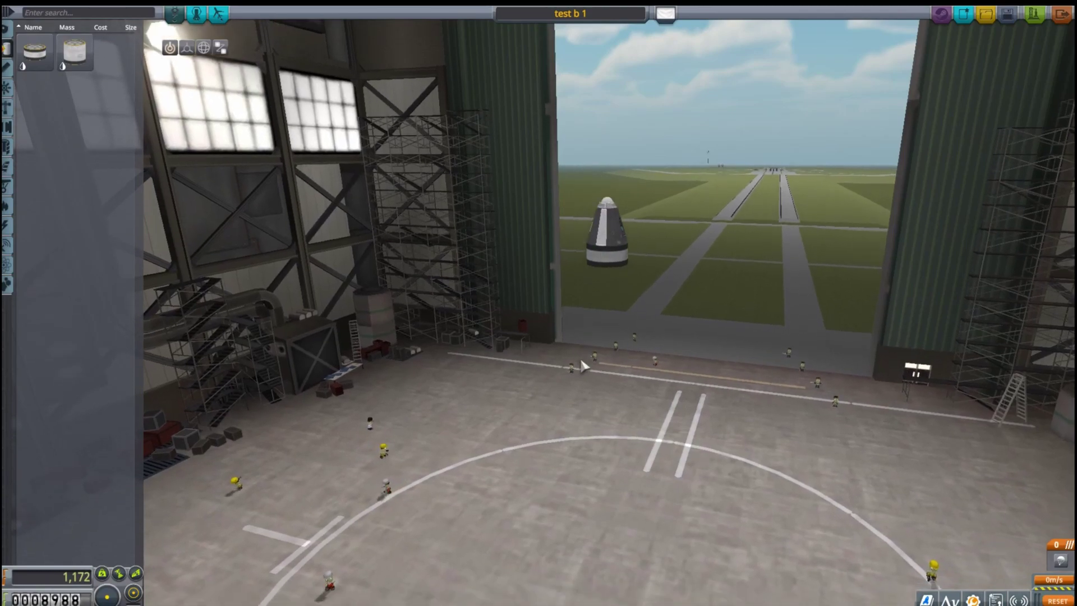
click(4, 86)
click(6, 107)
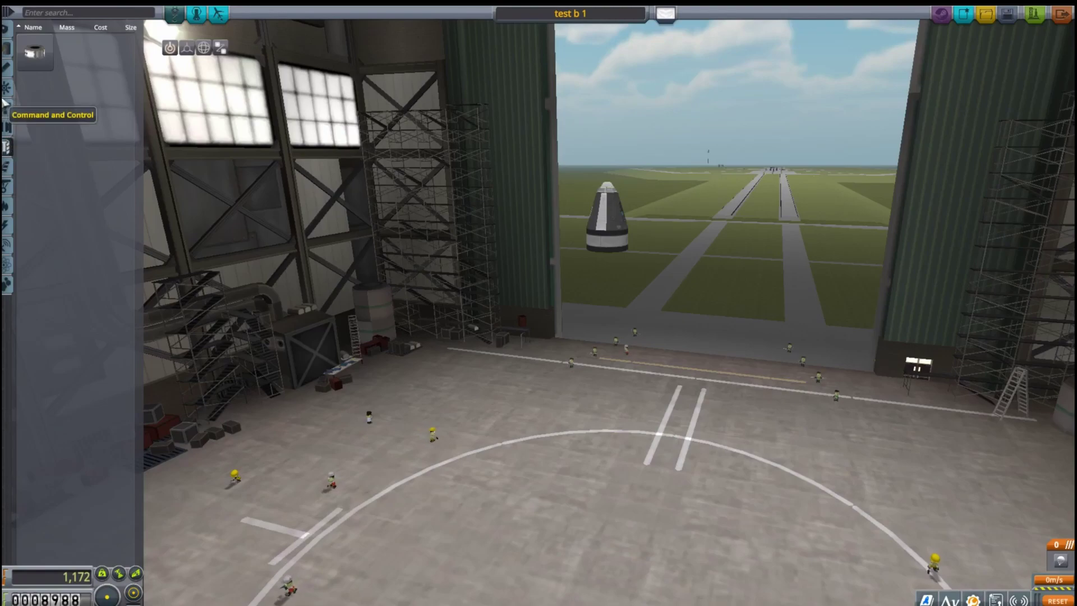
click(4, 82)
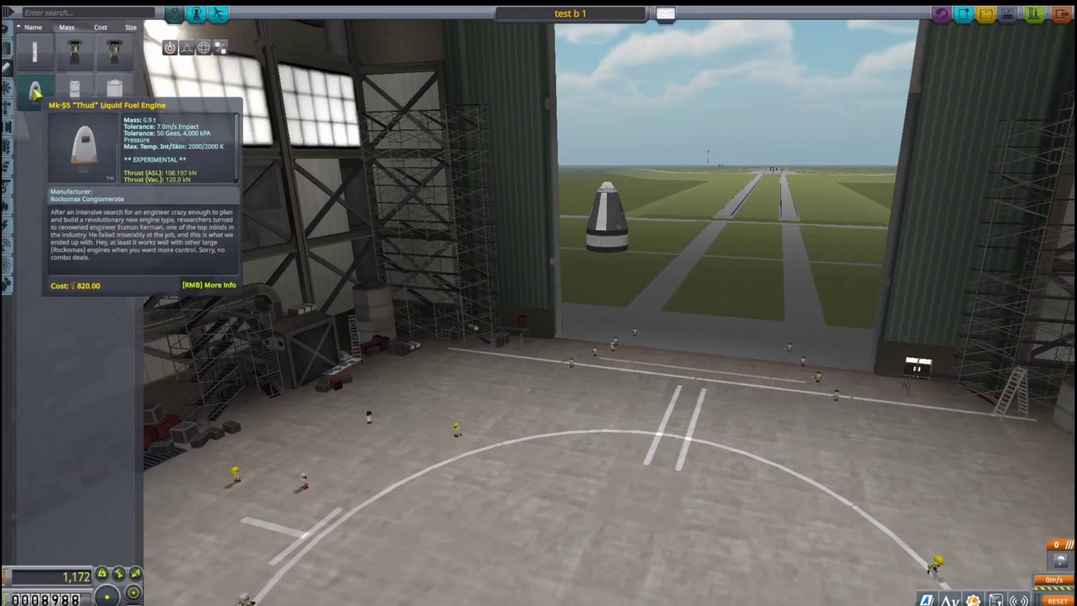
click(36, 91)
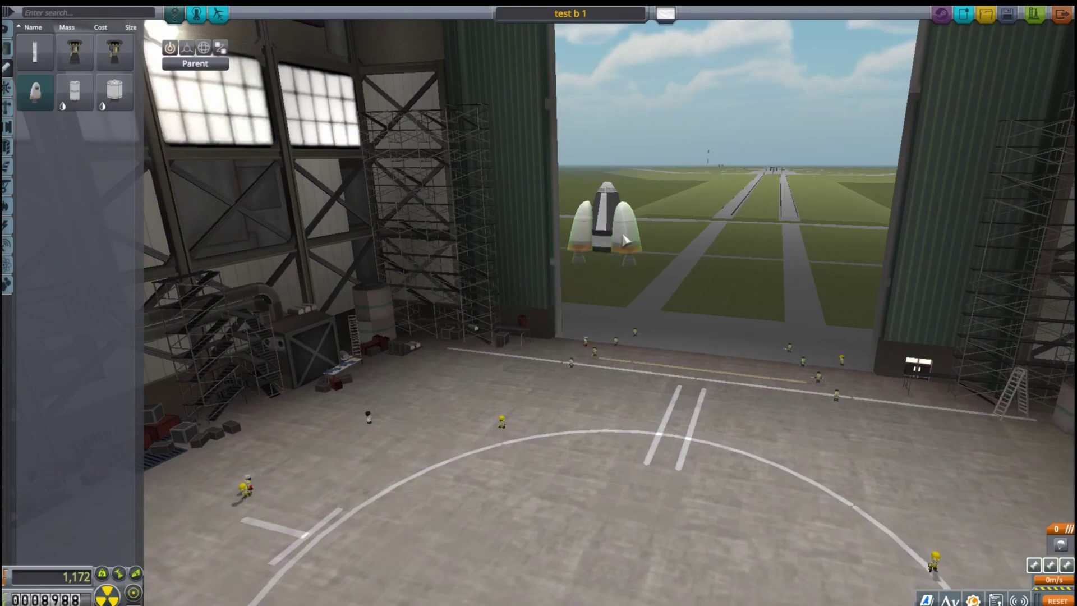
click(623, 251)
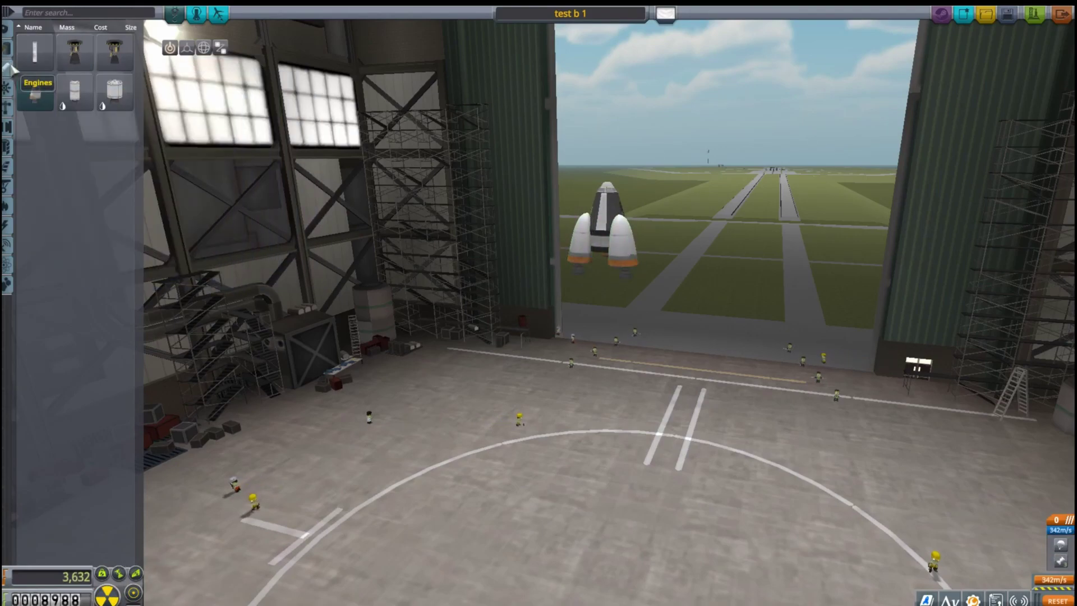
Step: Attach an LT-05 landing strut and enable its Deploy Shielded option
click(7, 126)
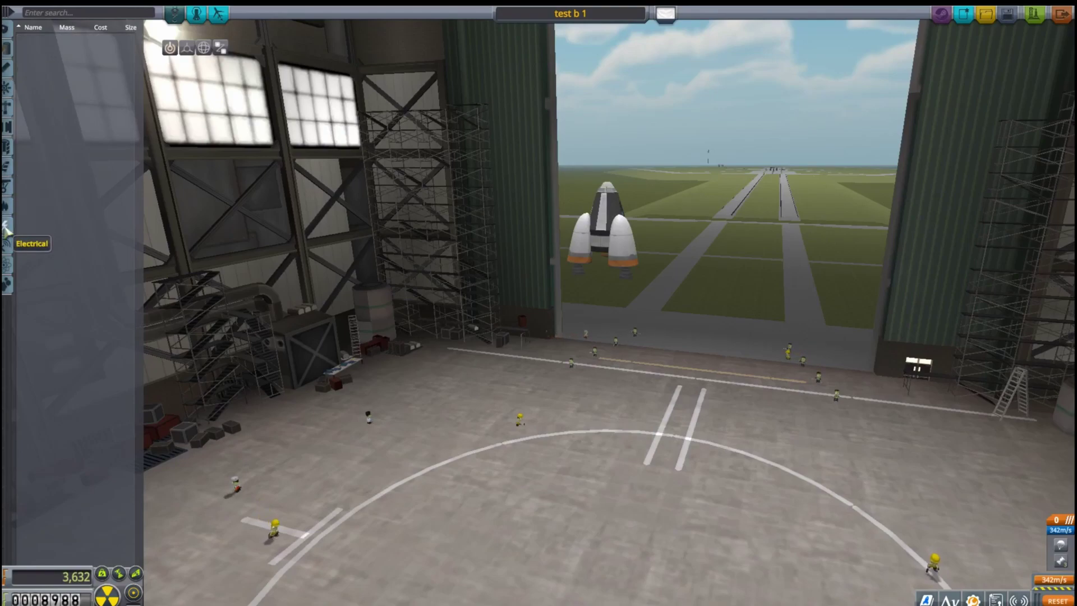
click(6, 251)
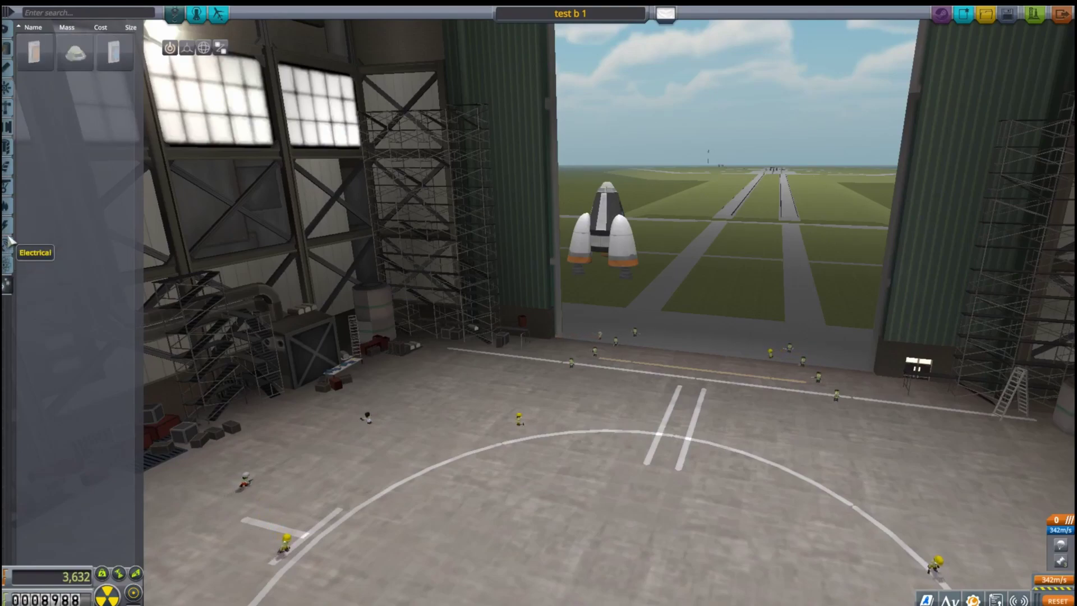
click(7, 184)
click(33, 51)
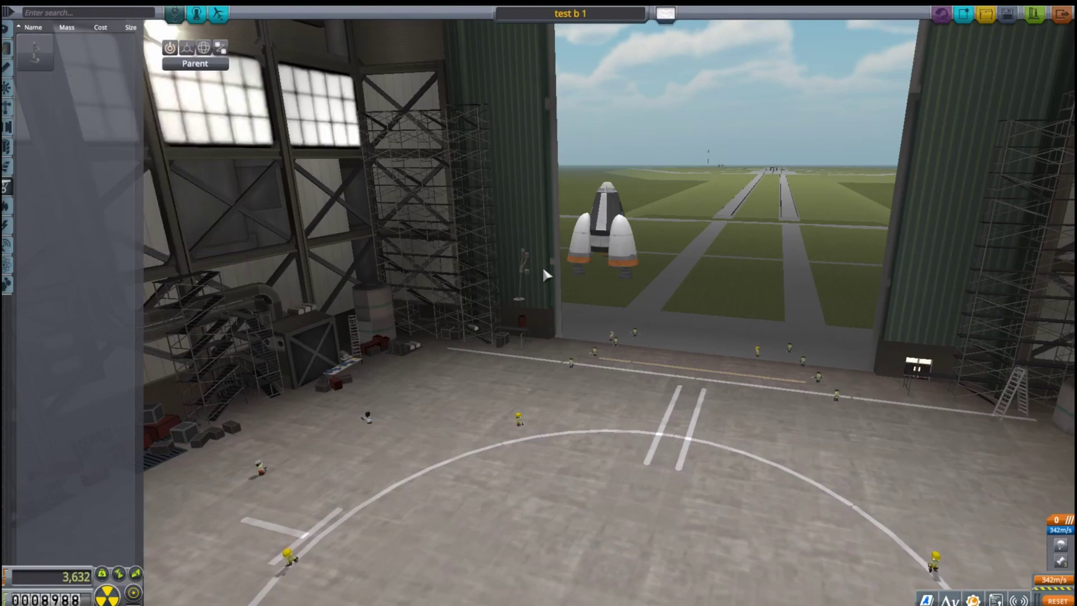
click(603, 245)
right_click(600, 245)
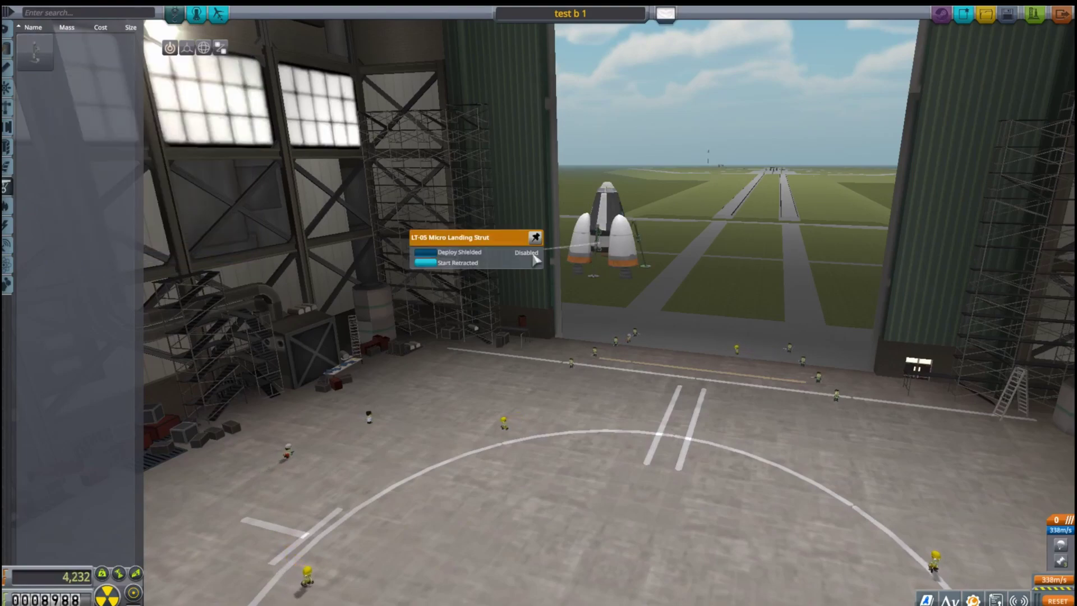
click(425, 251)
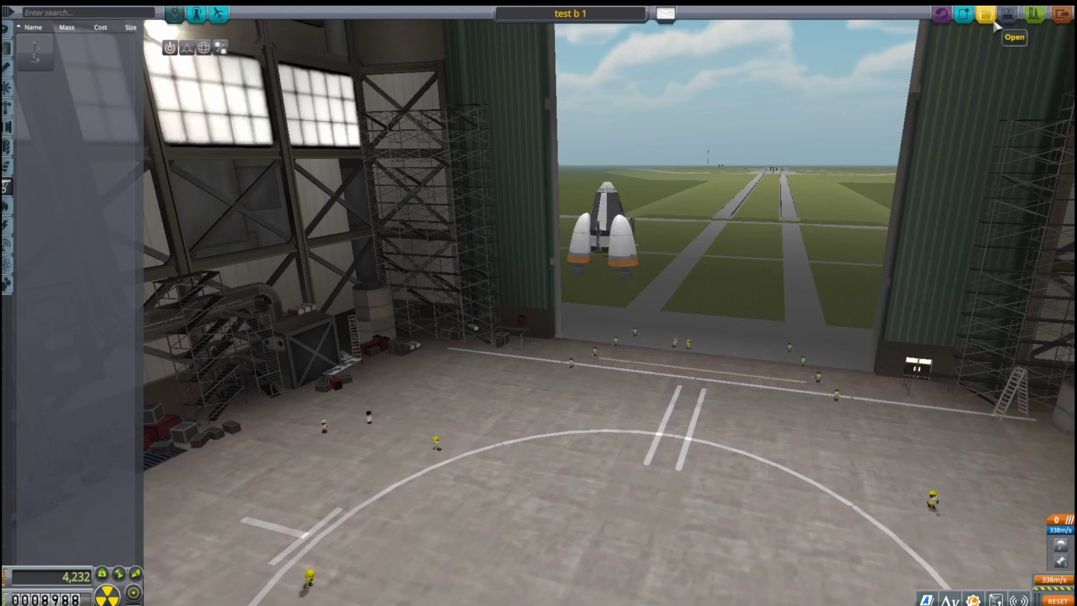
Step: Launch to the pad and activate each Mk-55 Thud engine from its part menu
click(1032, 27)
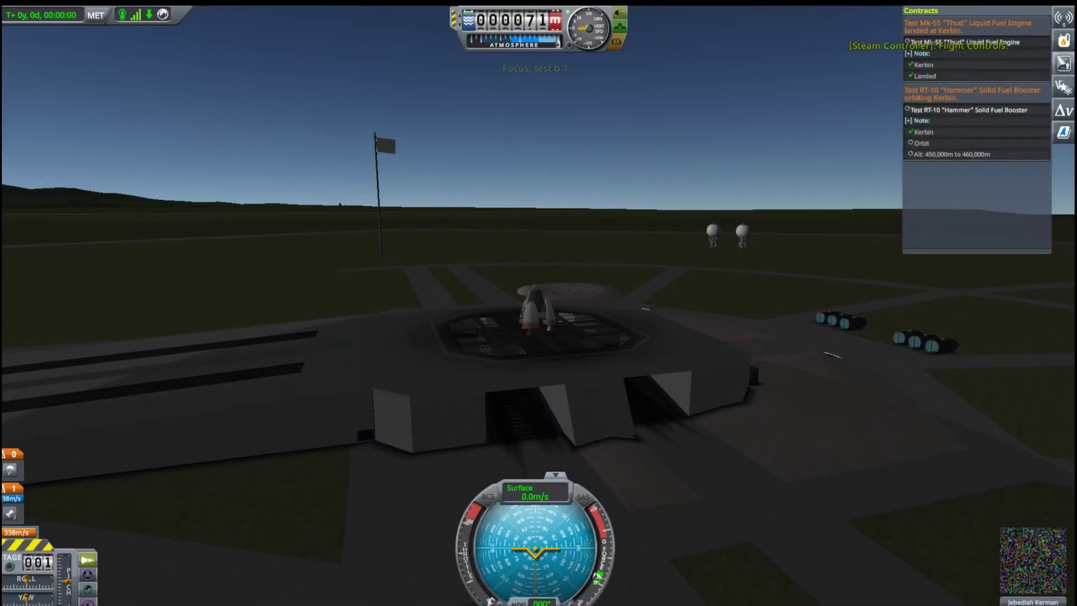
right_click(532, 318)
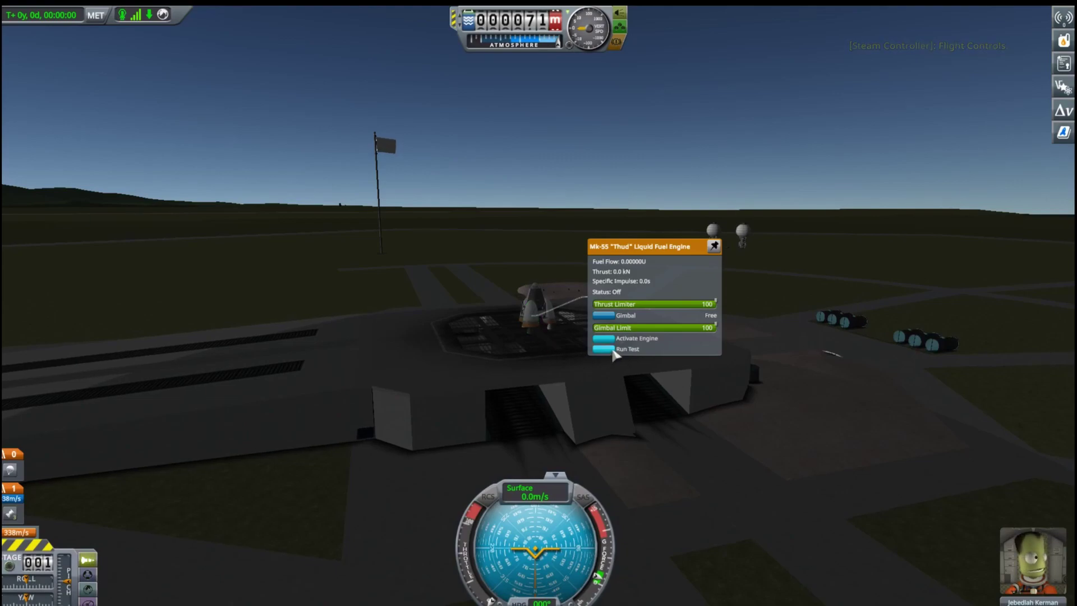
click(614, 353)
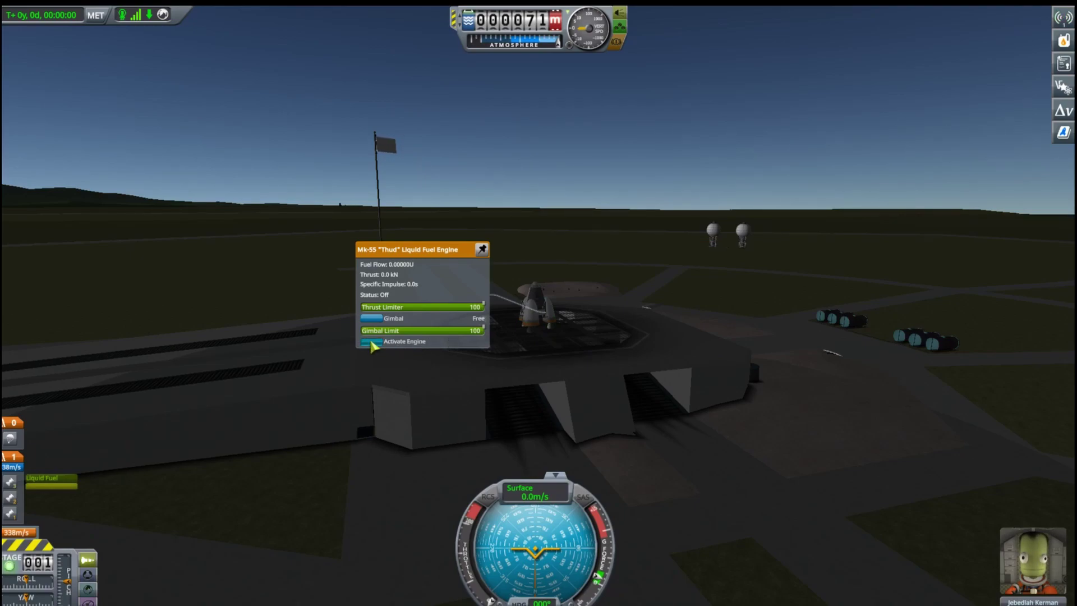
click(371, 342)
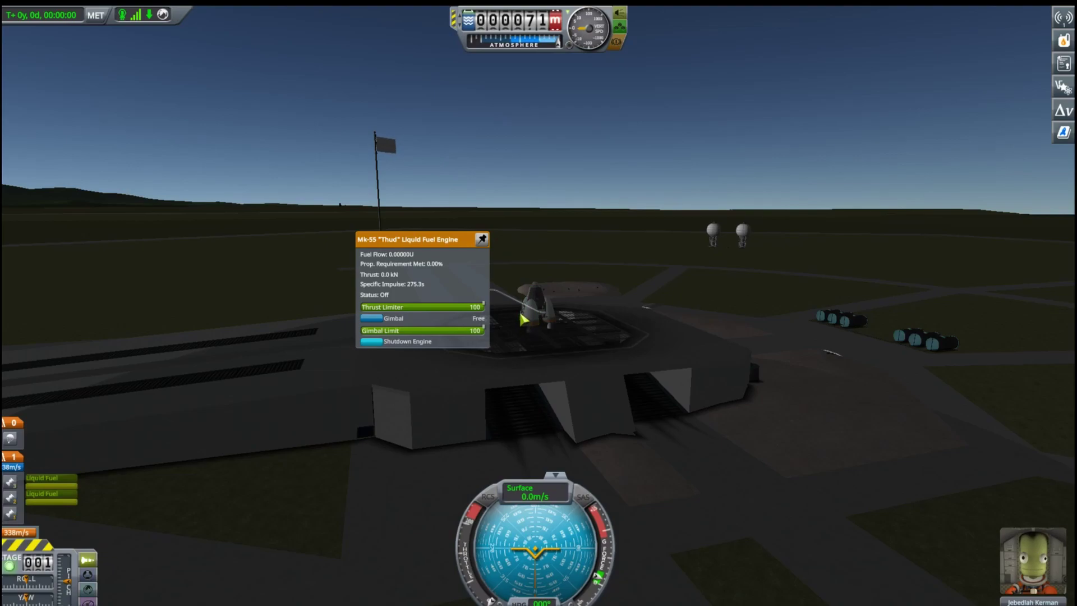
click(605, 341)
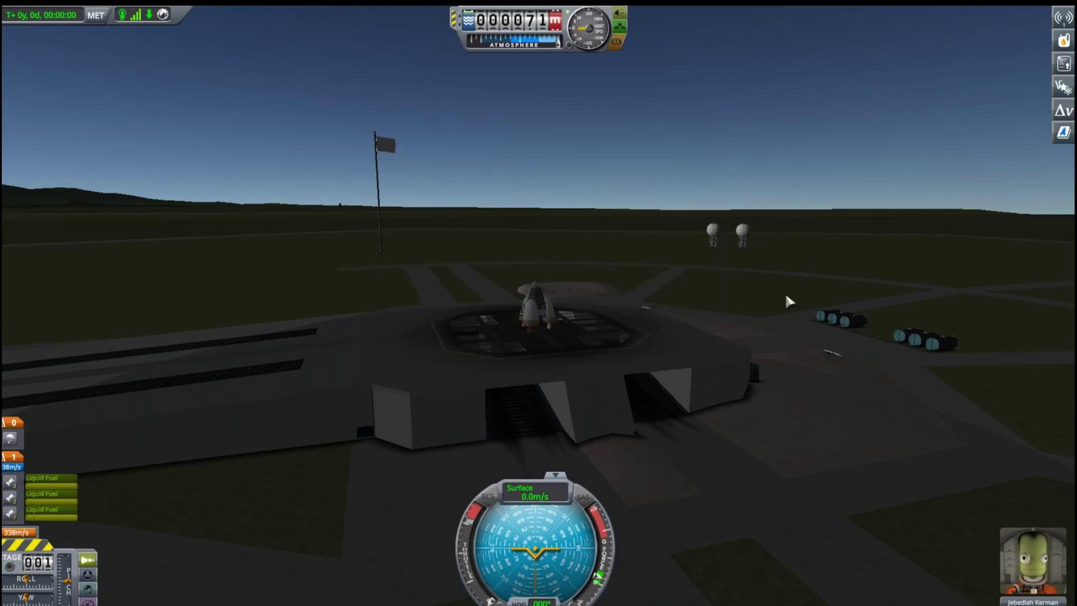
Step: Throttle up with Z to lift the lander off the launch pad
key(z)
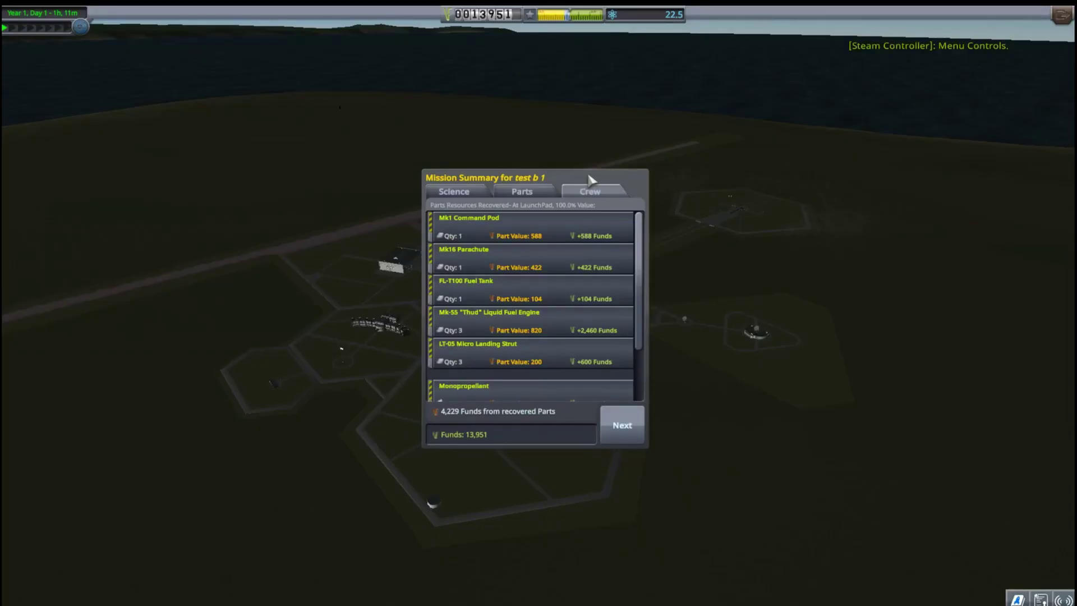
Step: Finish the Mission Summary with Jebediah recovered, then view the Launchpad facility details
click(621, 433)
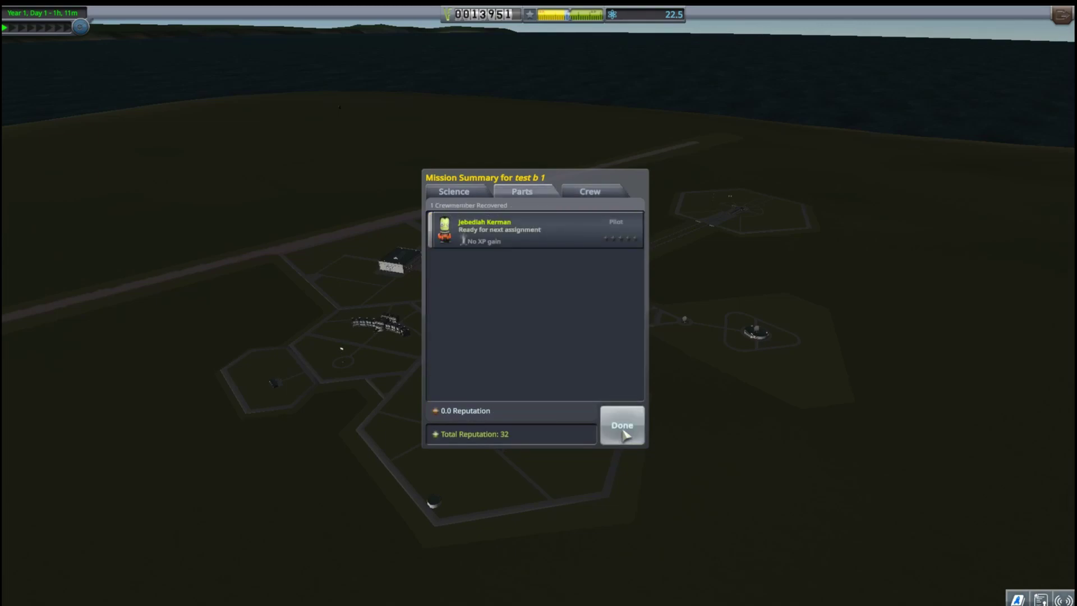
click(623, 429)
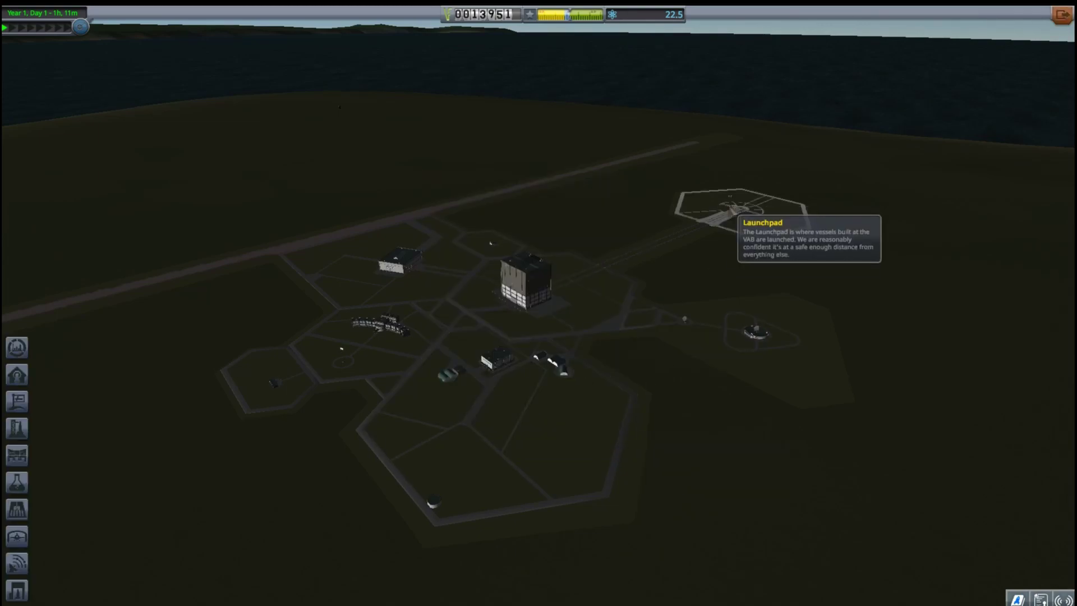
click(731, 212)
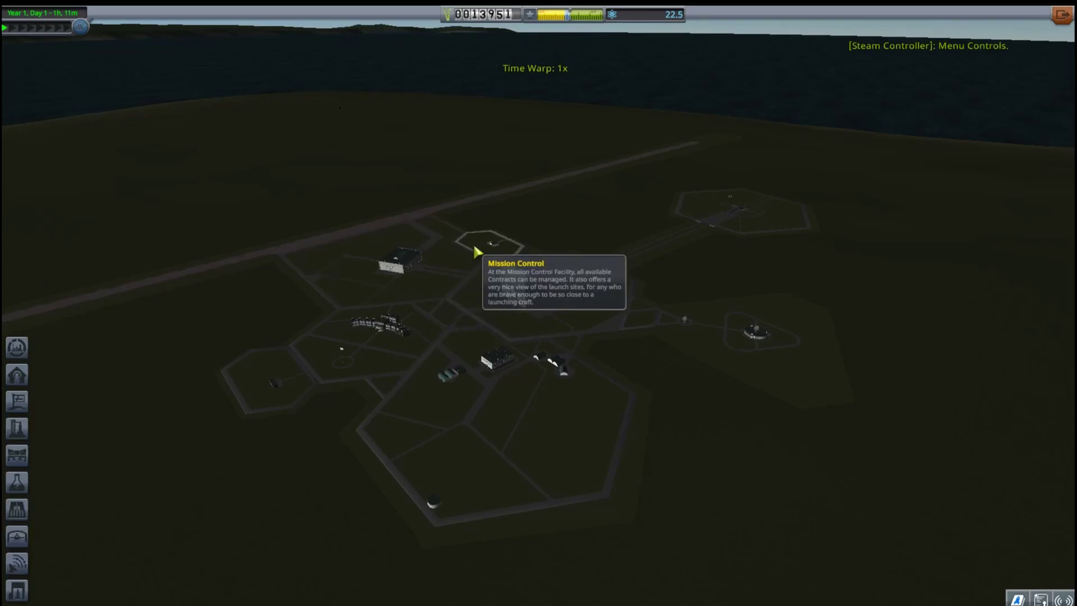
Step: Accept the FLOOYD Kerbin observational survey contract in Mission Control, then leave the facility
click(472, 244)
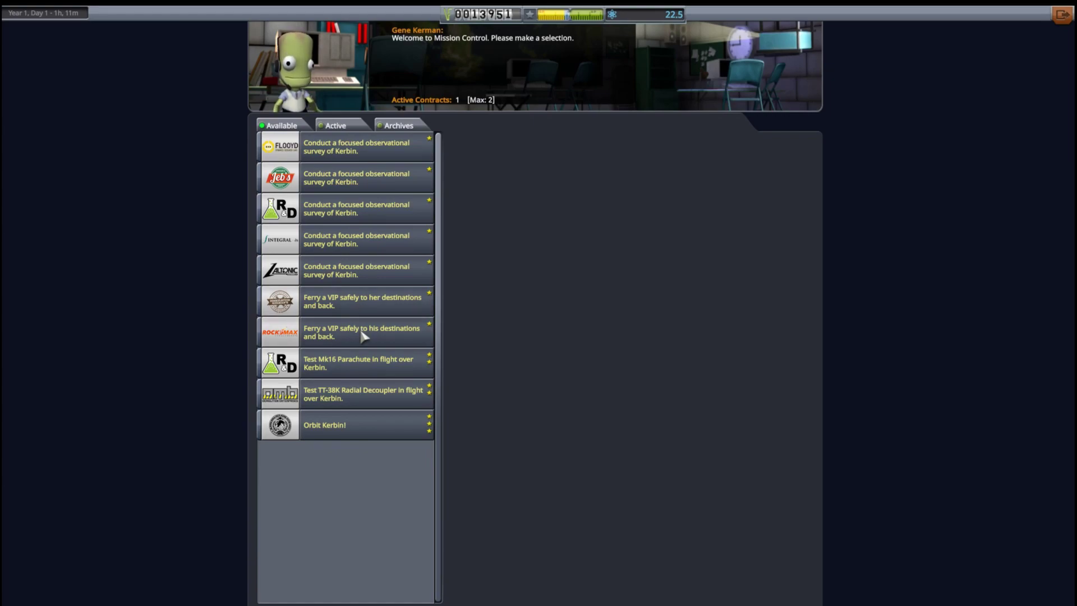
click(372, 365)
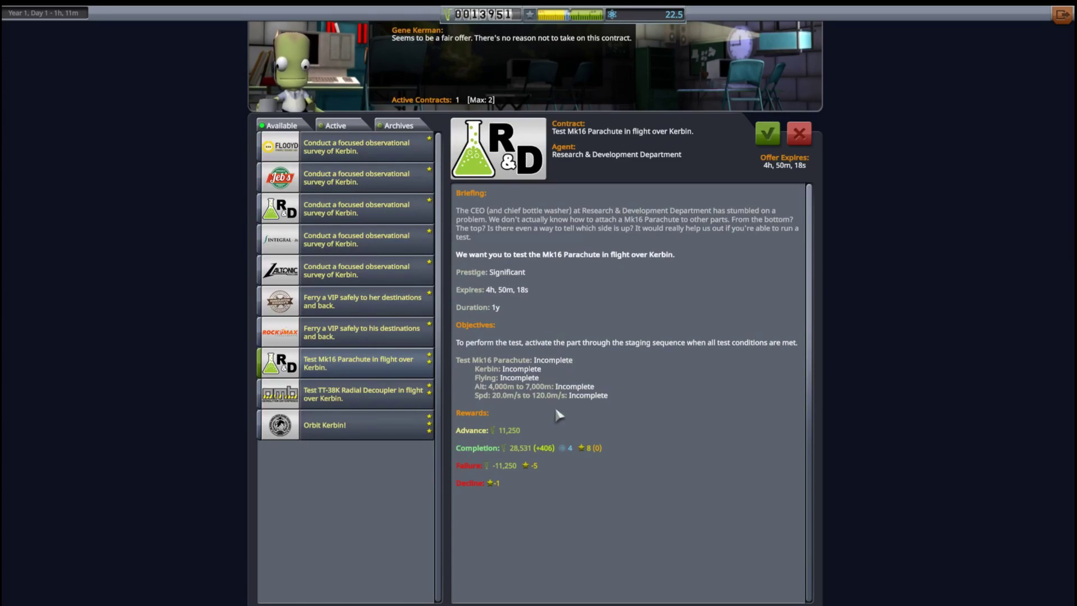
click(373, 149)
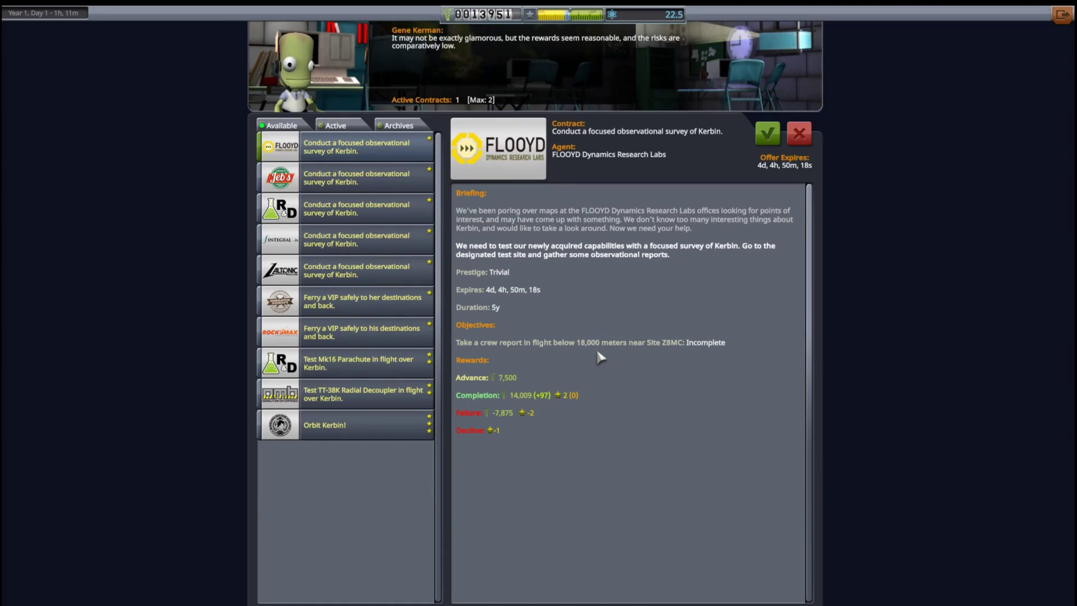
click(766, 134)
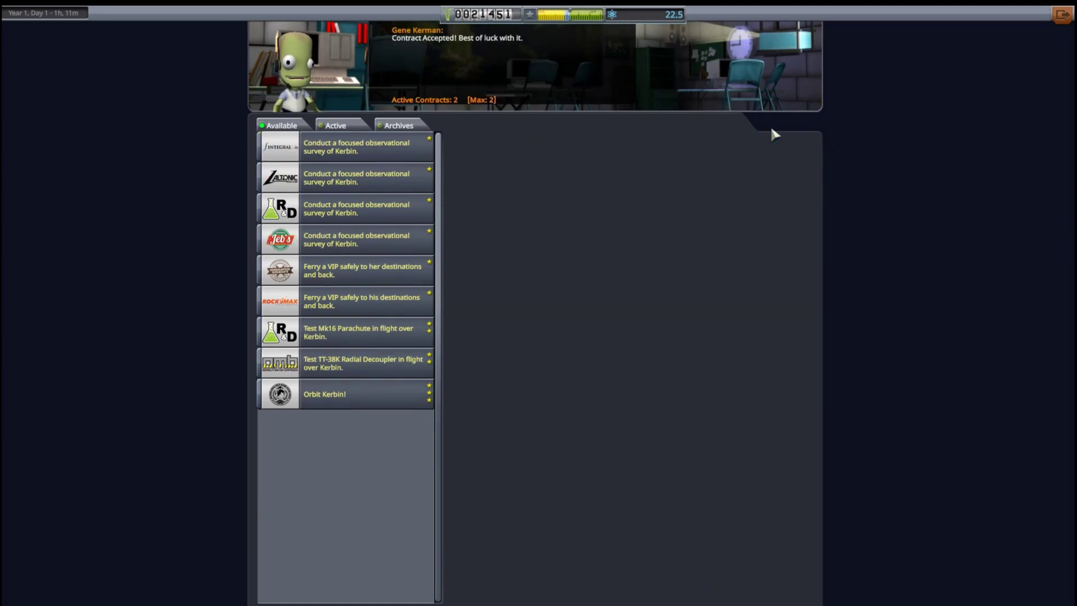
click(1062, 15)
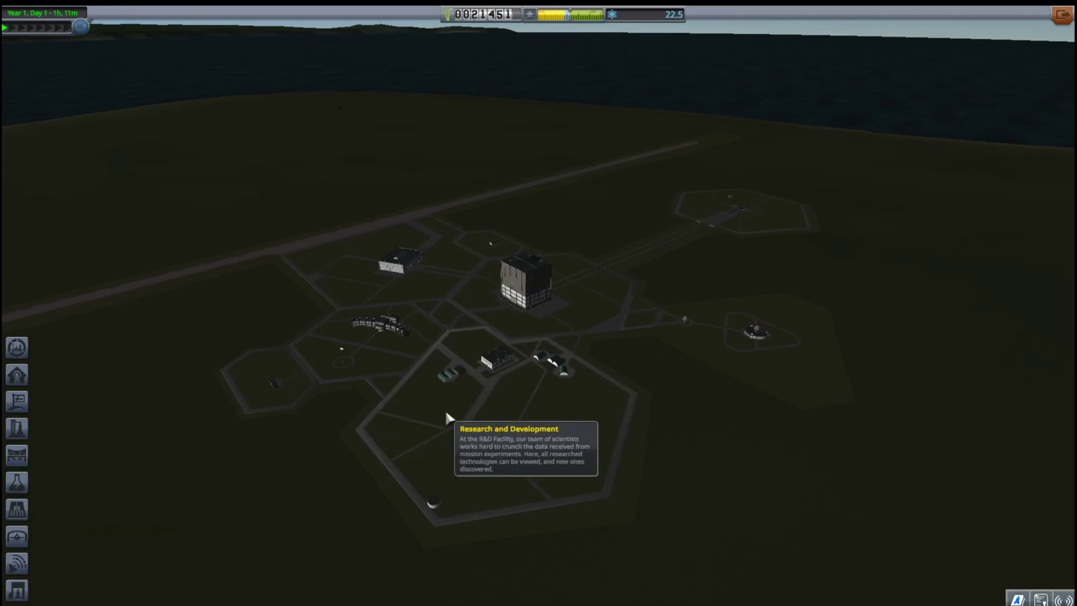
click(487, 374)
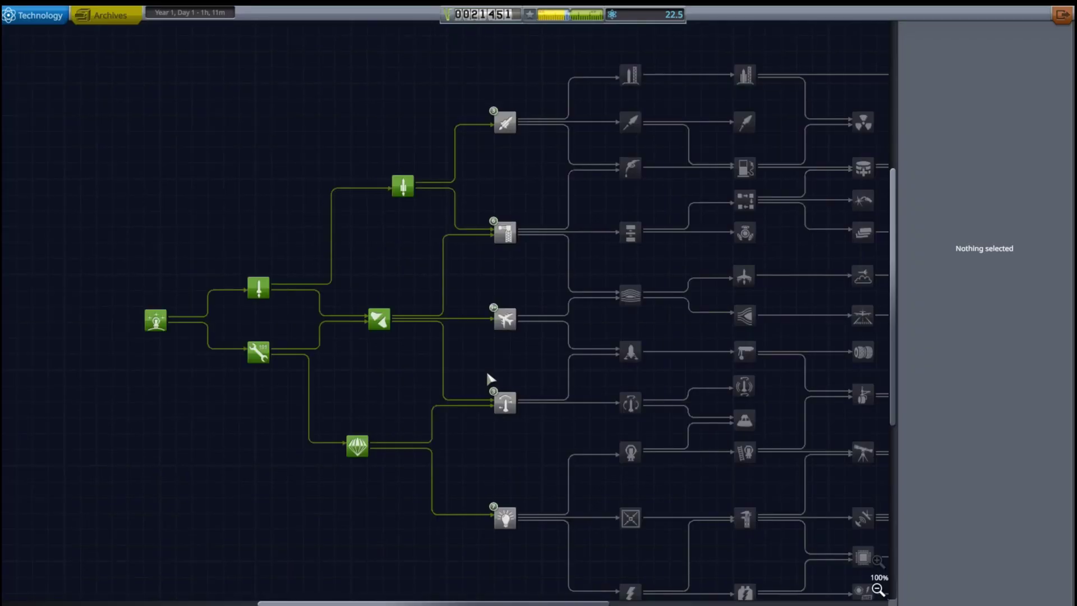
click(505, 233)
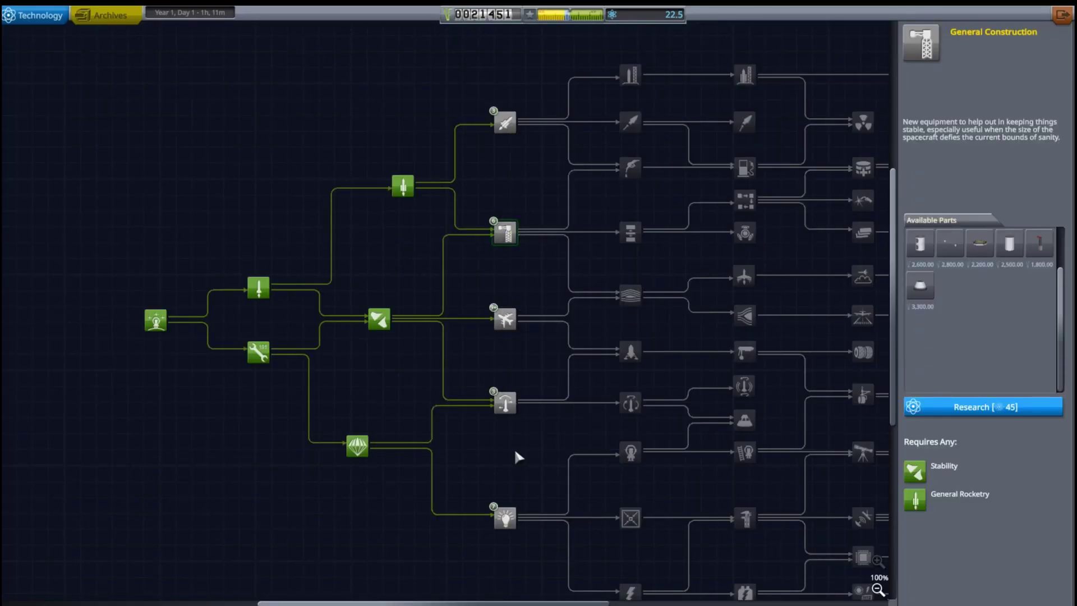
Step: Leave the research facility, browse the hangar's part categories, then move to the VAB
click(1062, 15)
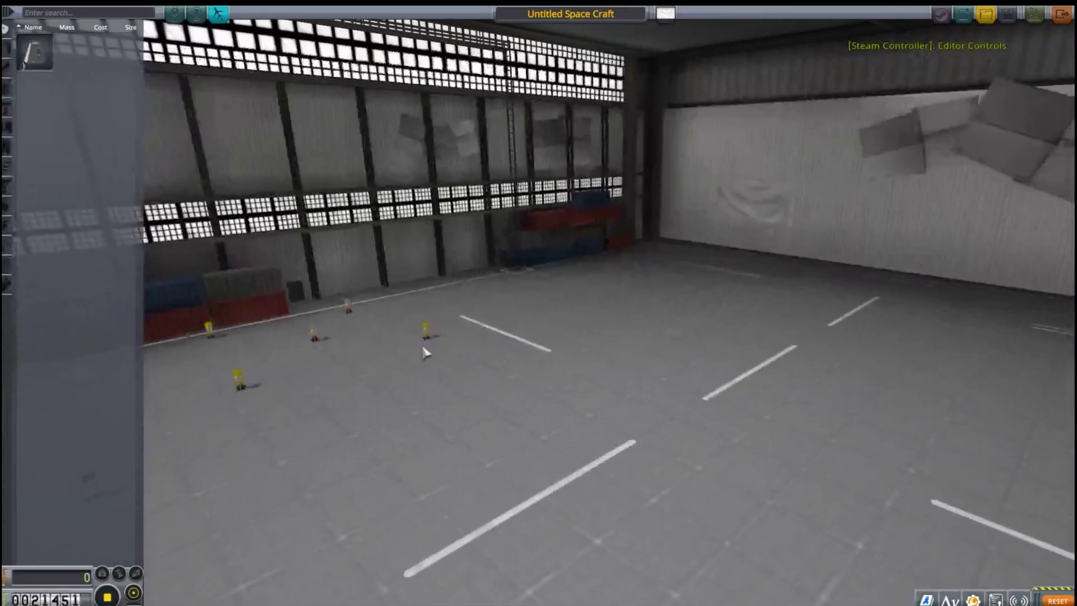
click(8, 98)
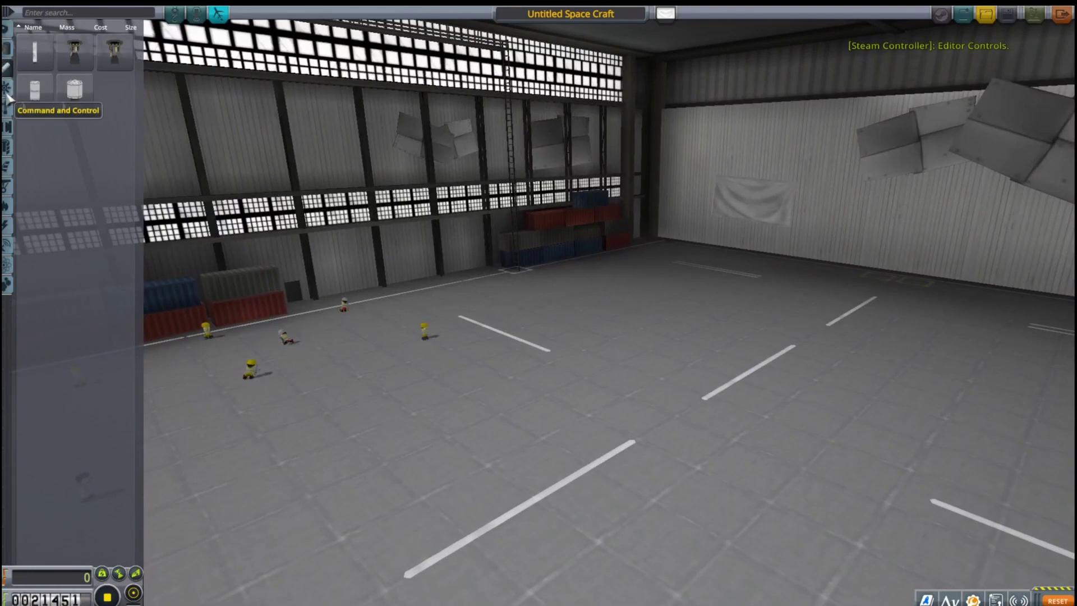
click(10, 149)
click(7, 126)
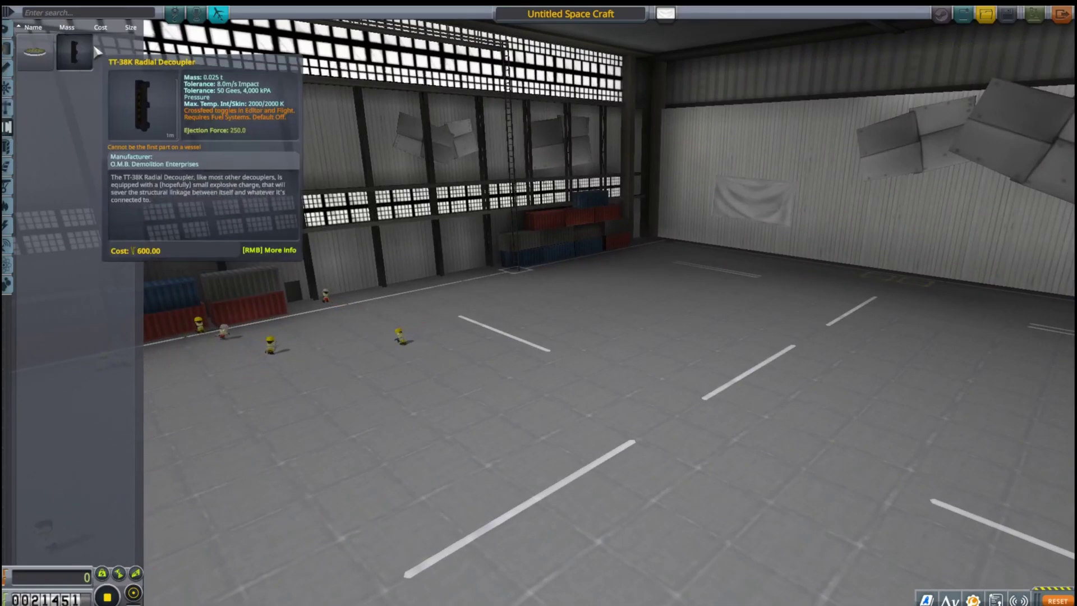
click(6, 169)
click(6, 190)
click(5, 210)
click(8, 264)
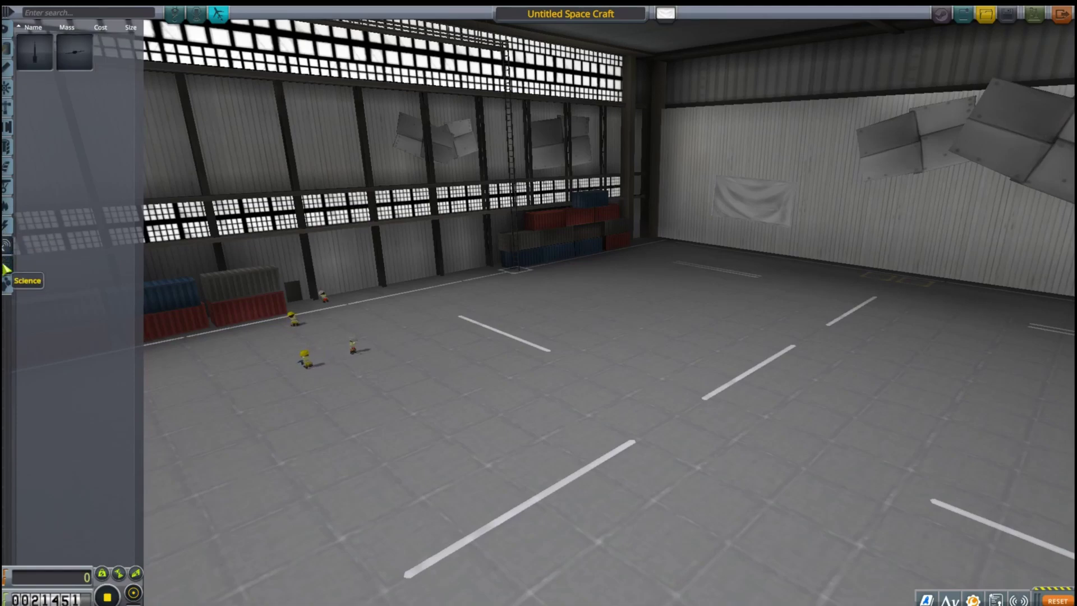
click(9, 283)
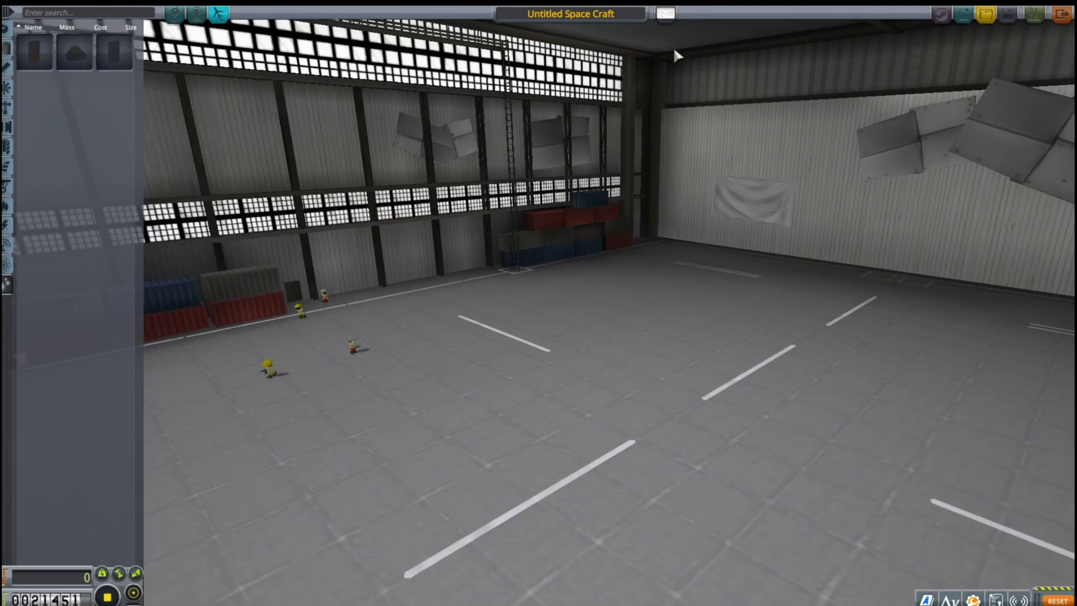
click(196, 14)
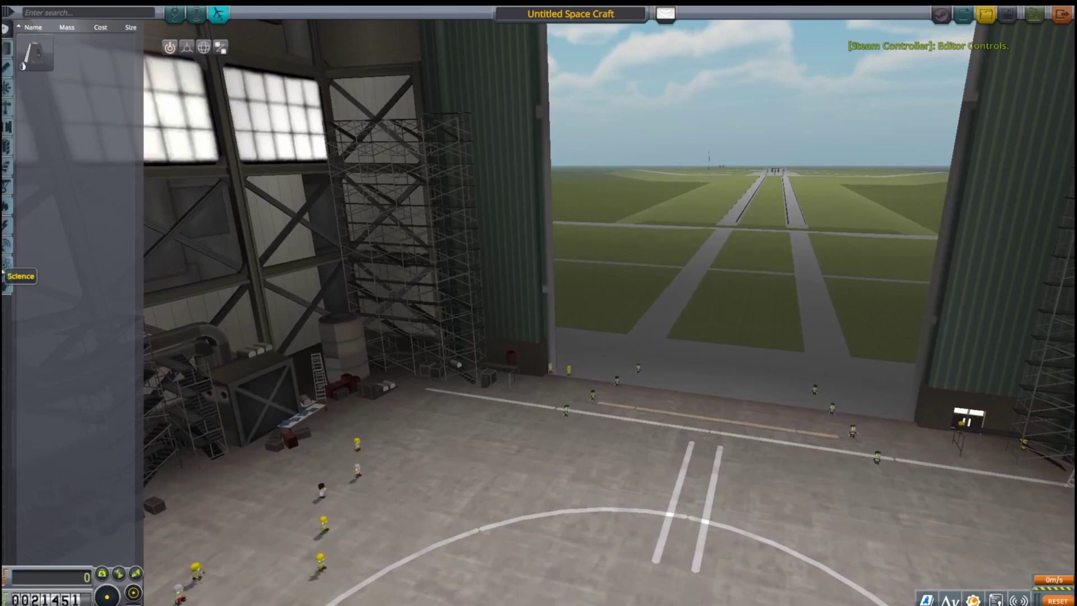
Step: Place a Mk1 Command Pod in the spaceplane hangar and discard the extra pod
click(3, 293)
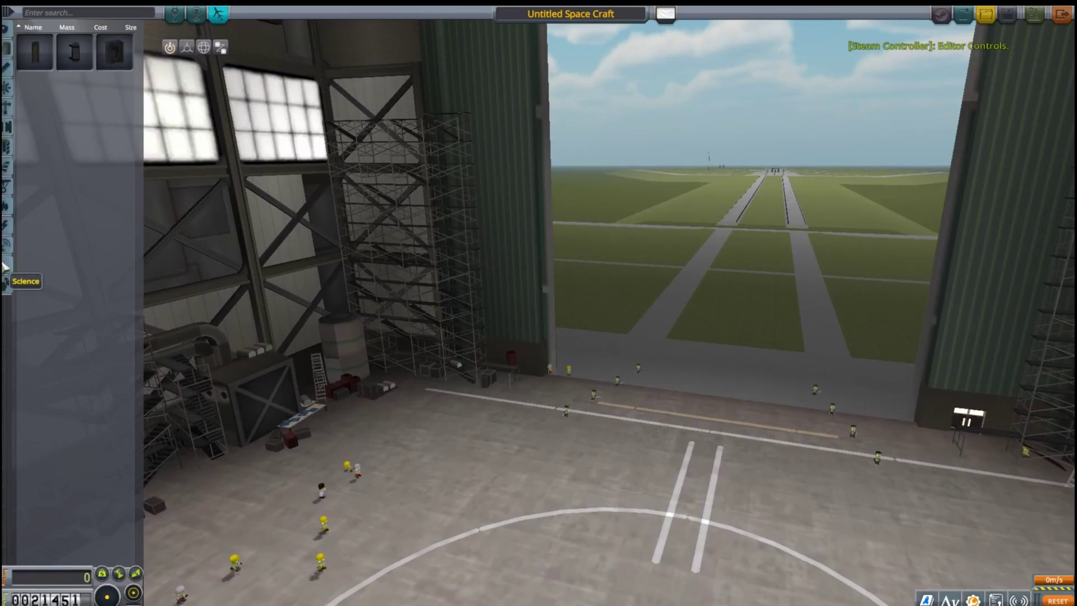
click(6, 216)
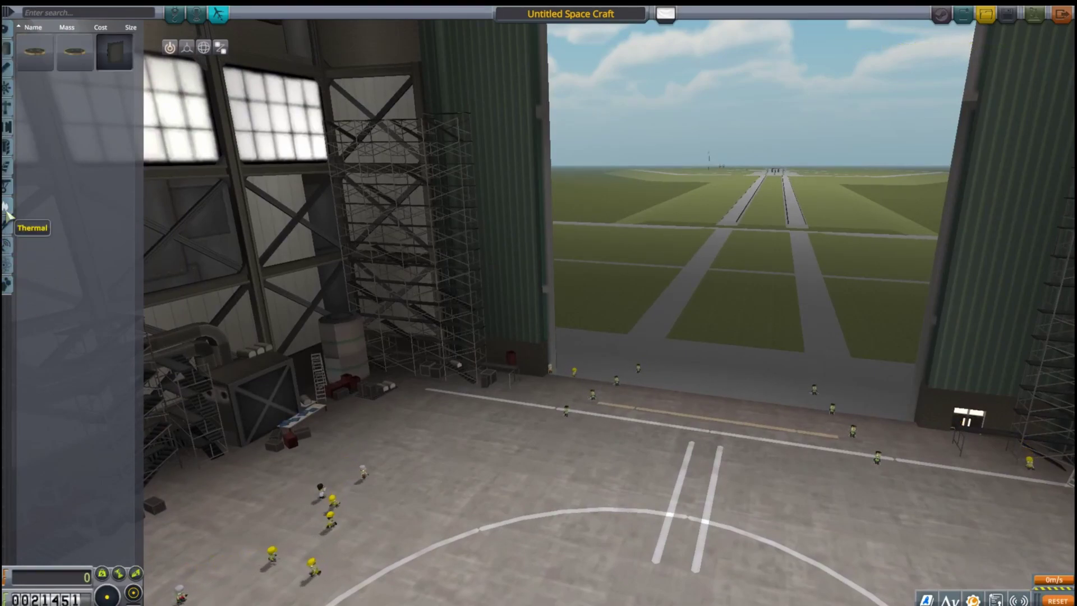
click(7, 175)
click(9, 128)
click(8, 74)
click(6, 49)
mouse_move(35, 52)
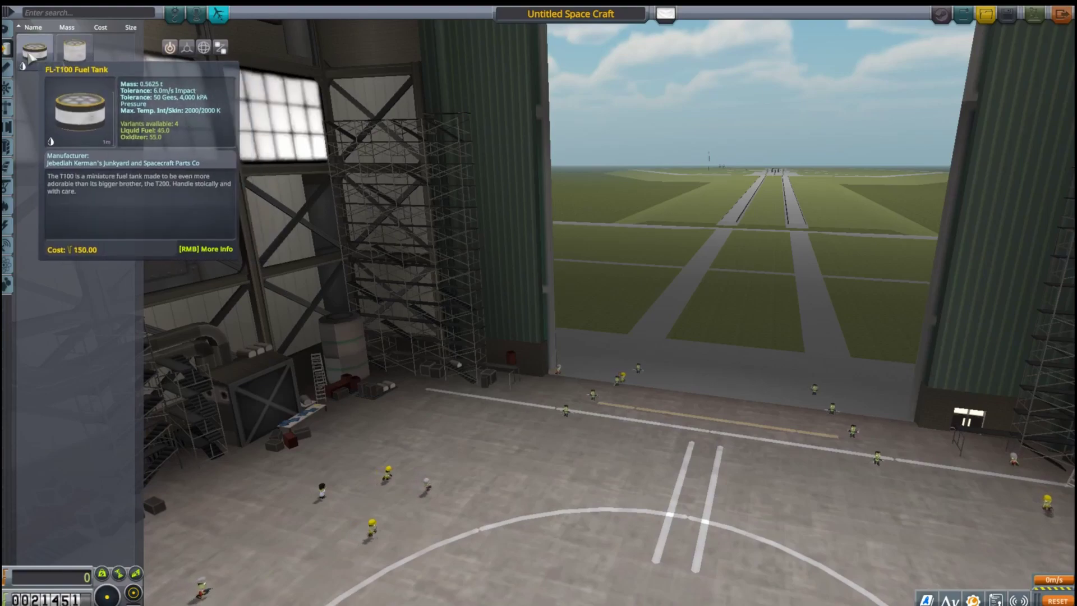
click(7, 27)
click(33, 52)
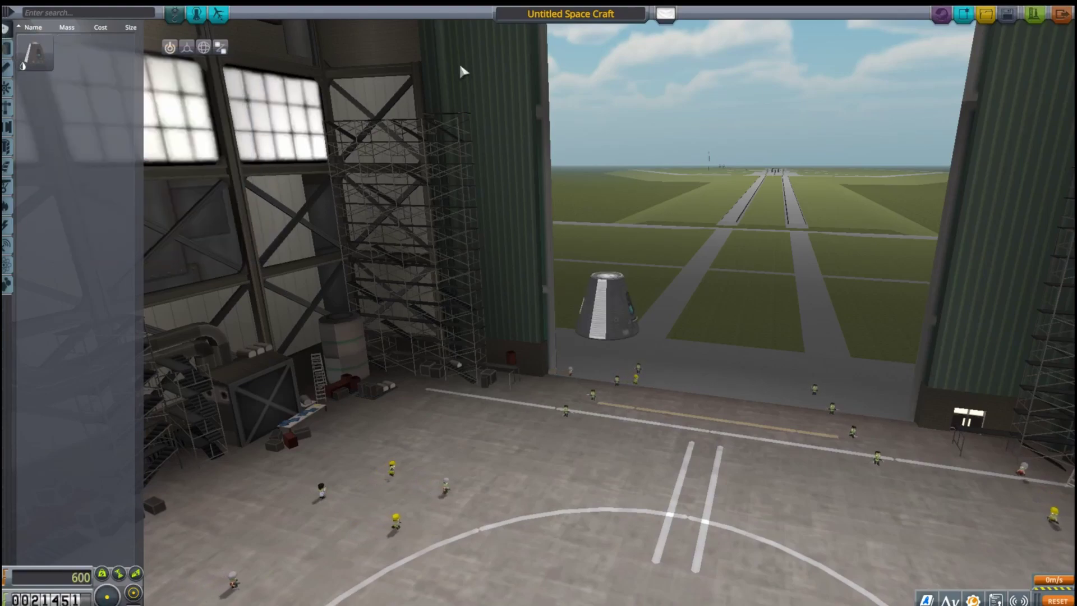
click(230, 11)
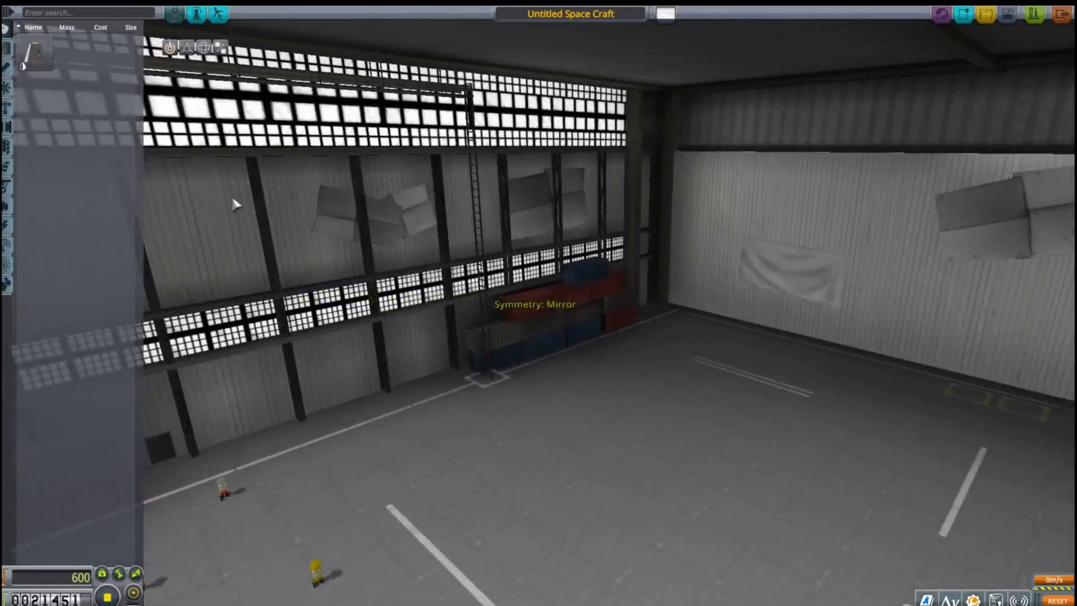
click(34, 52)
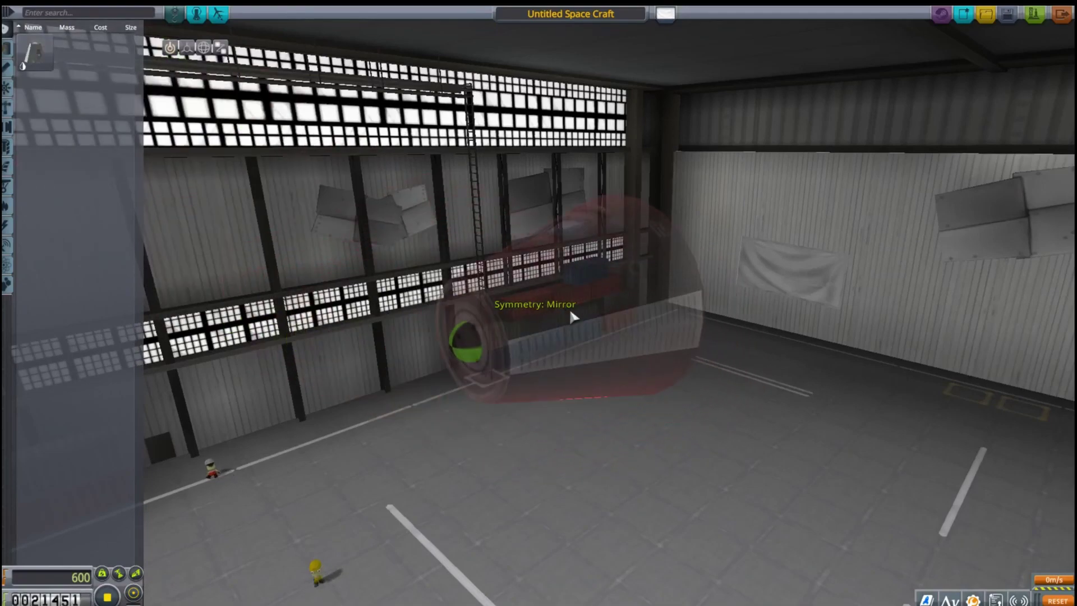
scroll(557, 383, down, 5)
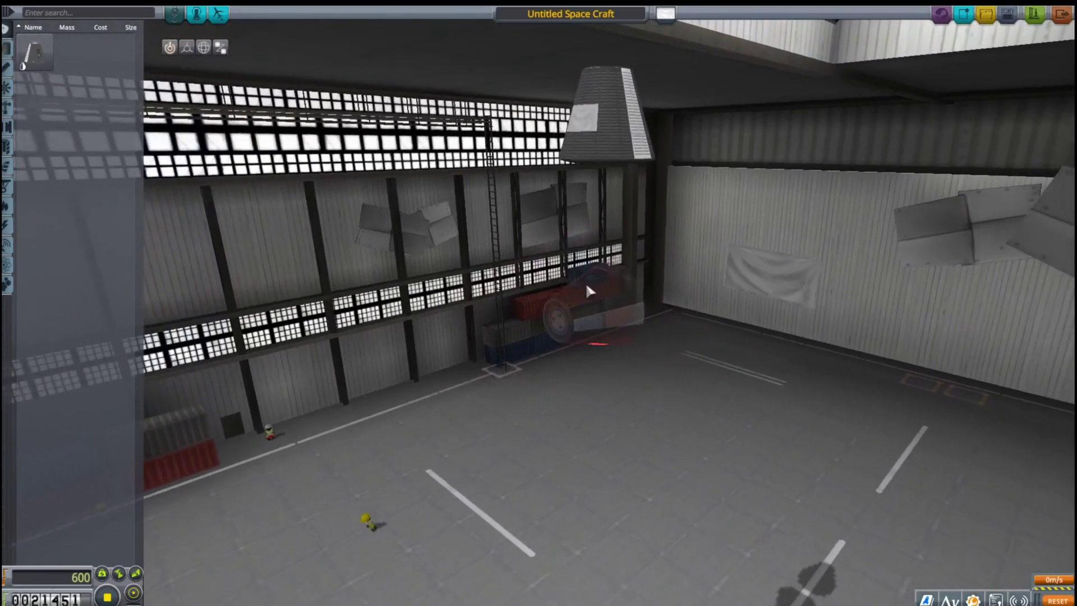
click(72, 333)
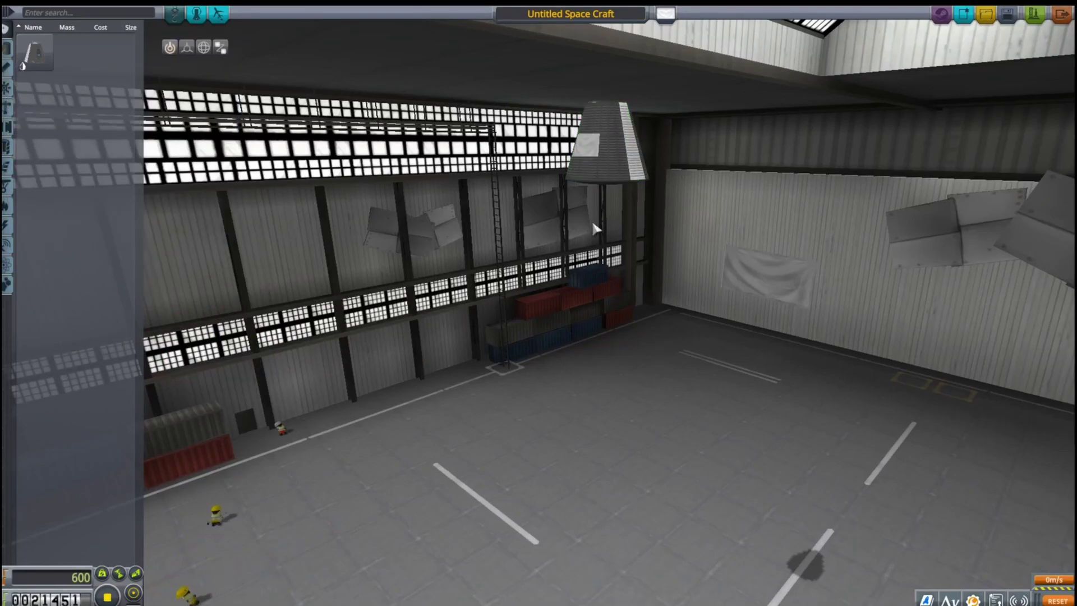
click(599, 165)
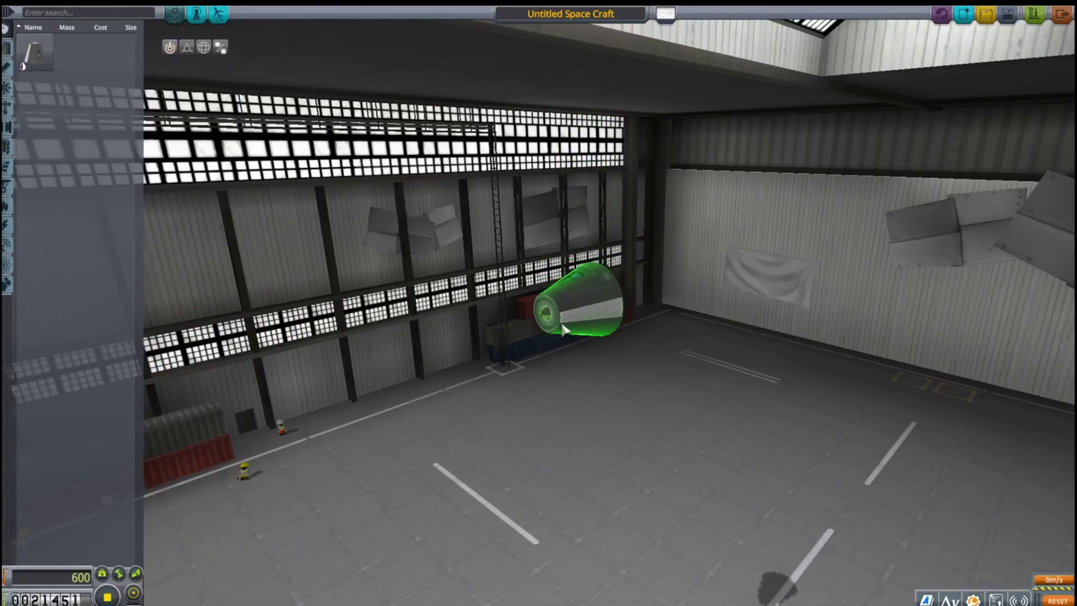
Step: Attach a Thumper solid booster behind the Mk1 pod, raising craft cost to 1,450
click(536, 336)
click(6, 86)
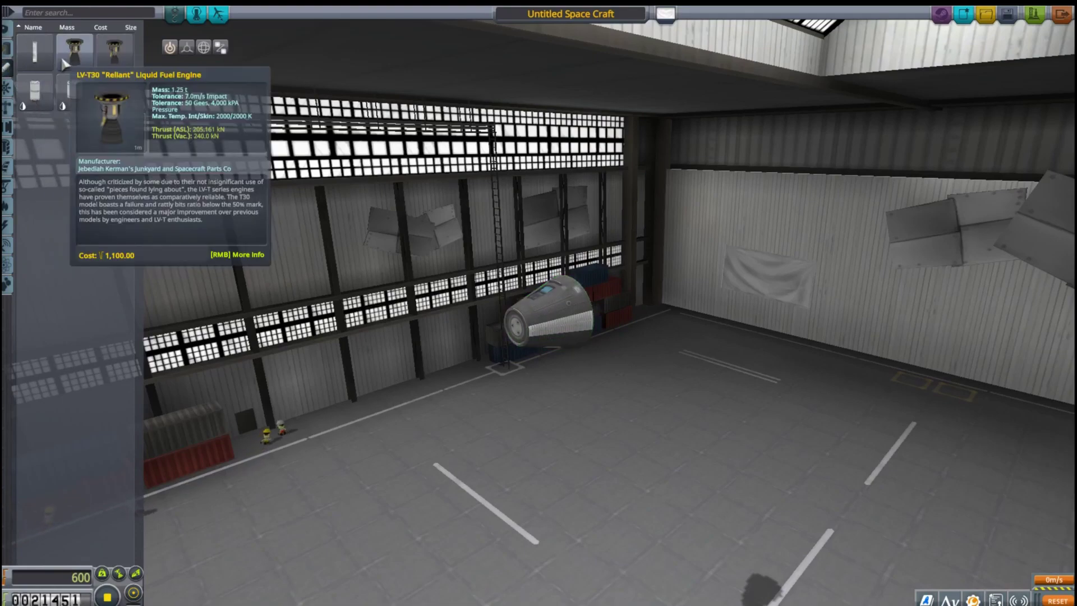
click(38, 59)
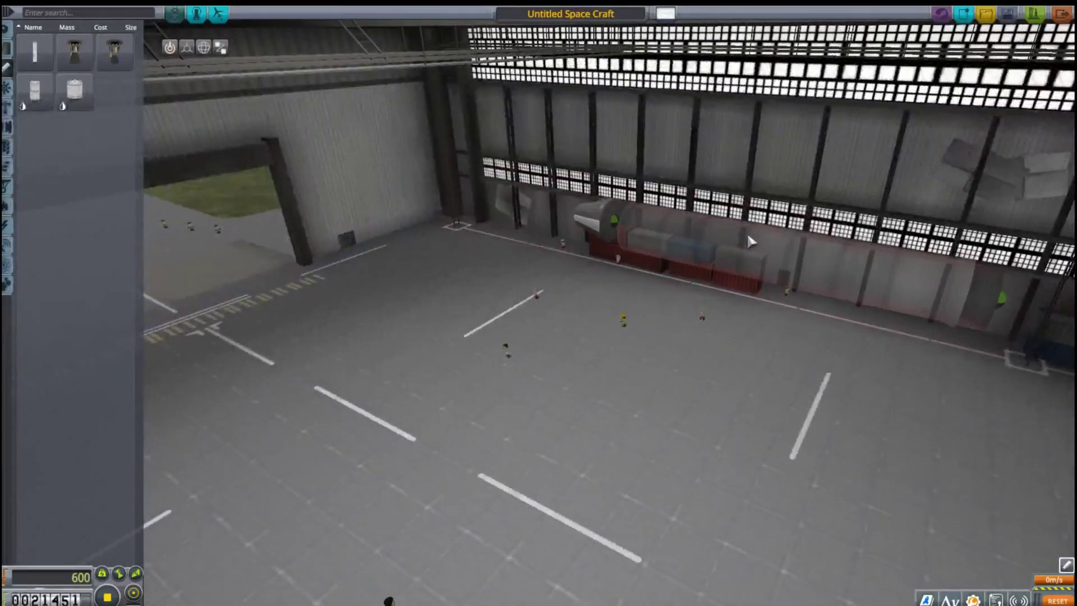
click(721, 229)
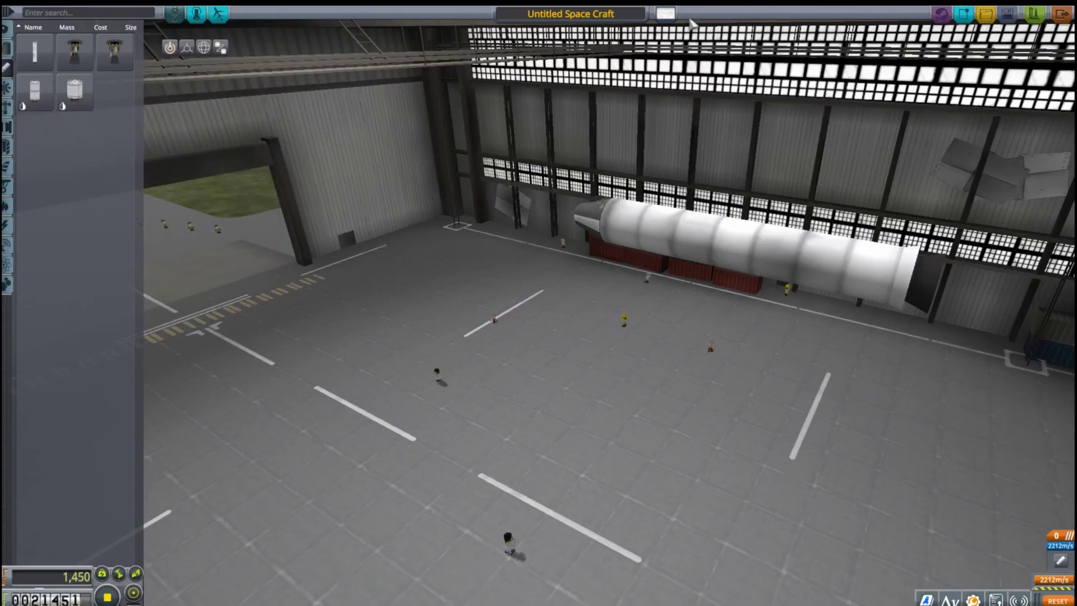
click(624, 17)
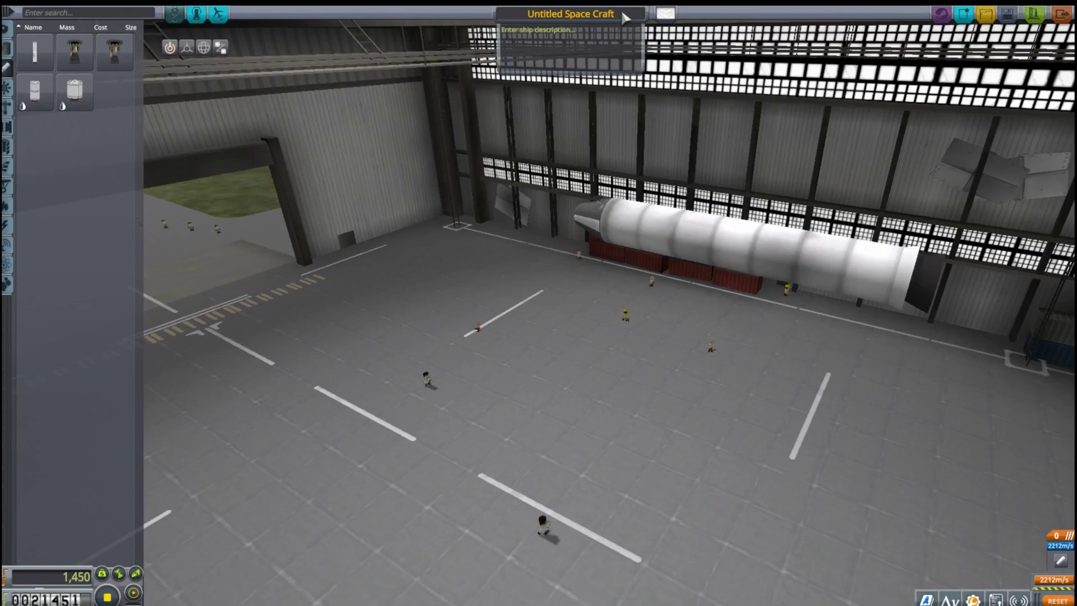
Step: Trim the craft name's last letter, leaving 'Untitled Space Craf'
key(BackSpace)
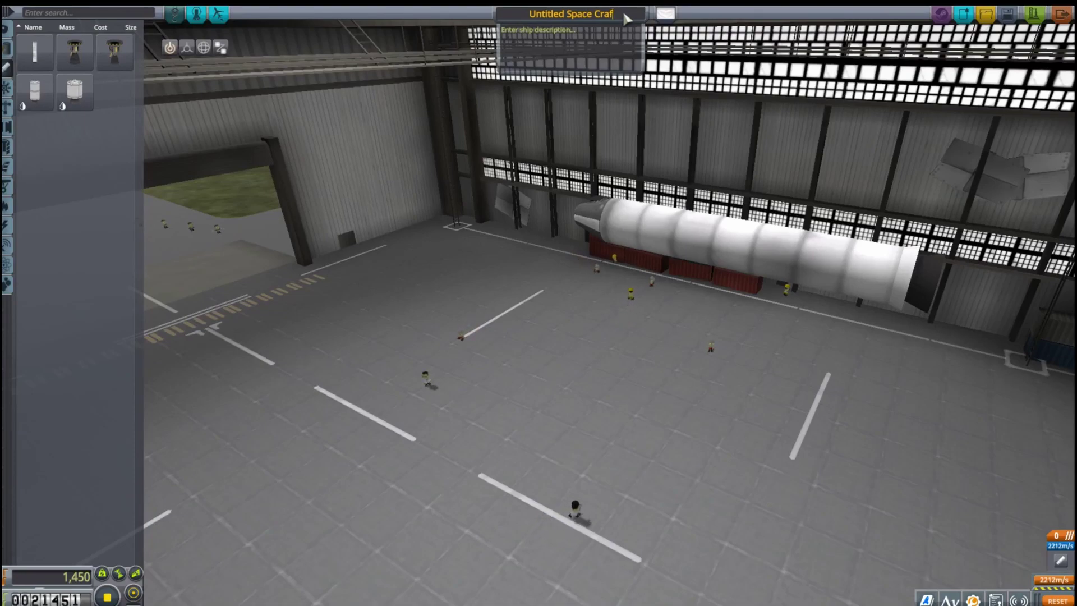
text(1)
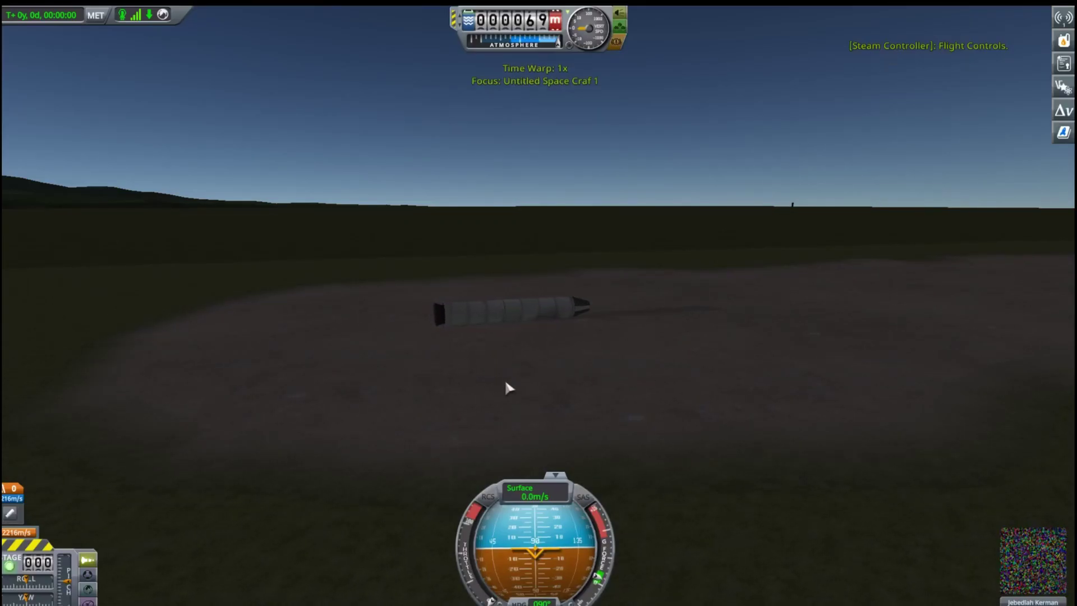
Step: Check the contracts list and the craft's spot on the Kerbin map, then pause the flight
click(1063, 64)
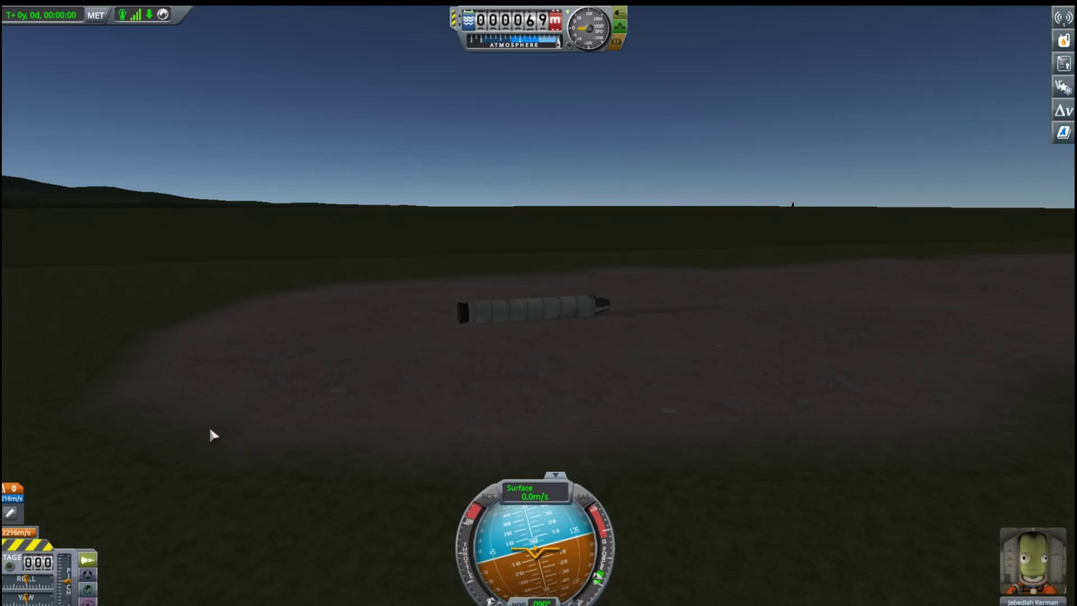
key(m)
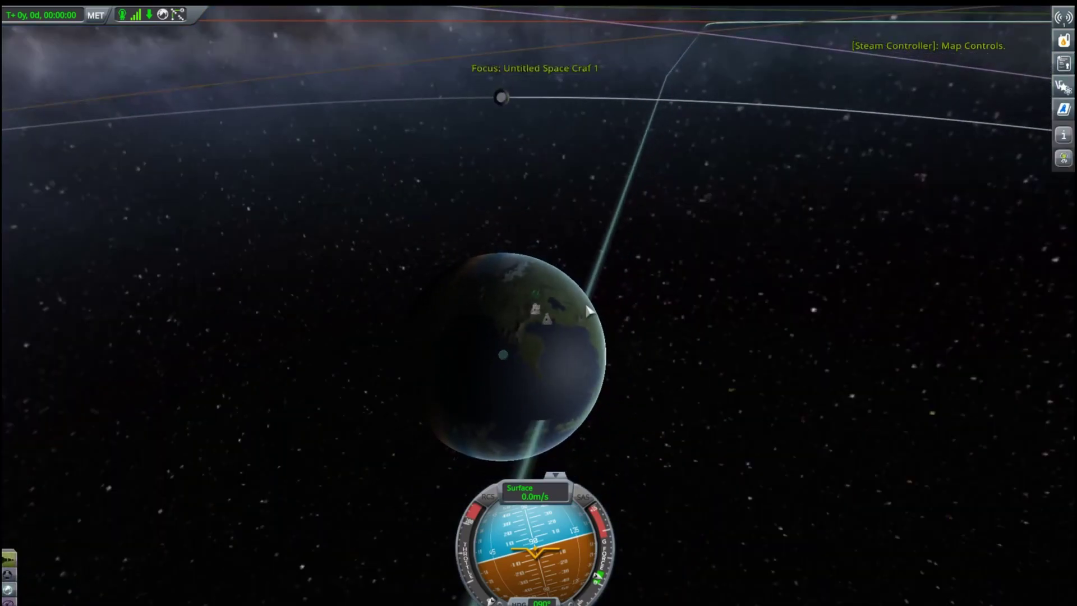
scroll(528, 344, up, 5)
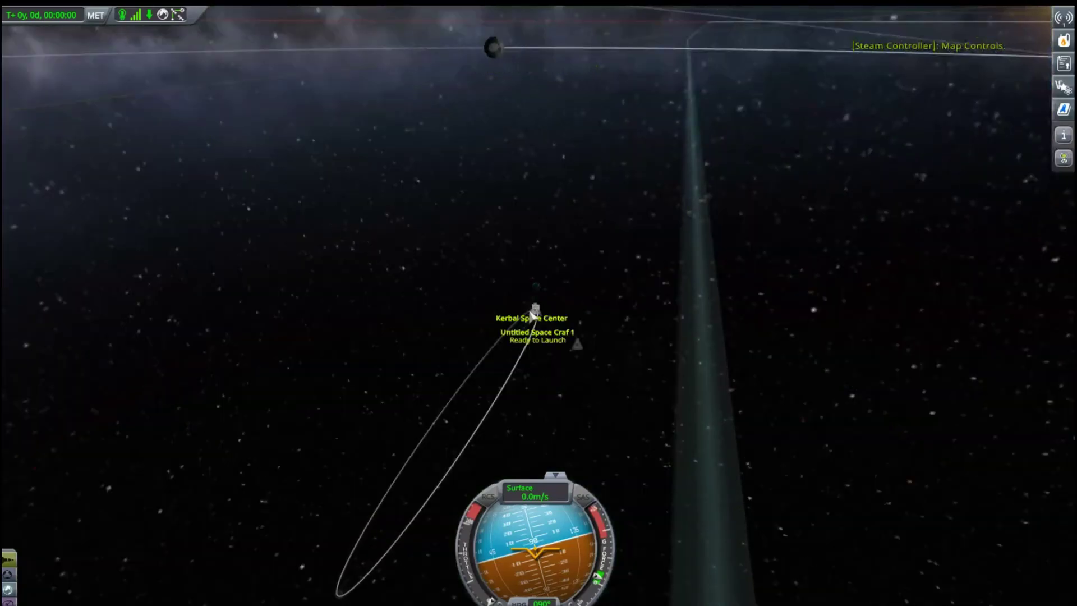
scroll(544, 335, down, 2)
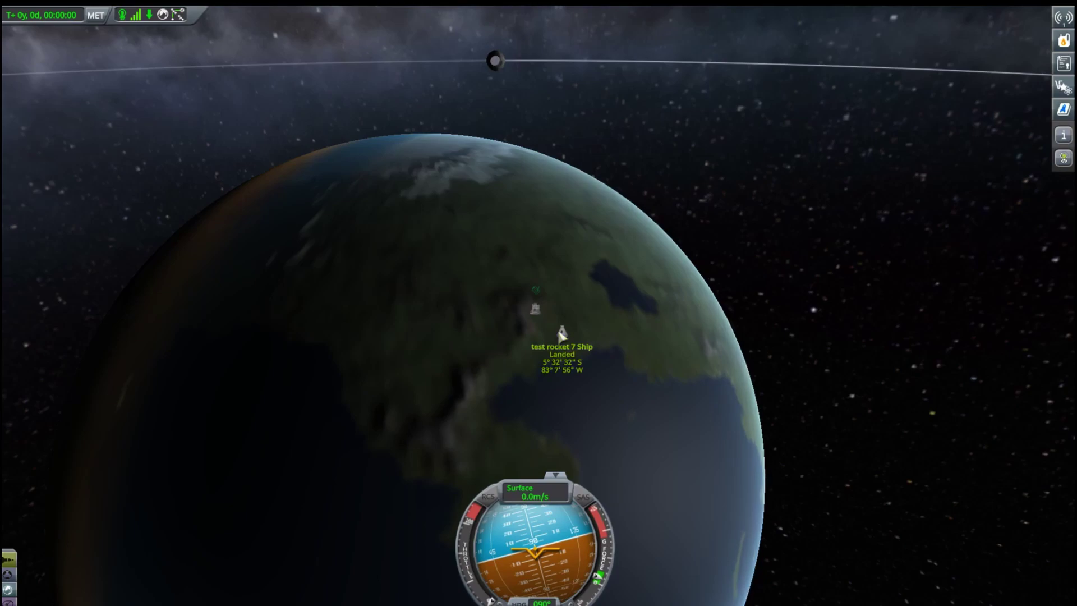
scroll(578, 365, up, 5)
scroll(580, 370, up, 3)
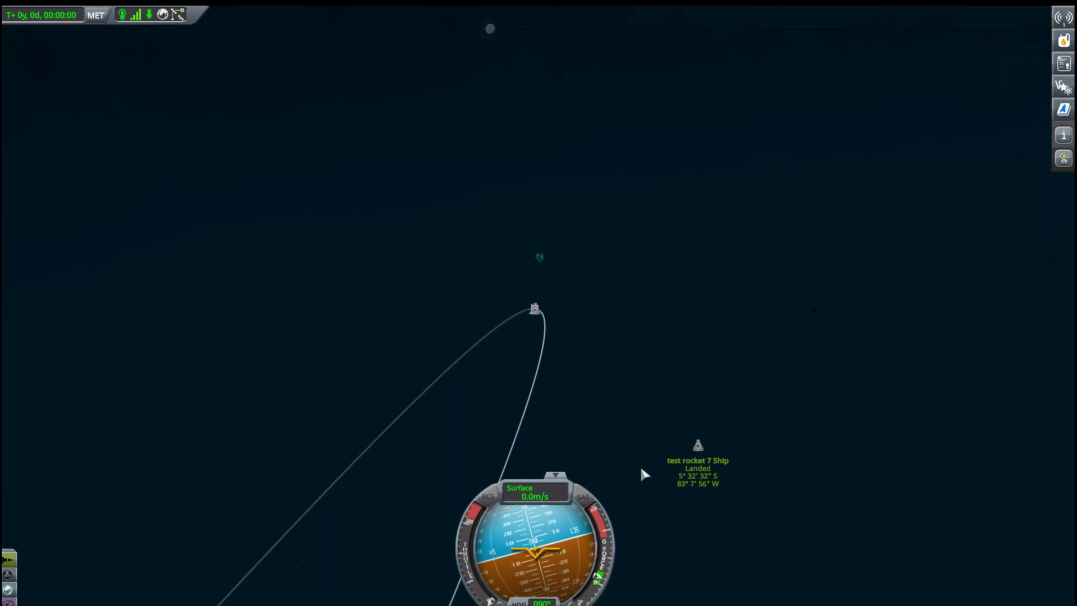
key(Tab)
key(Escape)
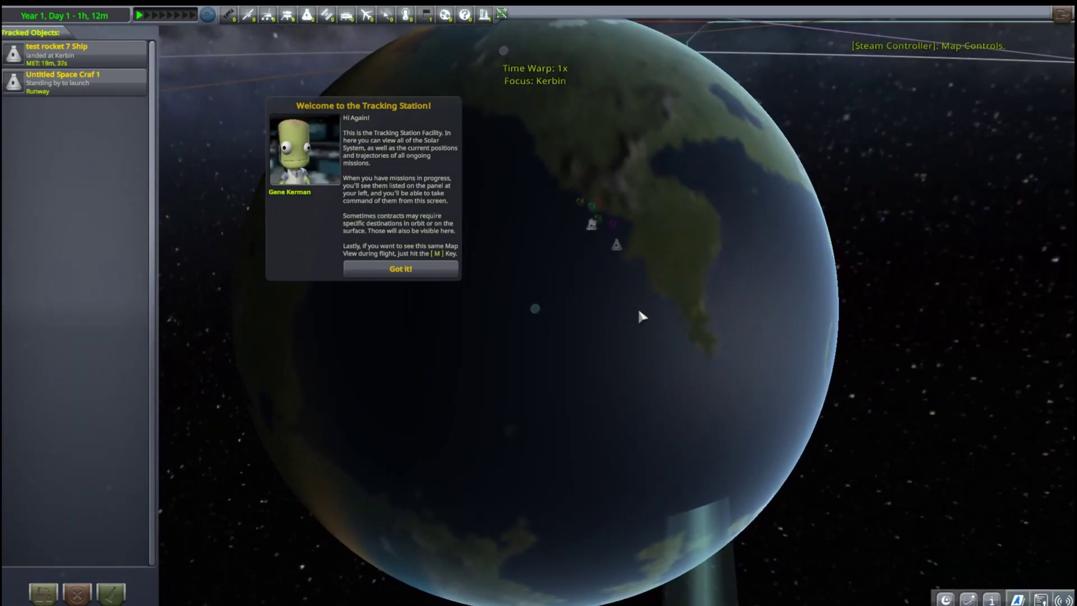
Step: Dismiss the Tracking Station welcome message and select test rocket 7 Ship in Tracked Objects
click(422, 270)
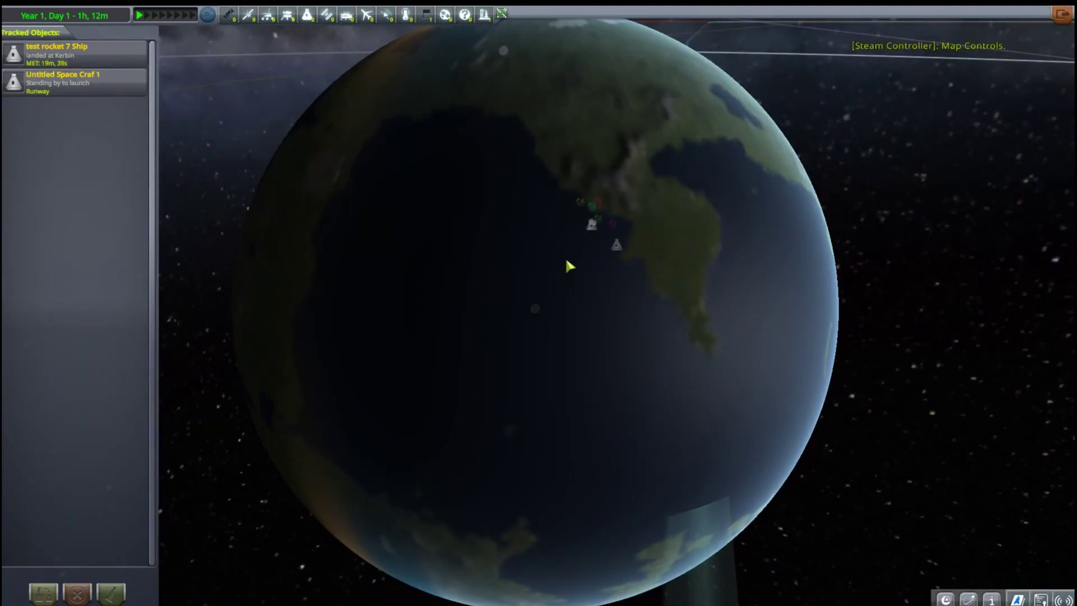
click(96, 57)
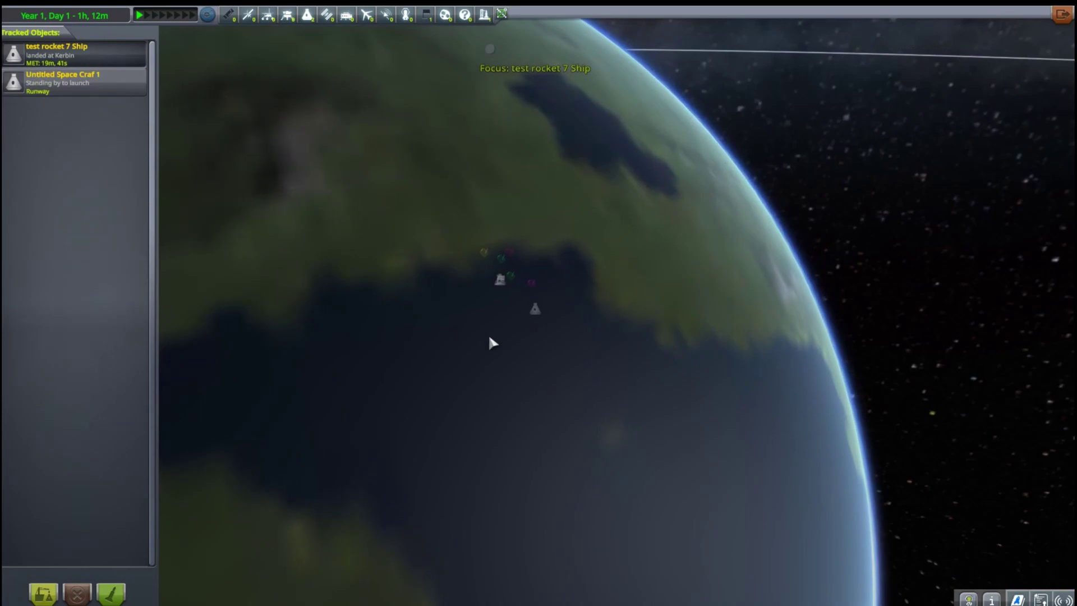
scroll(490, 341, down, 3)
scroll(497, 347, up, 5)
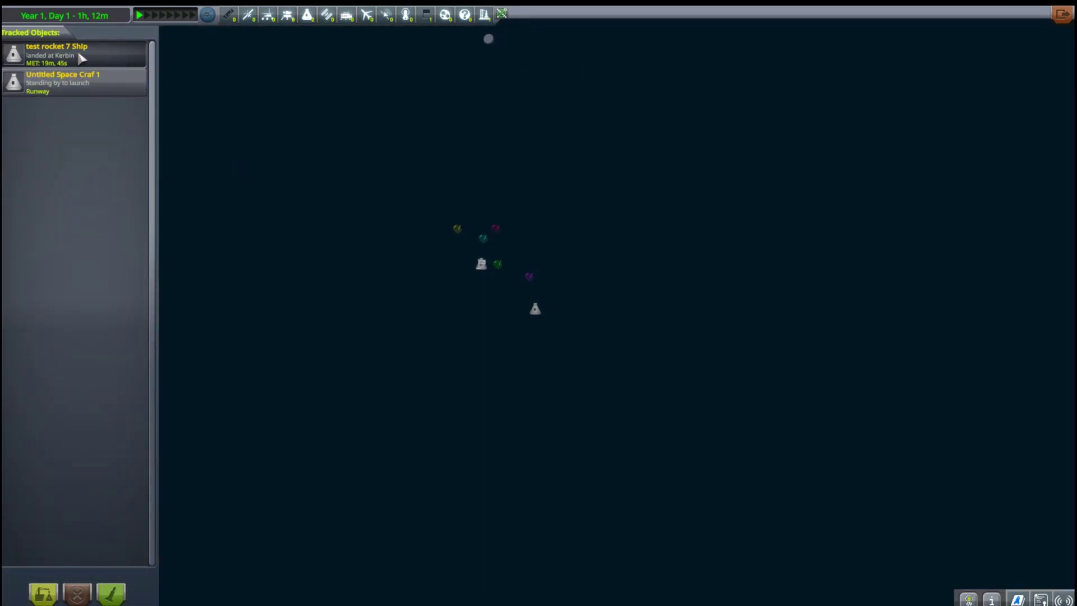
Step: Recover test rocket 7 Ship, review the 3,464 funds earned from parts, and close the summary
click(42, 593)
click(539, 312)
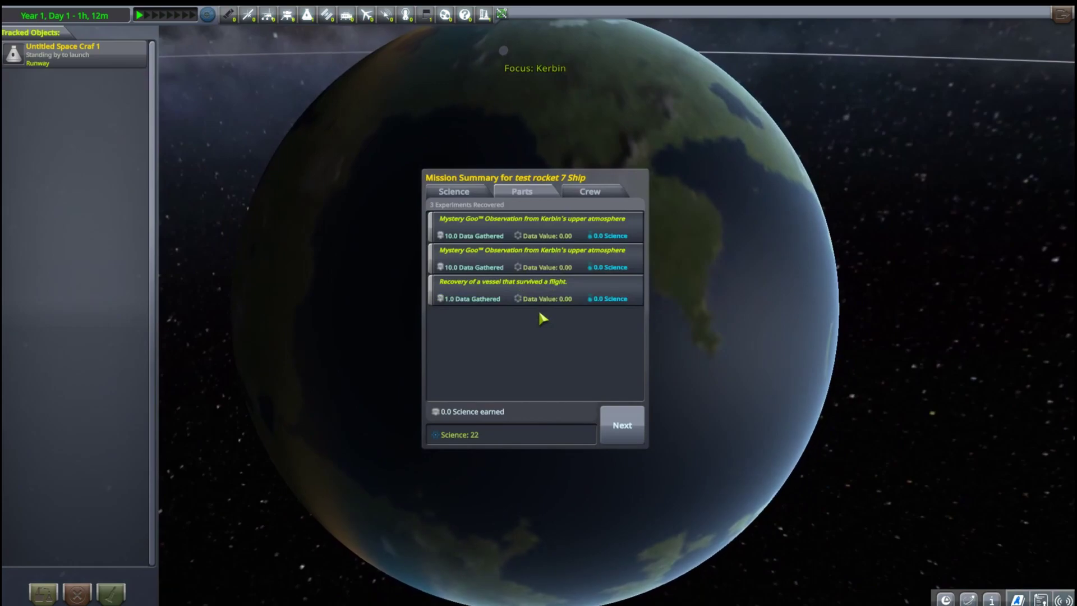
click(522, 193)
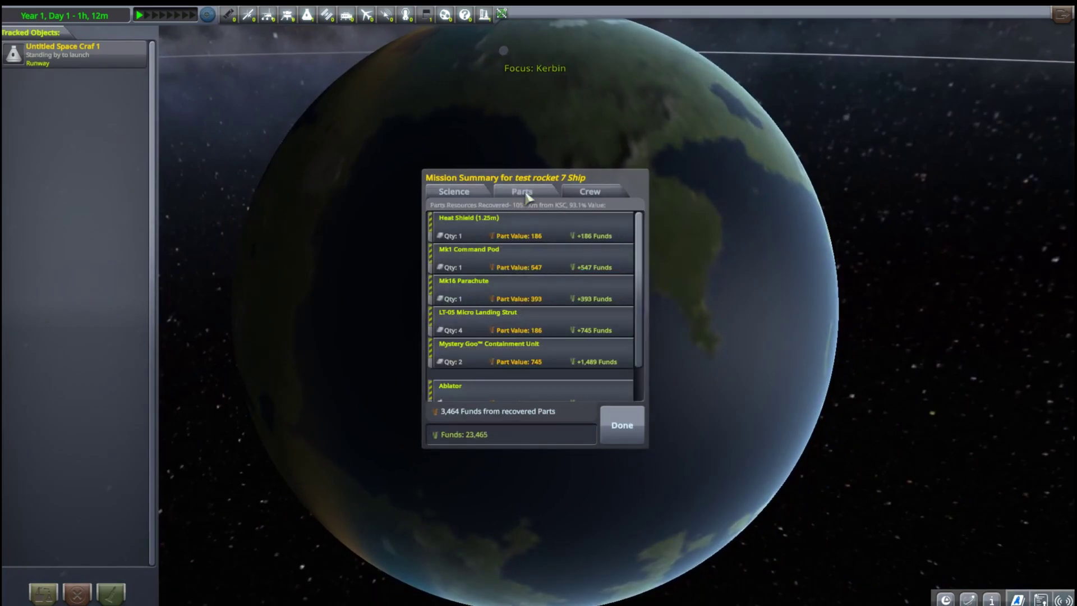
scroll(537, 339, down, 1)
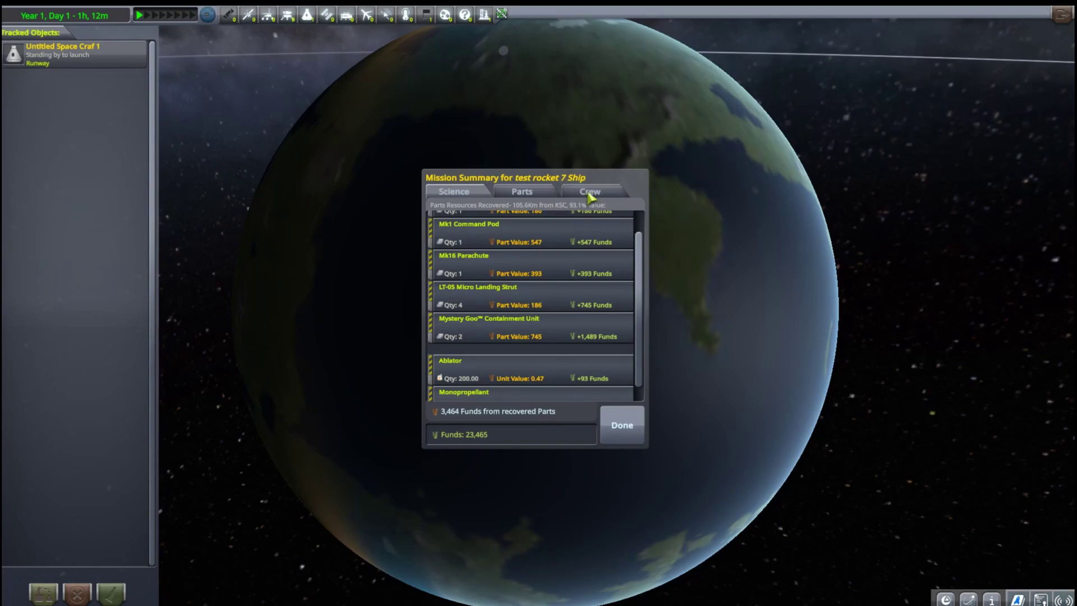
click(622, 425)
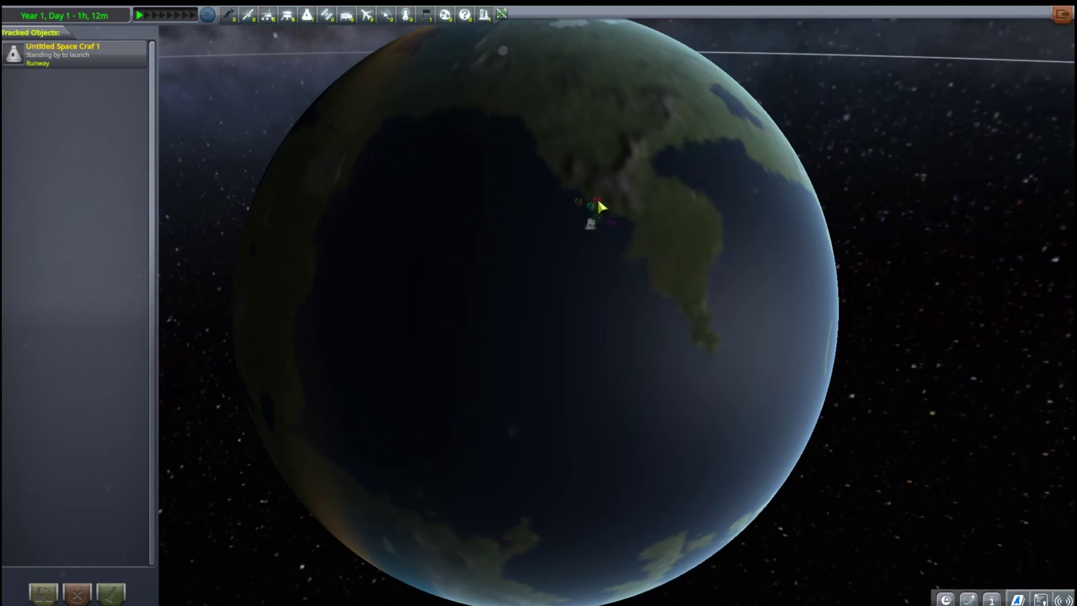
Step: Fly Untitled Space Craf 1, fire its booster to 149 m/s, follow it, then pause
double_click(590, 230)
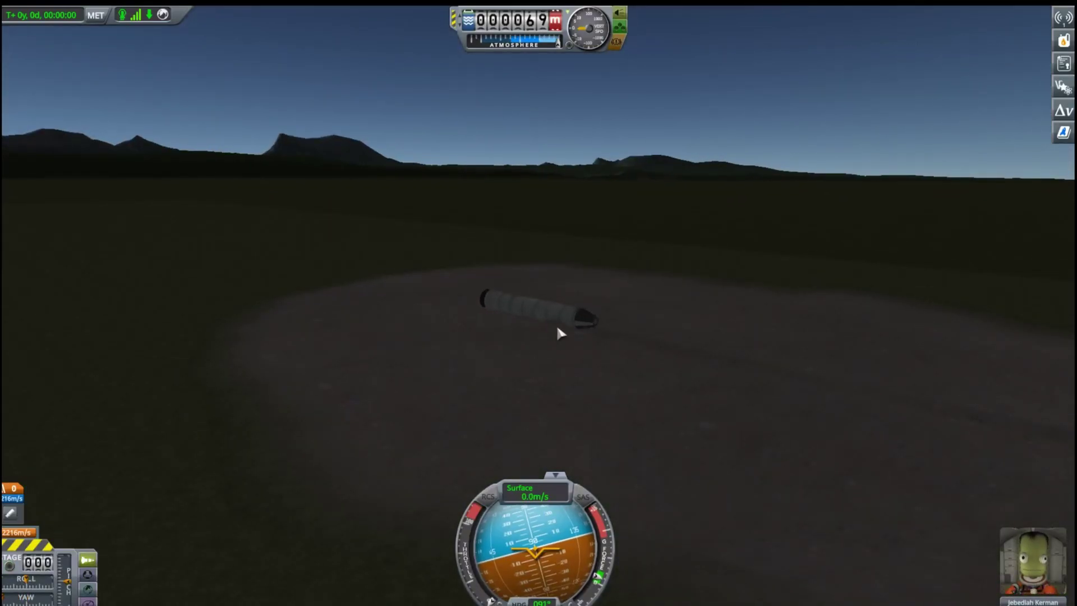
key(space)
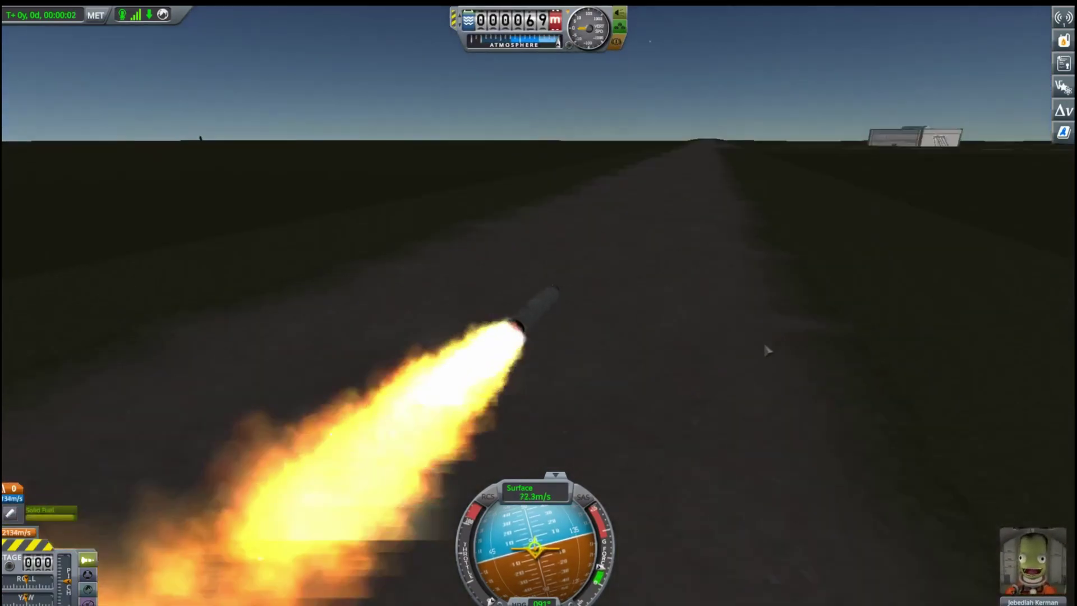
drag(573, 317, 828, 312)
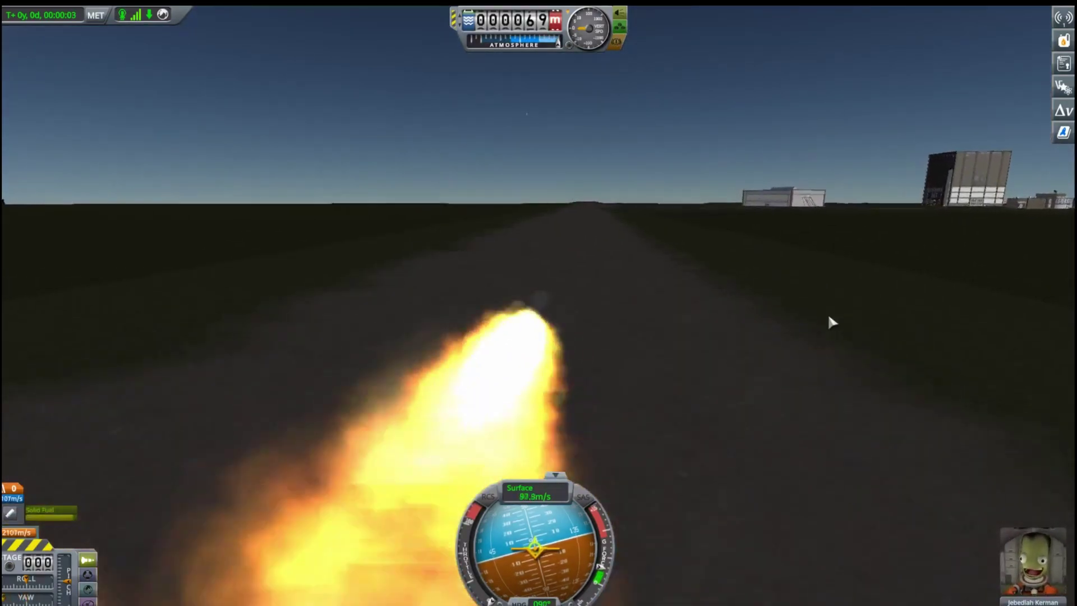
key(Escape)
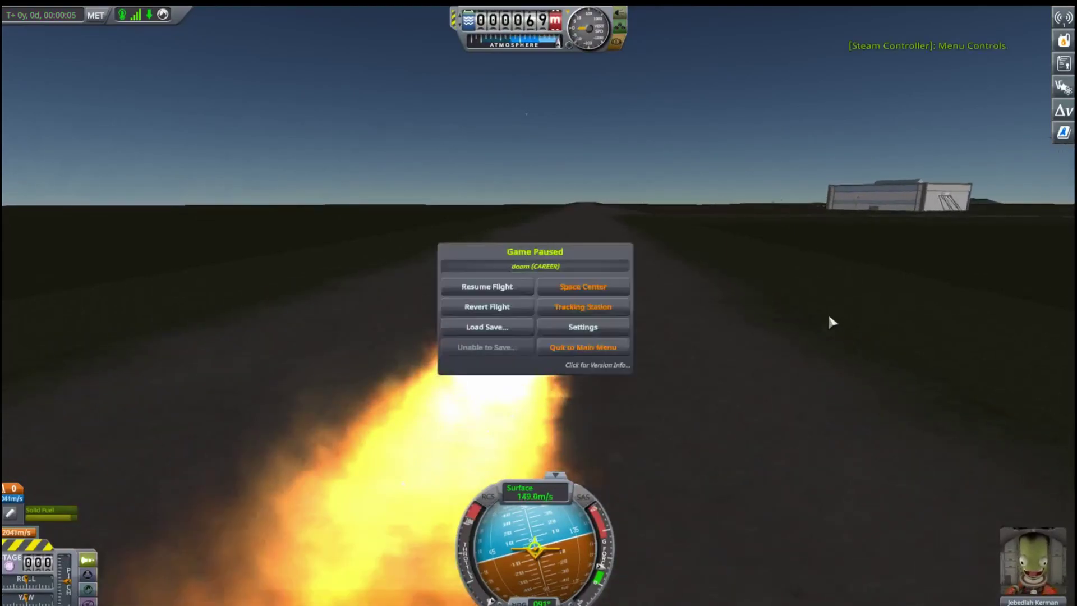
Step: Revert to the hangar and attach a symmetric pair of winglets to the rocket's tail
click(498, 307)
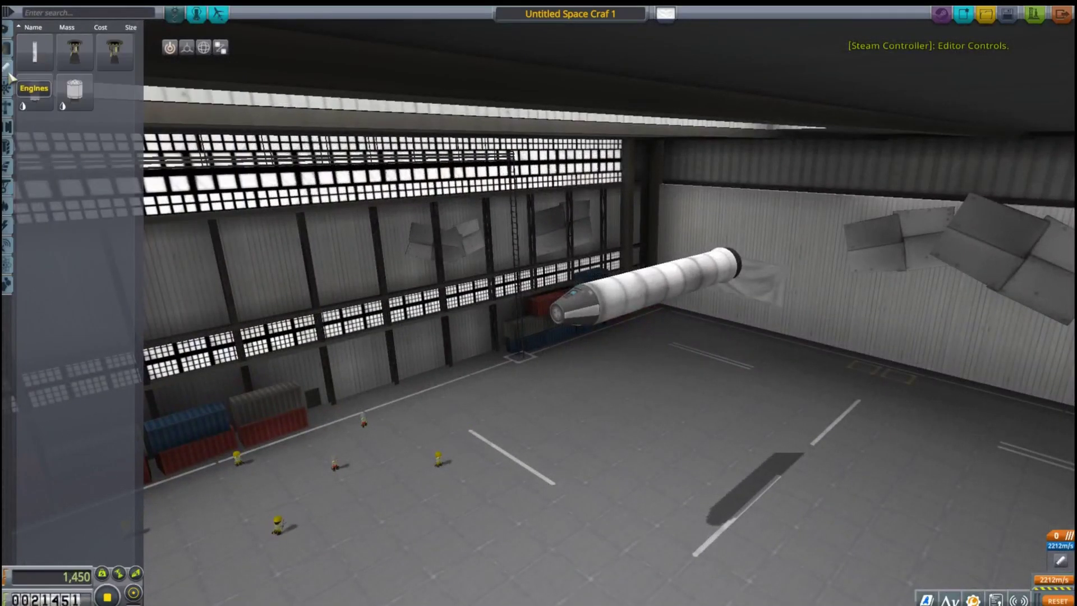
click(7, 290)
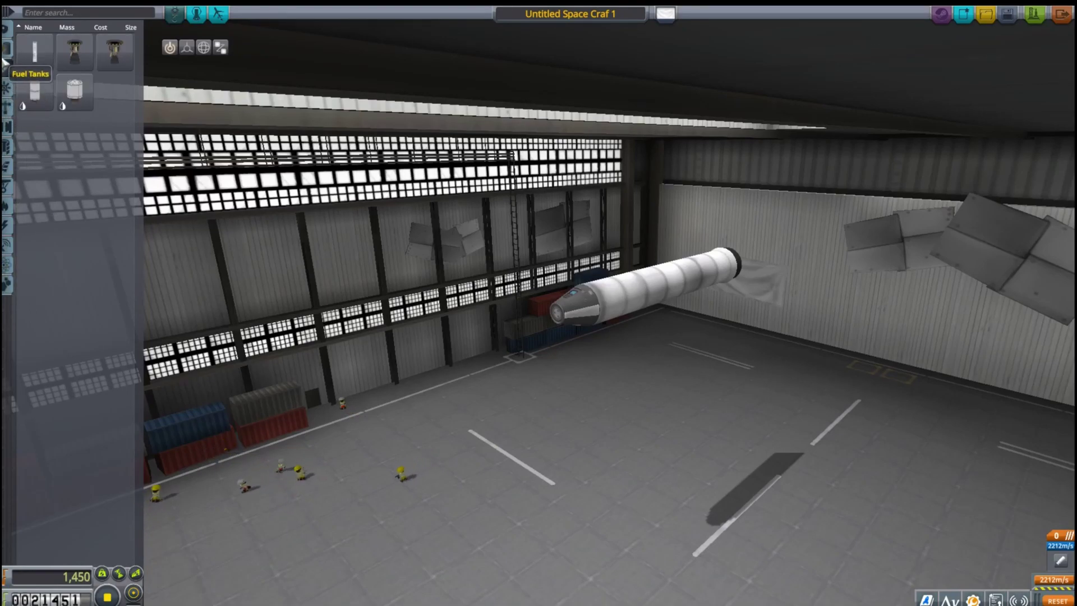
click(8, 168)
mouse_move(75, 53)
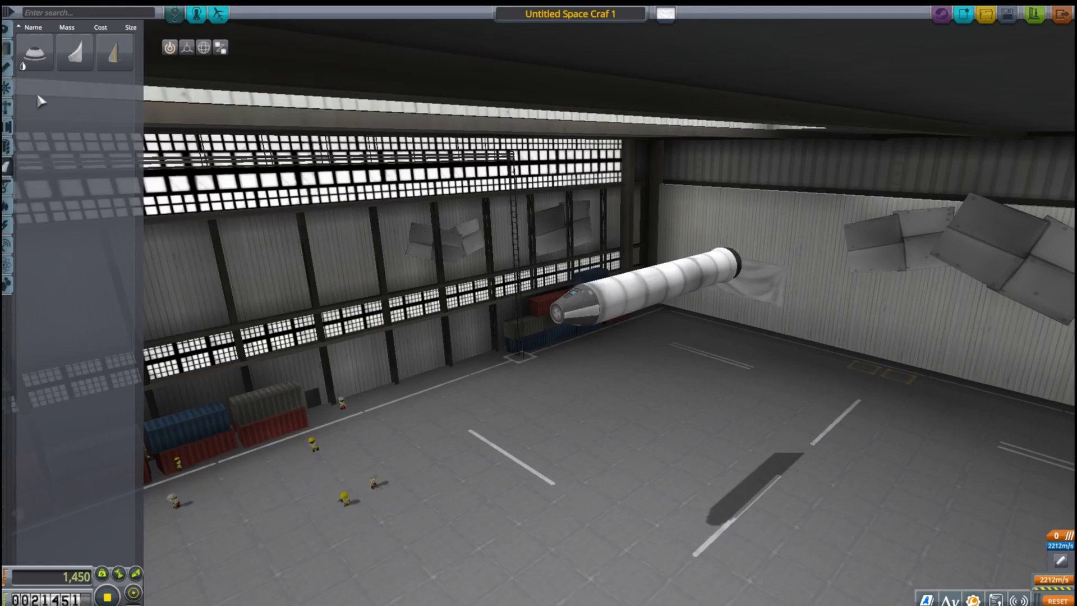
click(91, 55)
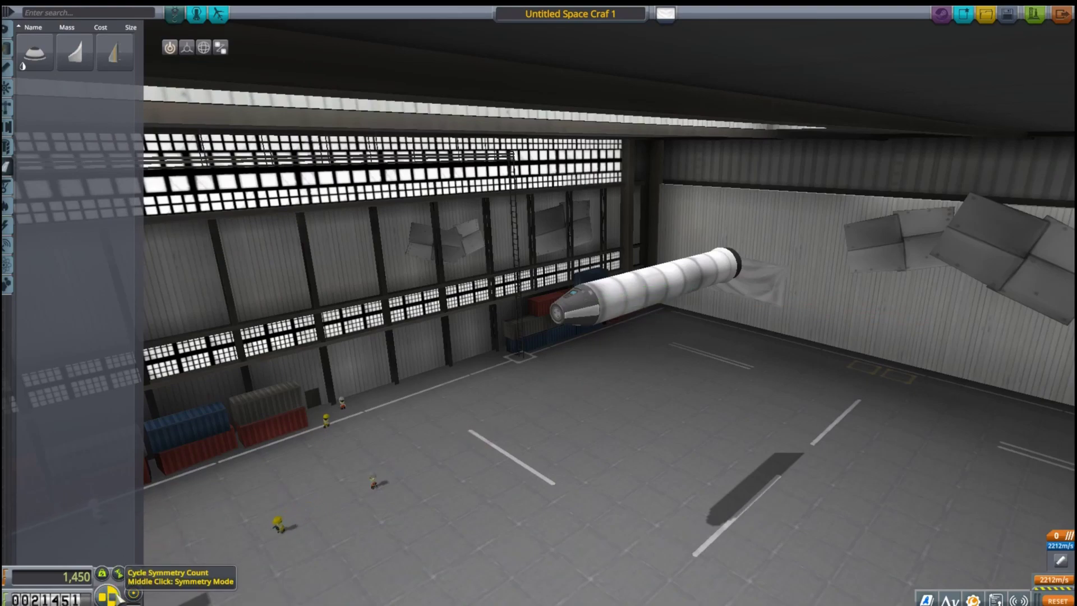
click(118, 575)
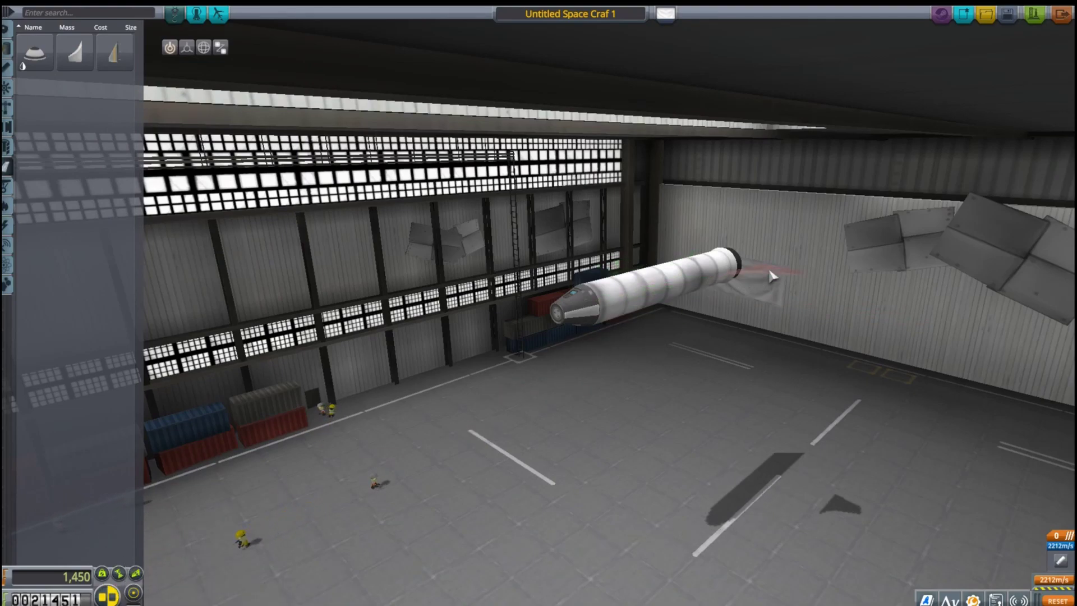
click(716, 280)
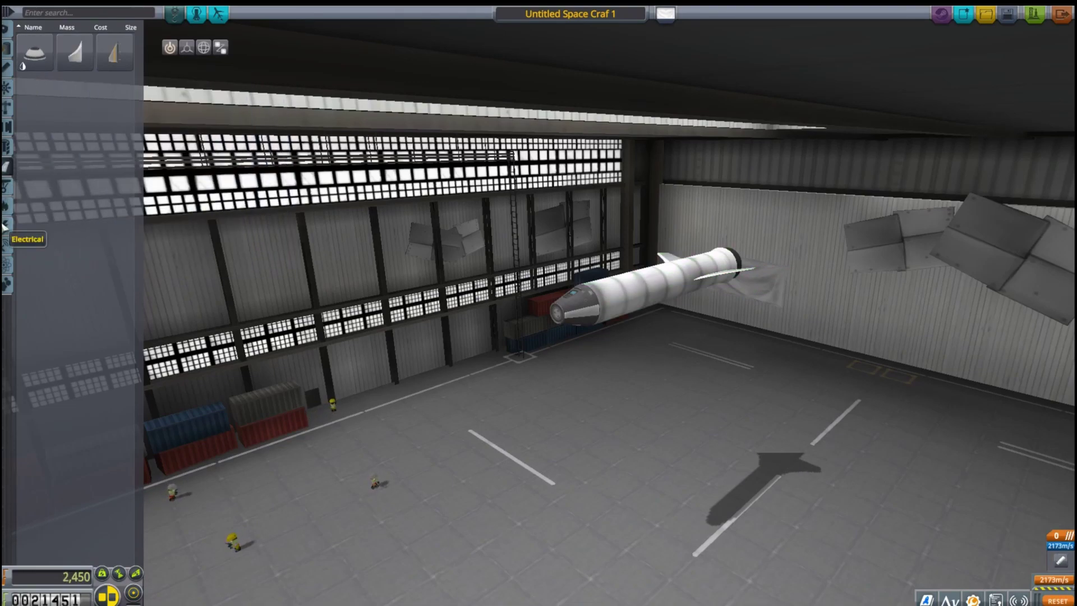
click(5, 192)
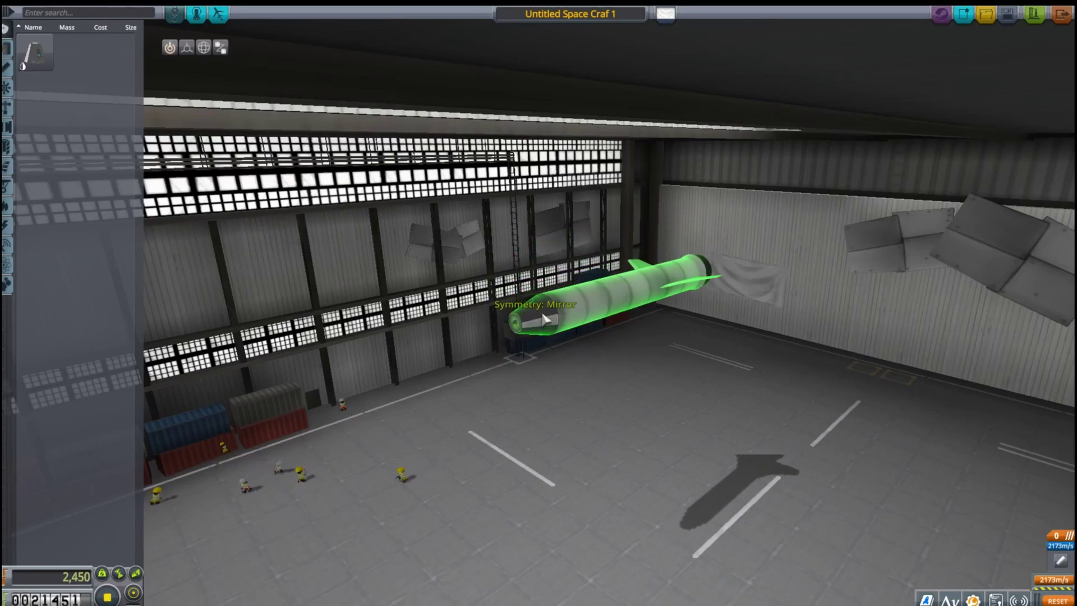
Step: Set the rocket down and rotate it to face the viewer with a slight roll
click(543, 320)
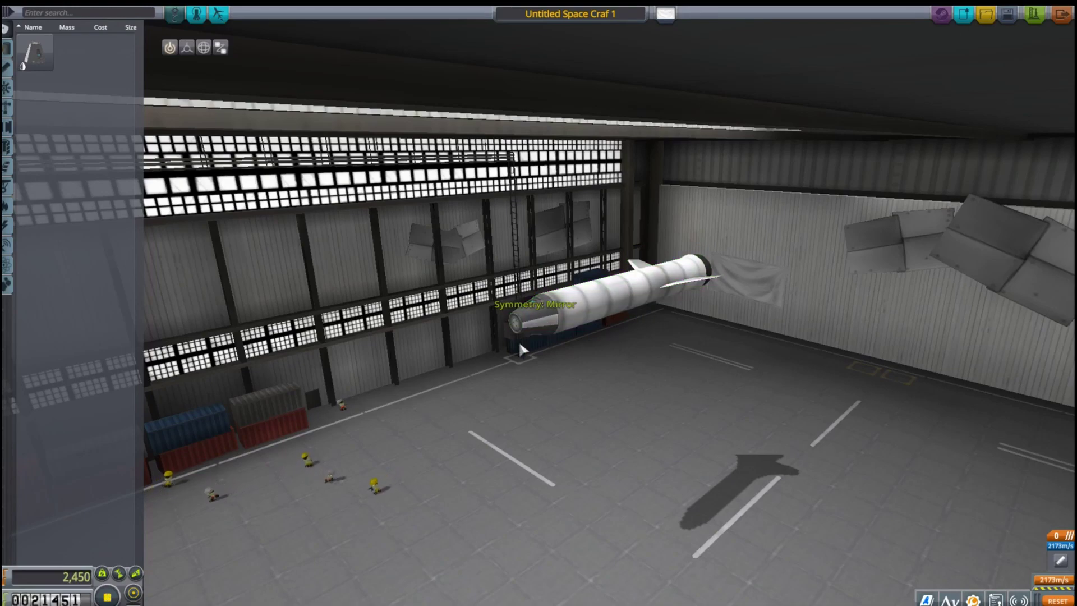
right_click(700, 275)
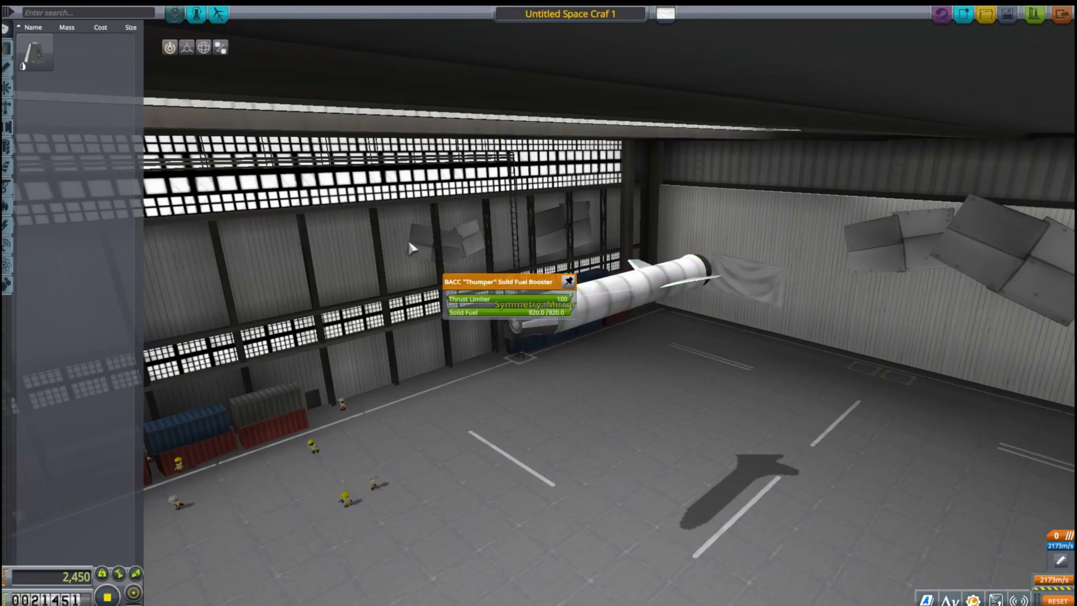
click(202, 48)
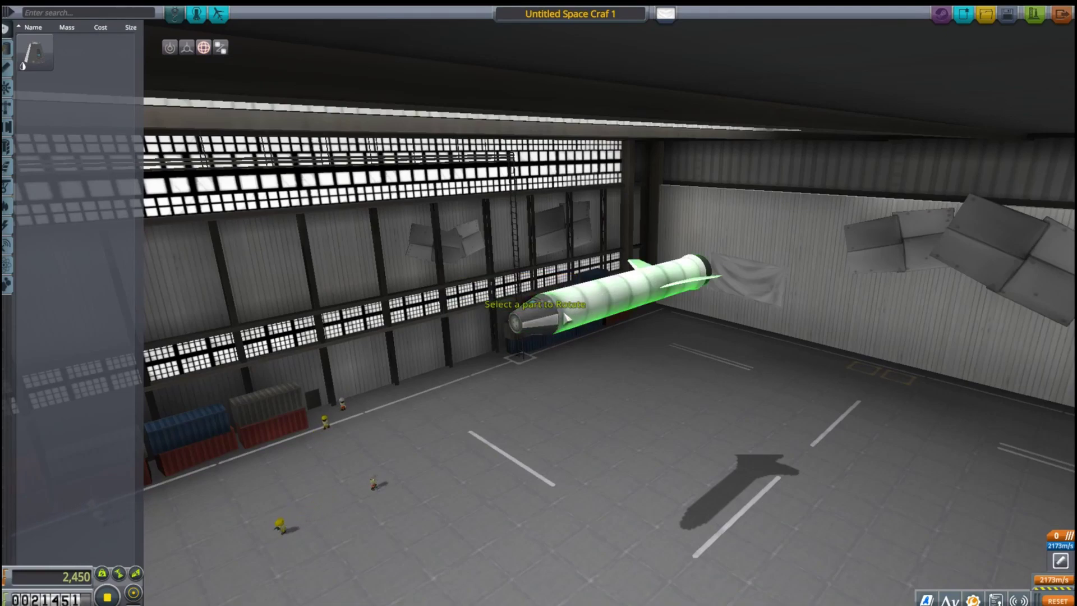
click(536, 320)
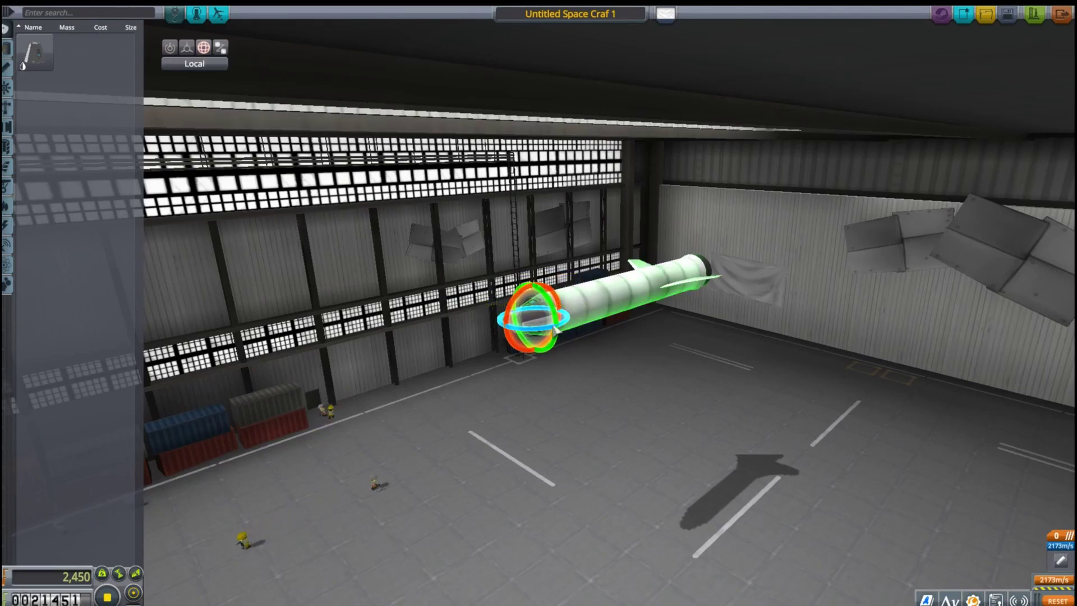
mouse_move(555, 318)
mouse_down()
mouse_move(416, 298)
mouse_move(361, 248)
mouse_up()
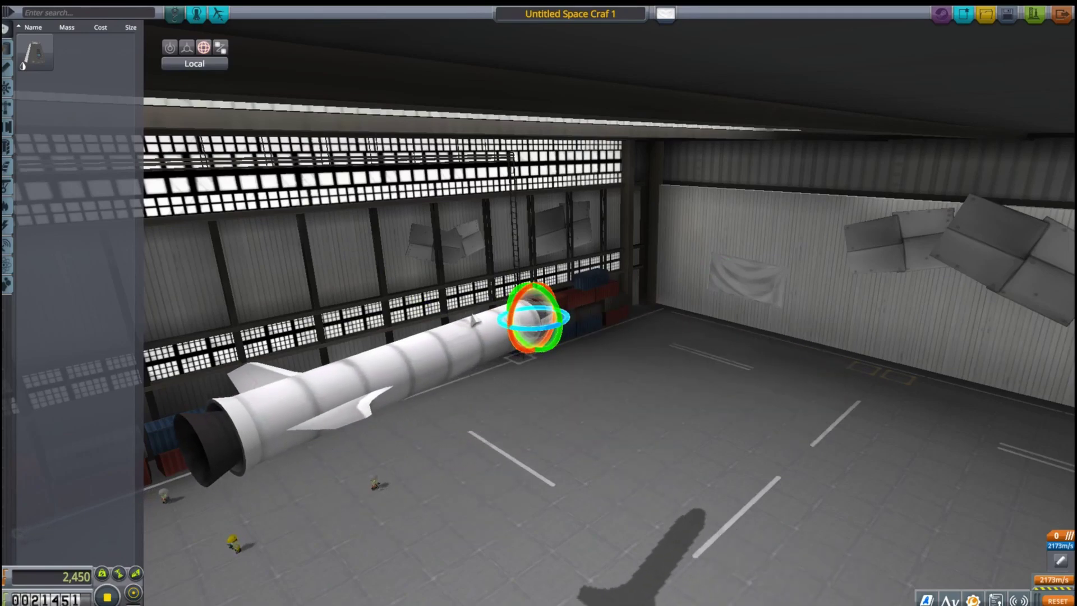
drag(530, 334, 529, 330)
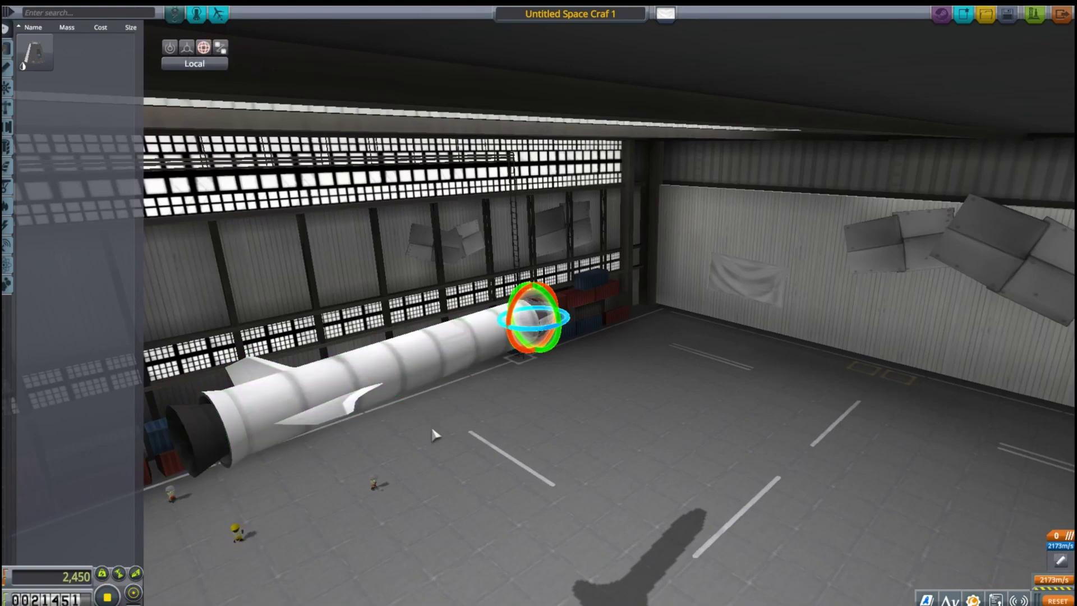
Step: Offset one fin slightly along the rocket body
click(171, 47)
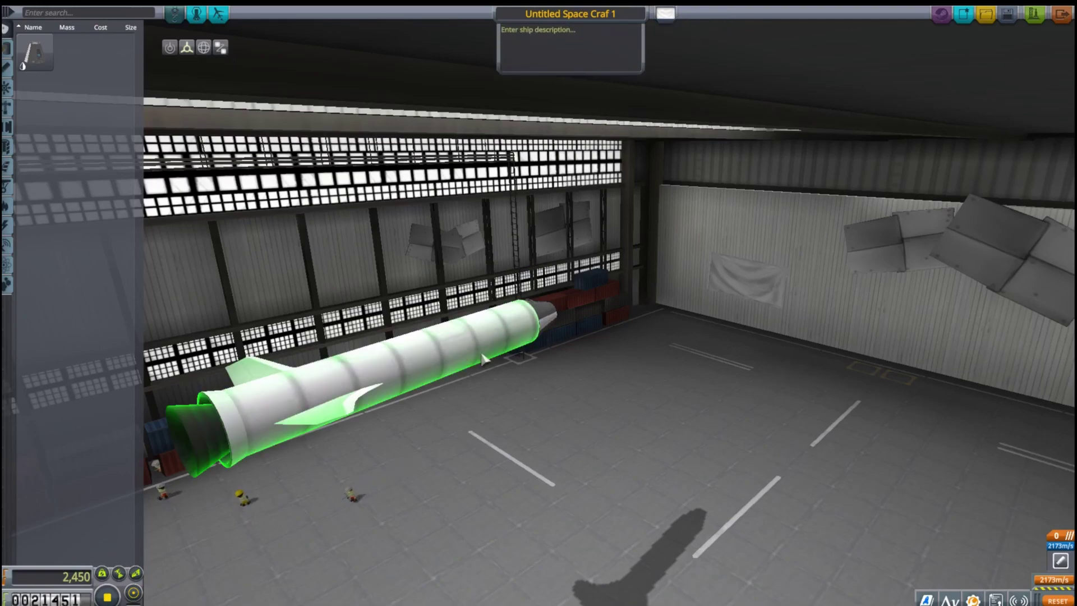
key(2)
click(327, 411)
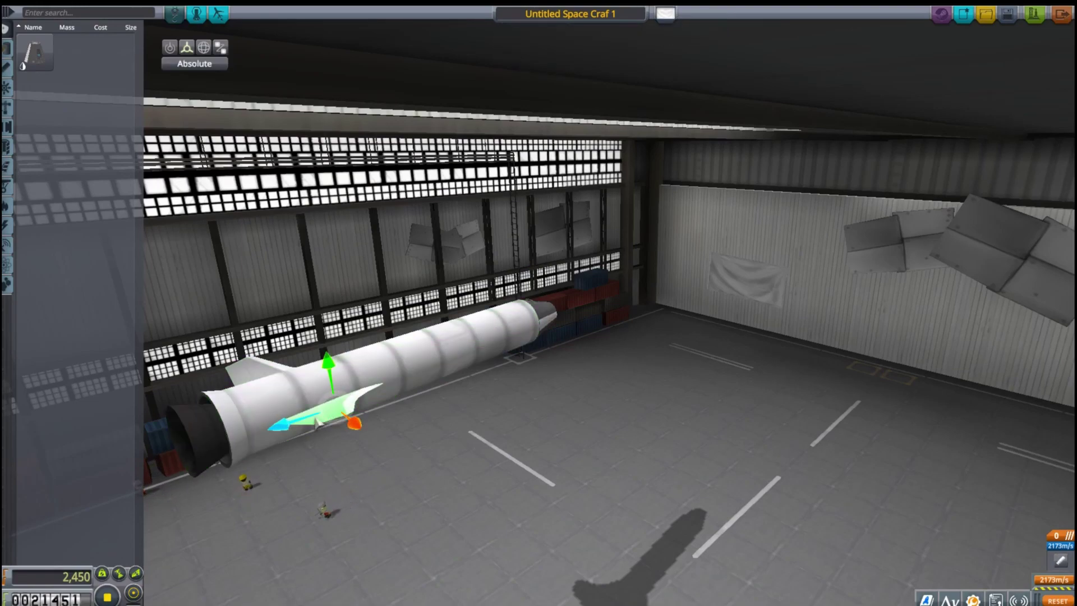
drag(294, 427, 307, 422)
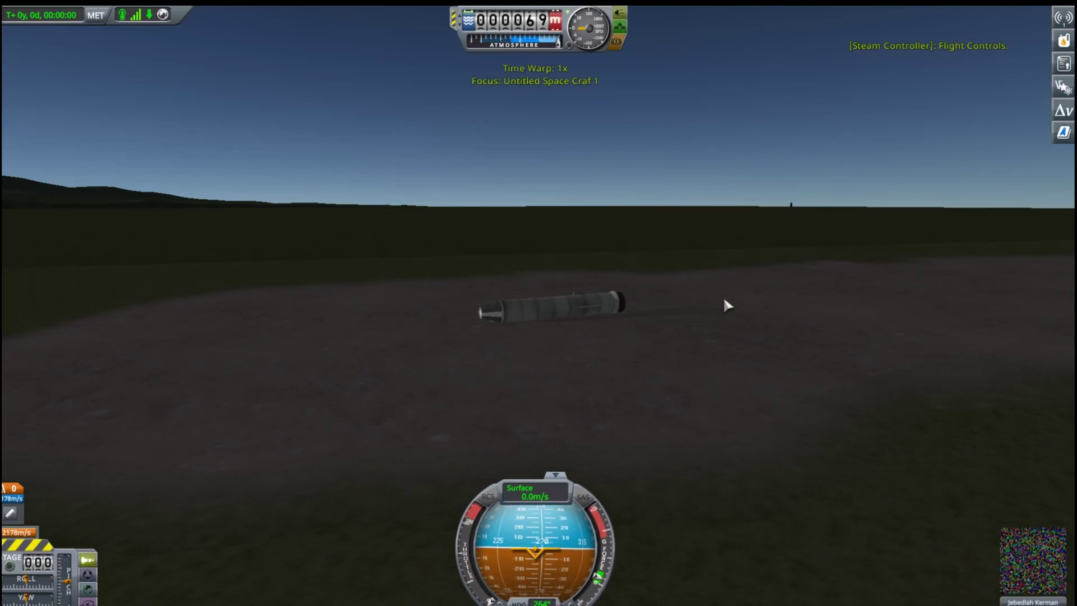
Step: Tilt the camera over the launch site and ignite the rocket's booster
mouse_move(725, 305)
mouse_down()
mouse_move(526, 402)
mouse_move(197, 274)
mouse_up()
key(space)
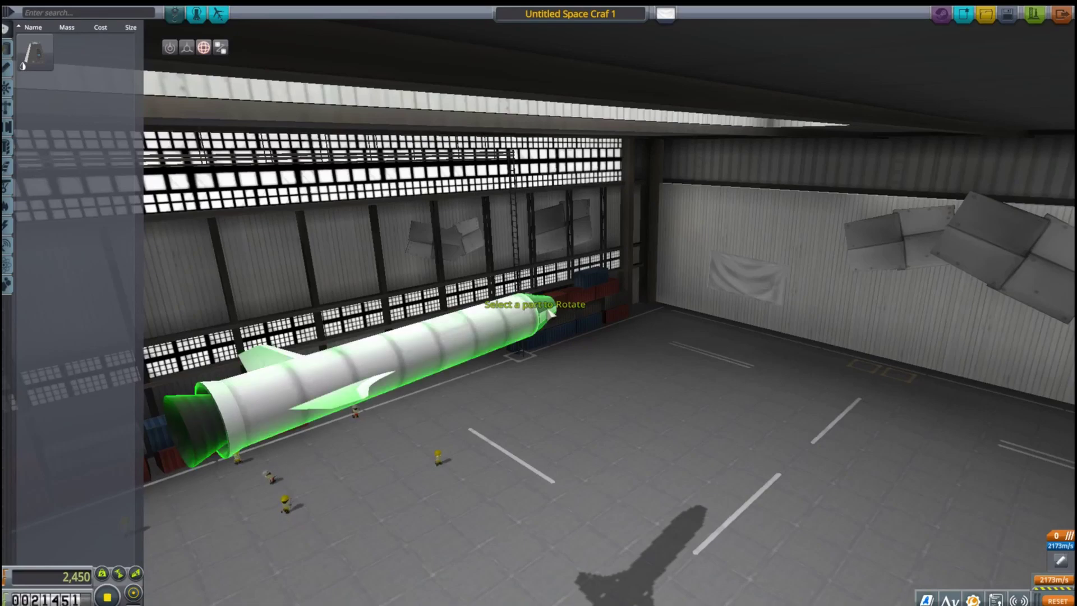
Step: Rotate the top part slightly, then delete the rocket body, cutting the cost to 600
click(551, 311)
drag(556, 323, 539, 337)
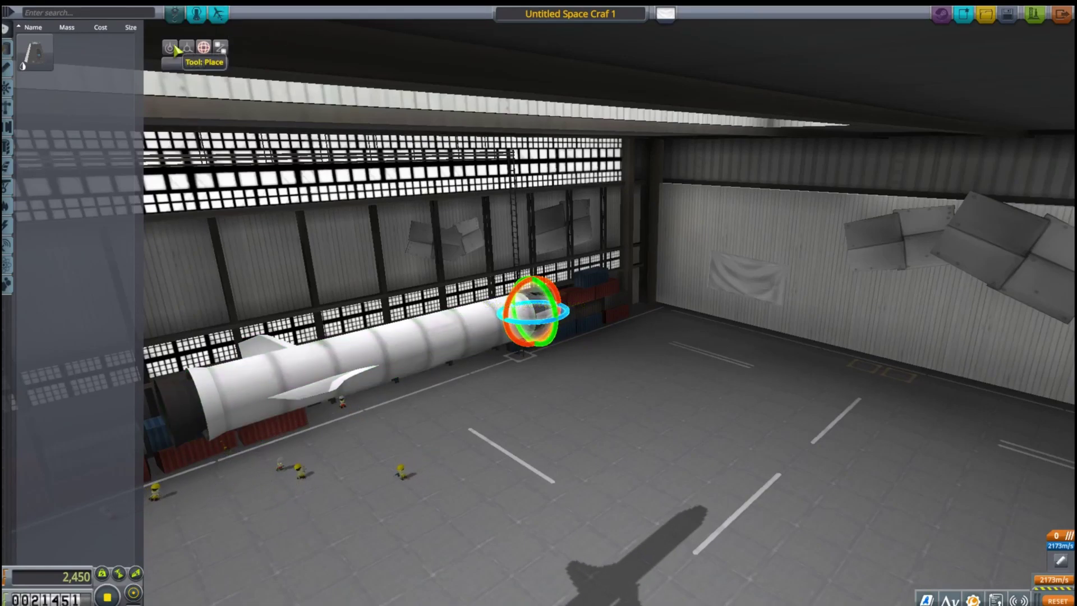
key(1)
key(Delete)
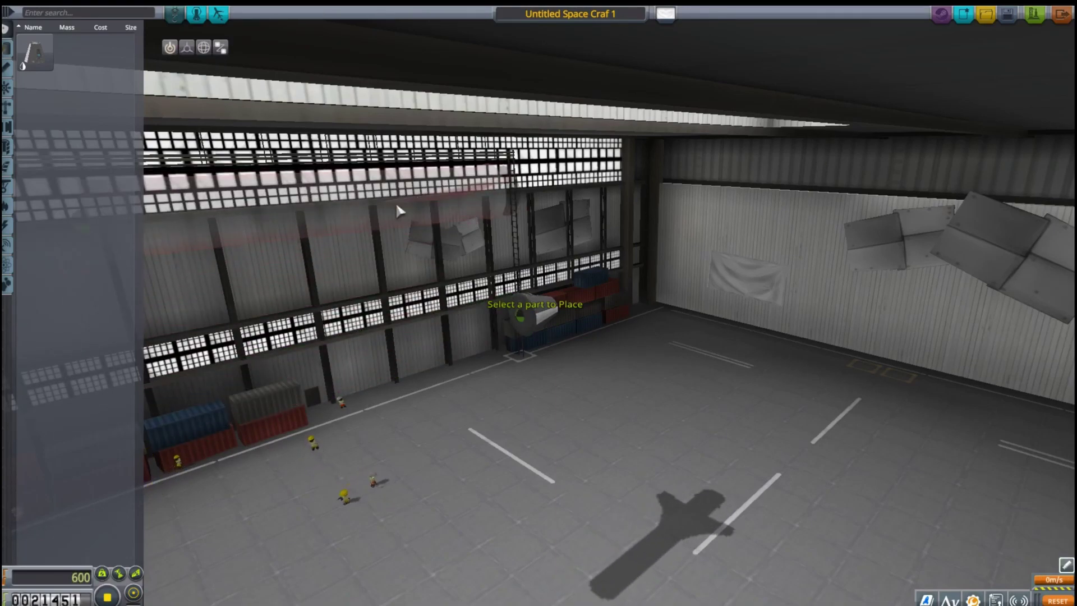
Step: Stack two FL-T200 fuel tanks one after another behind the pod
click(12, 73)
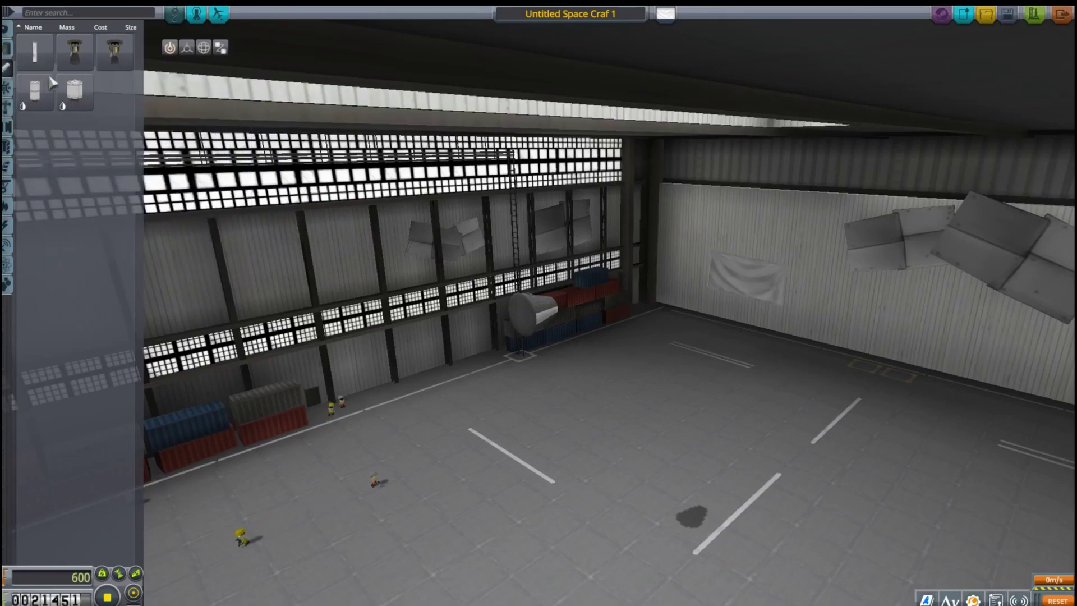
click(9, 125)
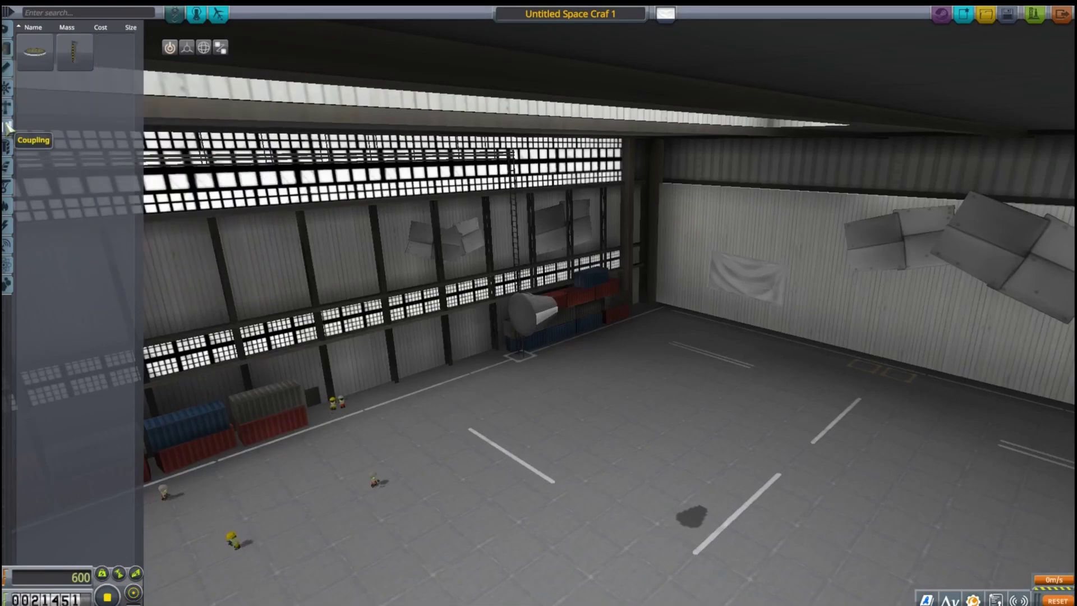
click(7, 56)
click(35, 53)
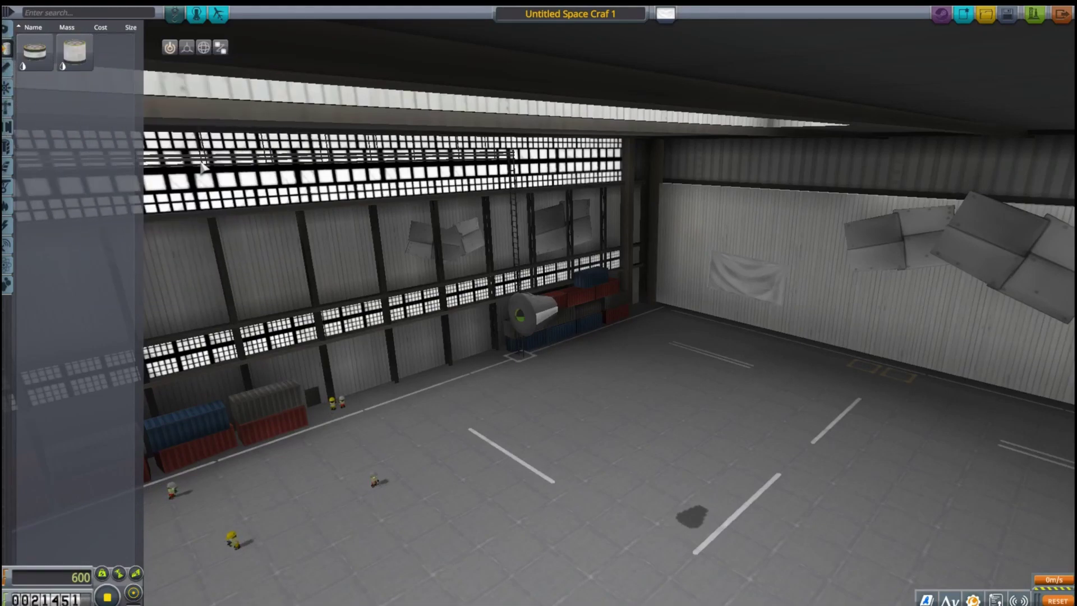
click(503, 320)
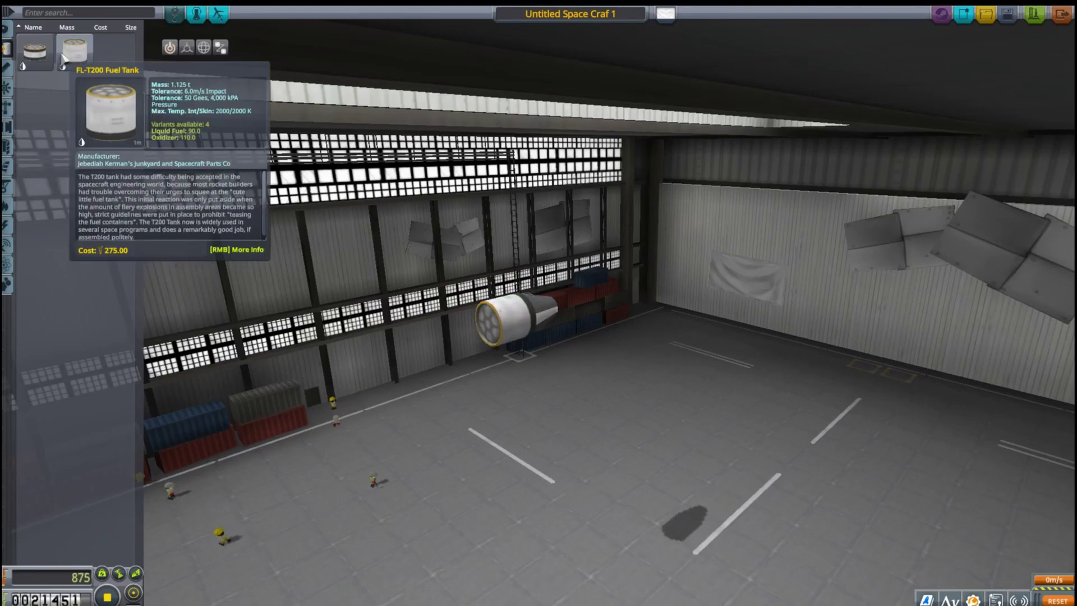
click(75, 52)
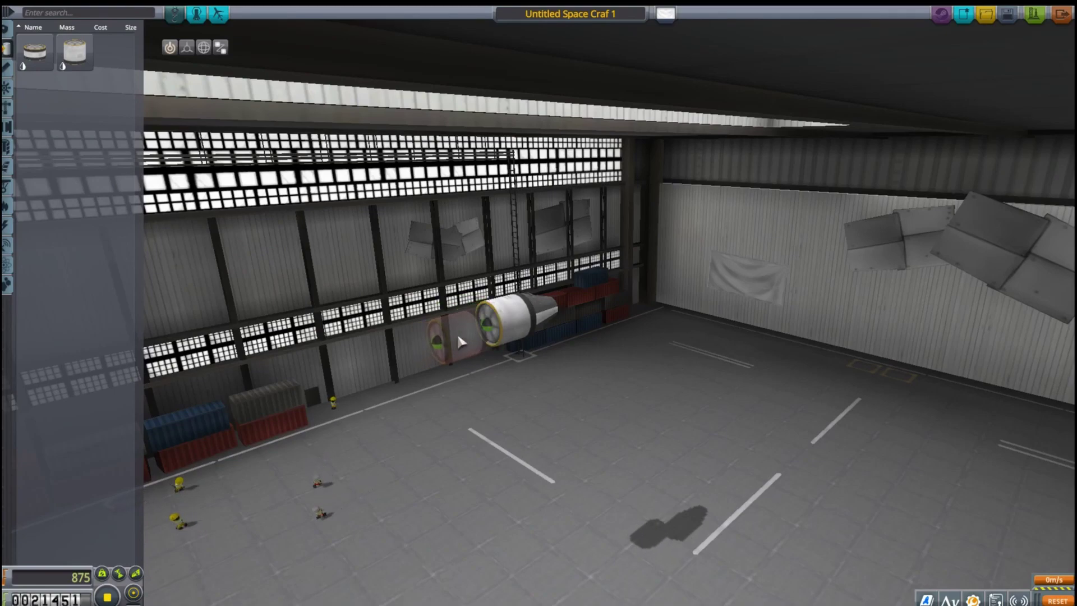
click(467, 331)
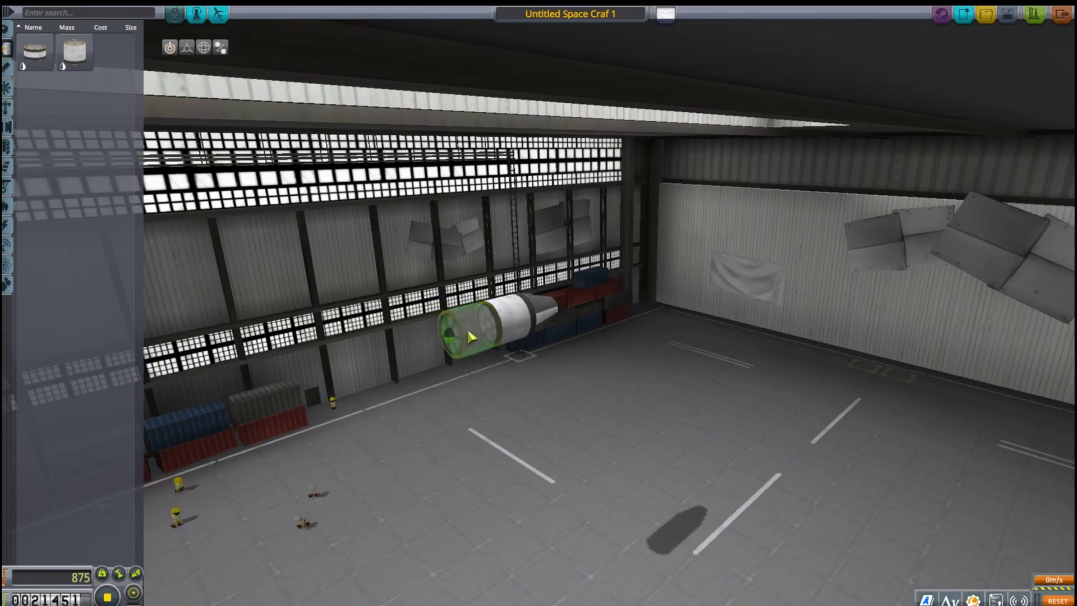
Step: Try and discard a Reliant engine, then leave the hangar
click(6, 72)
mouse_move(74, 52)
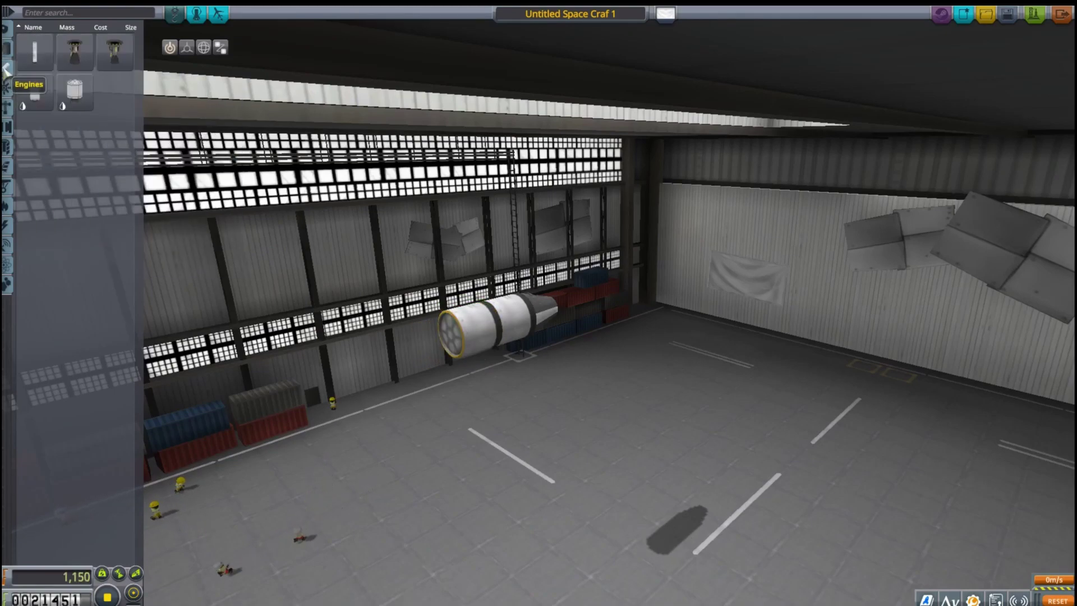
click(84, 59)
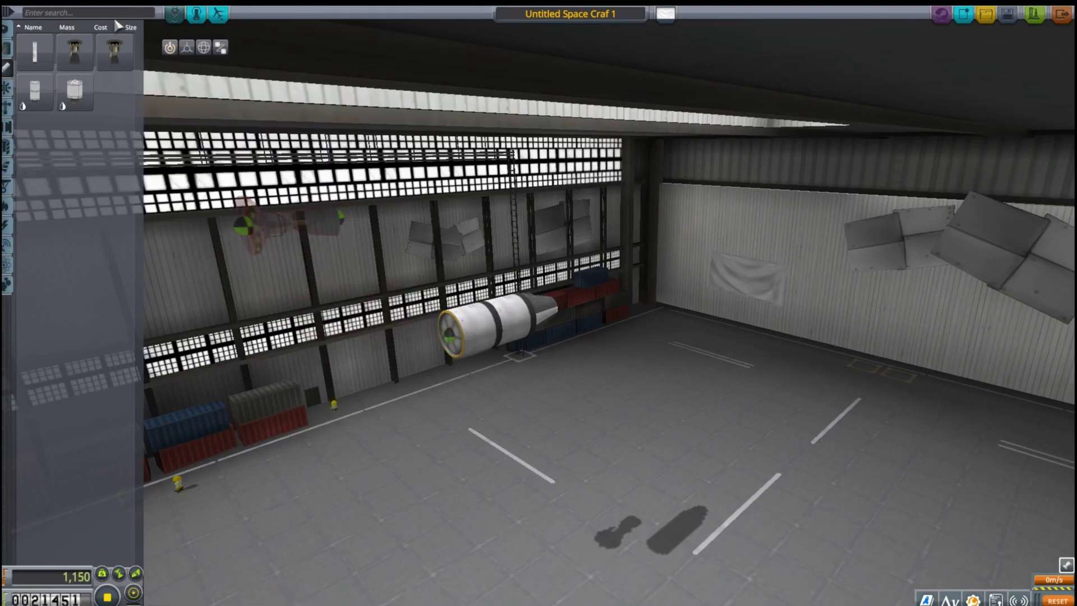
click(101, 50)
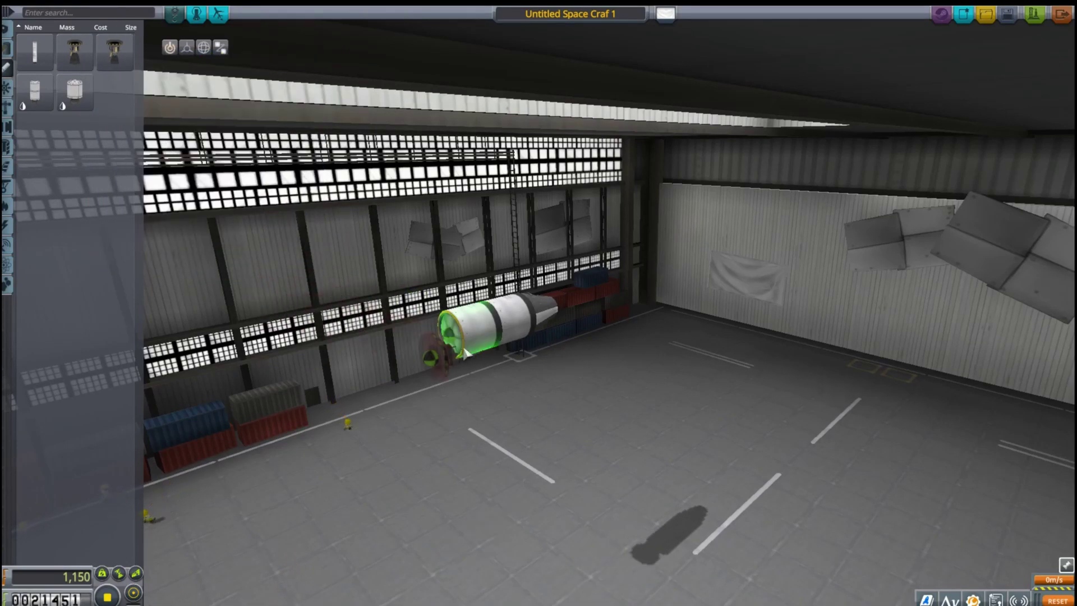
click(1063, 17)
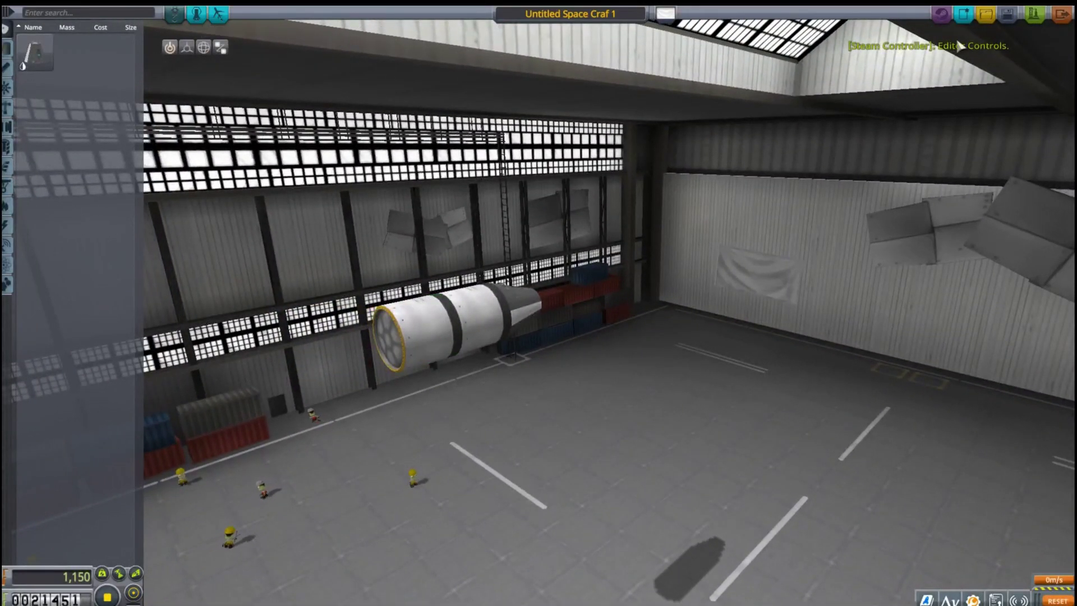
Step: Start a new craft with a command pod and browse the engine and fuel tank parts
click(963, 14)
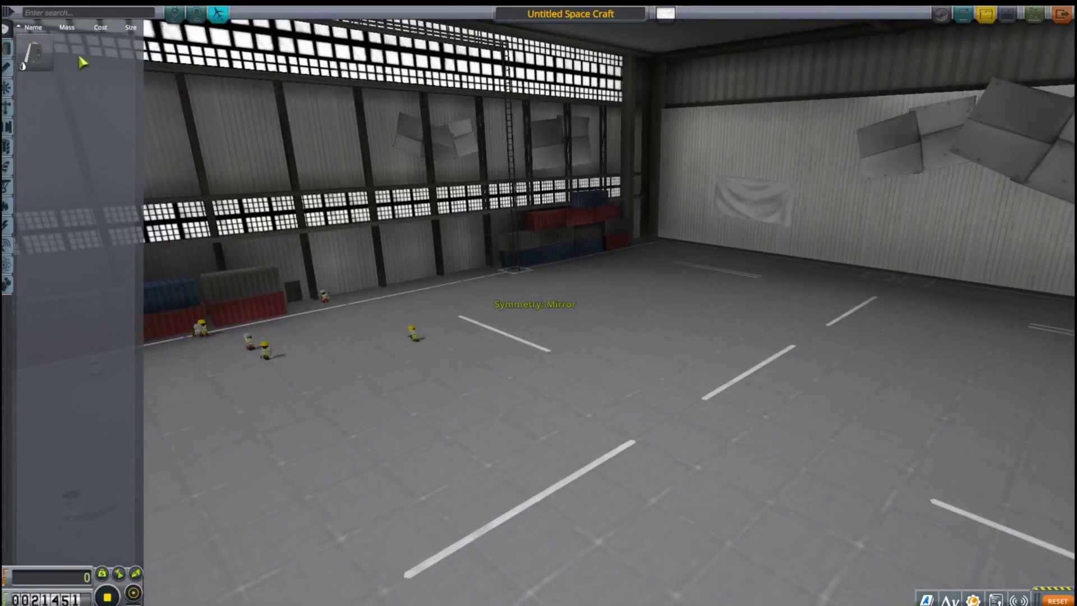
click(43, 56)
click(8, 68)
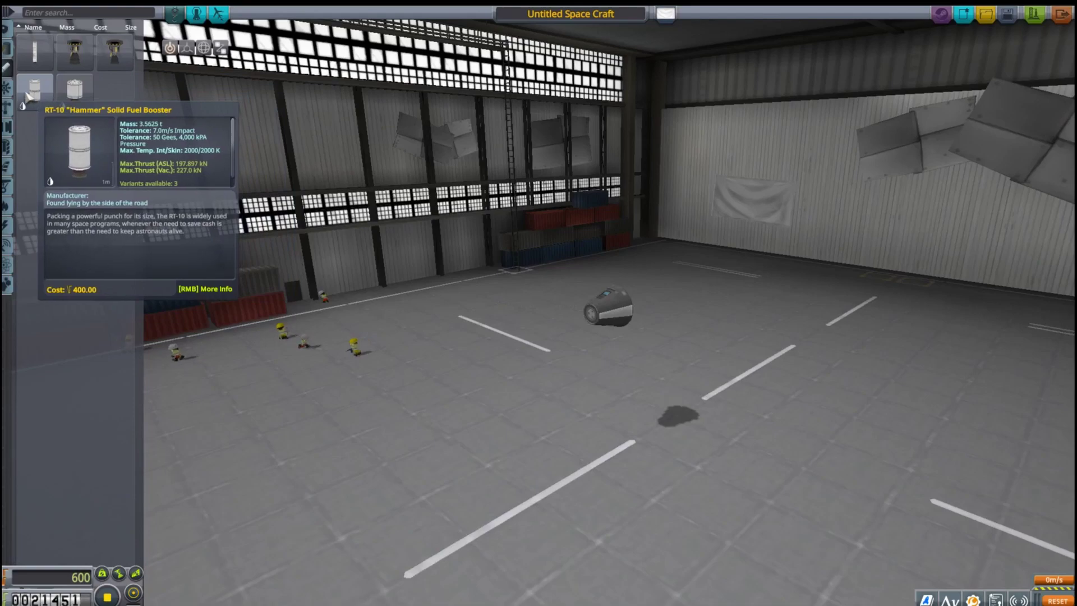
click(7, 48)
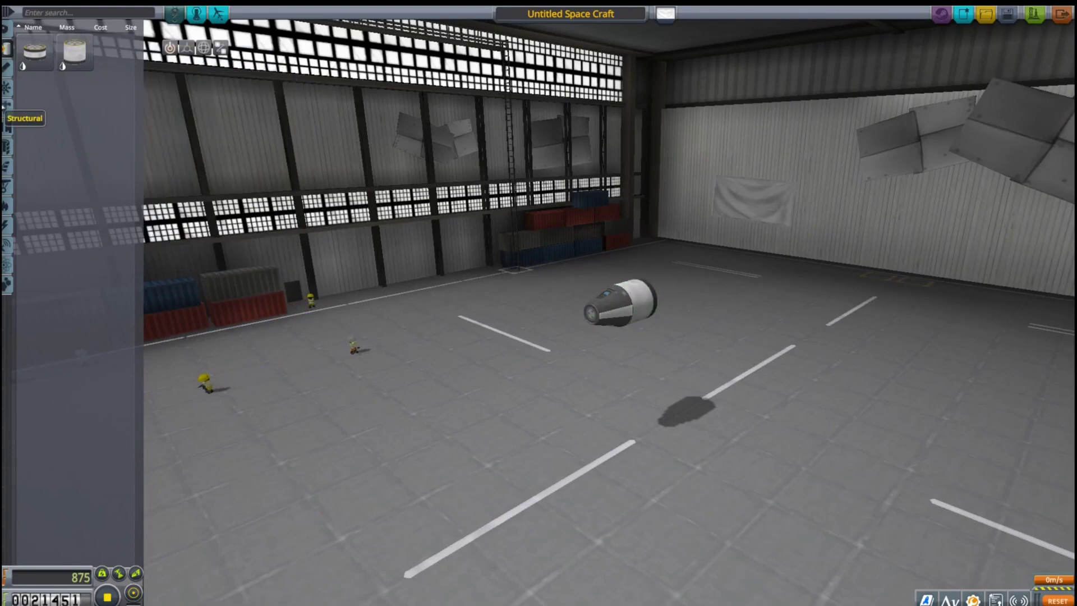
Step: Pick up an engine, browse the structural categories, and enable mirror symmetry
click(6, 87)
click(114, 53)
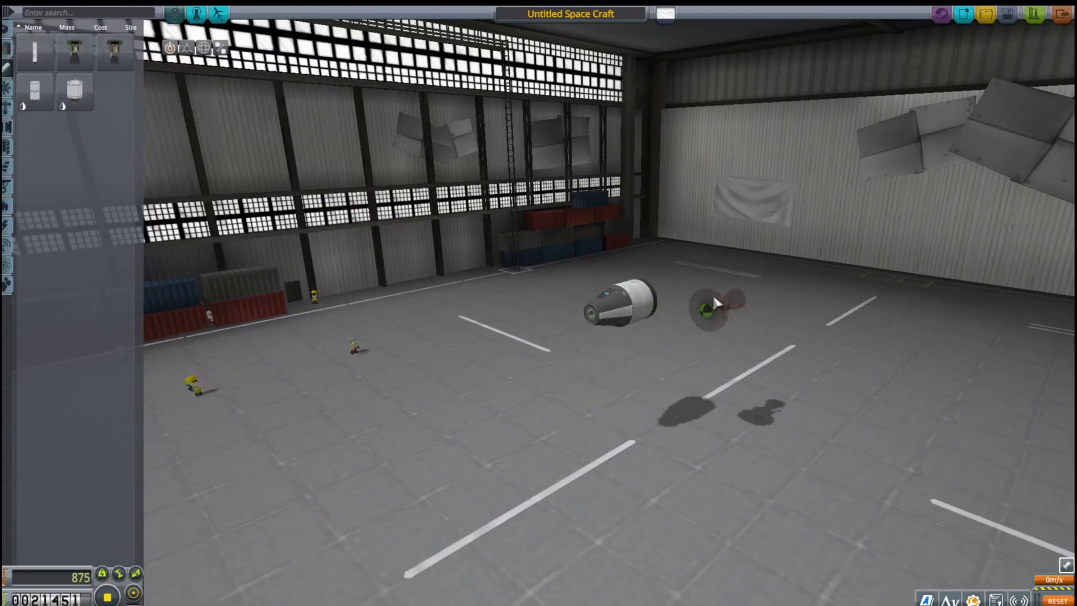
click(6, 110)
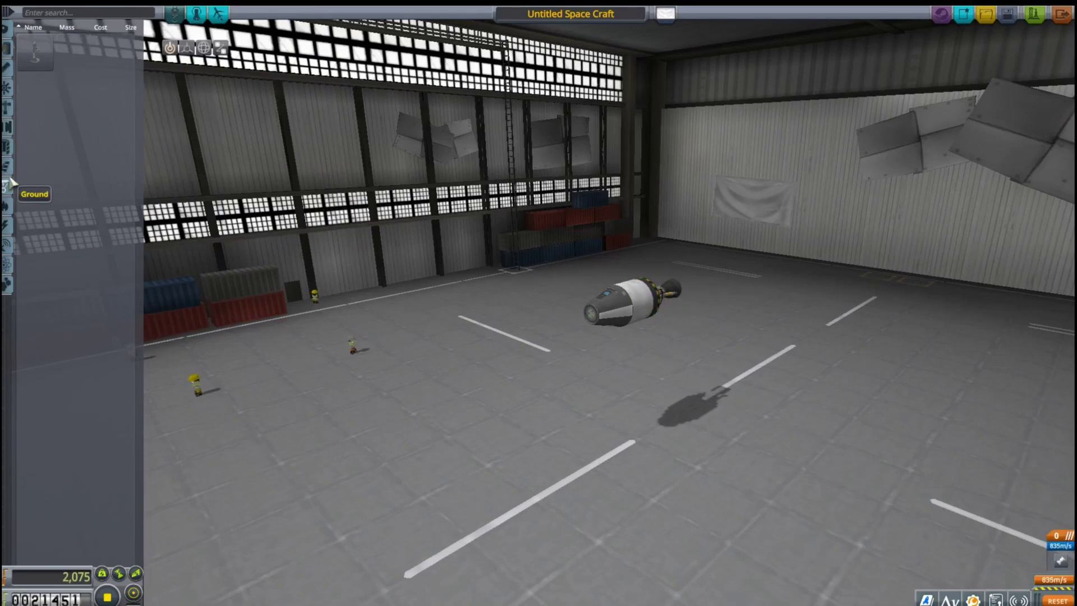
click(7, 210)
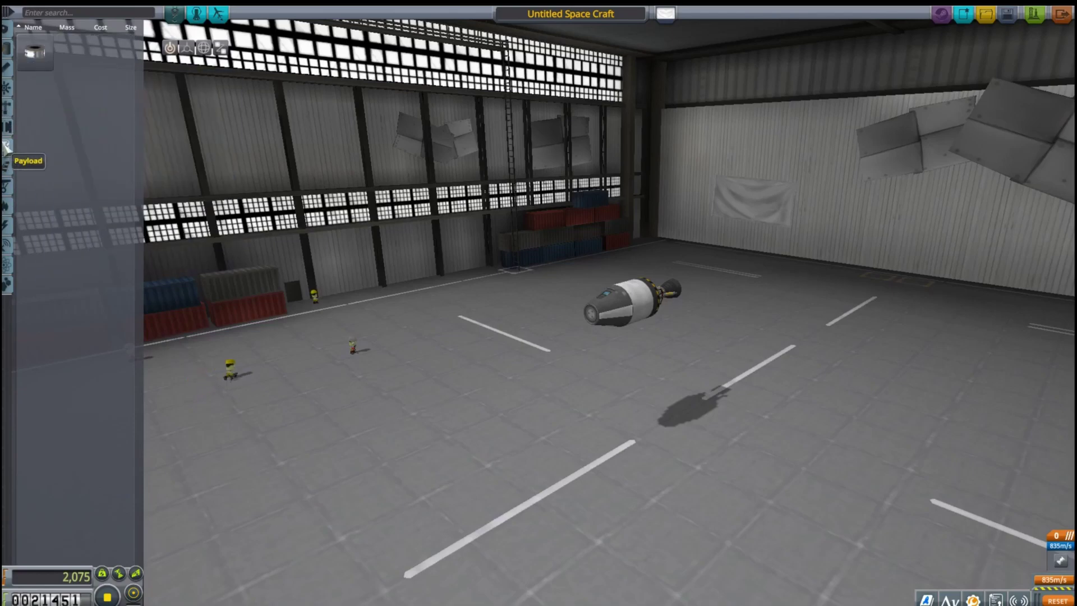
click(6, 118)
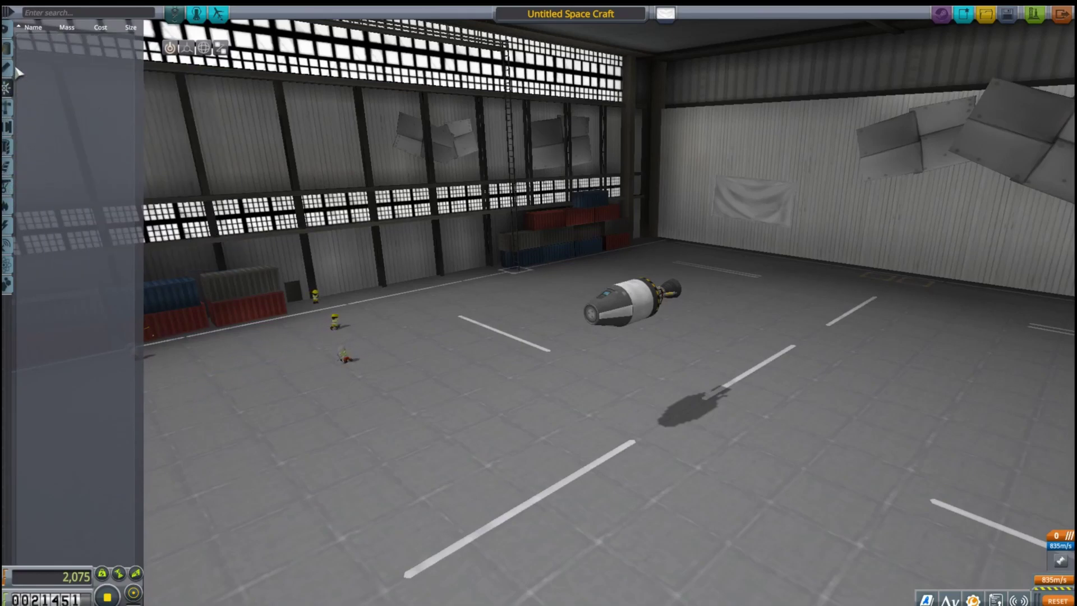
click(7, 186)
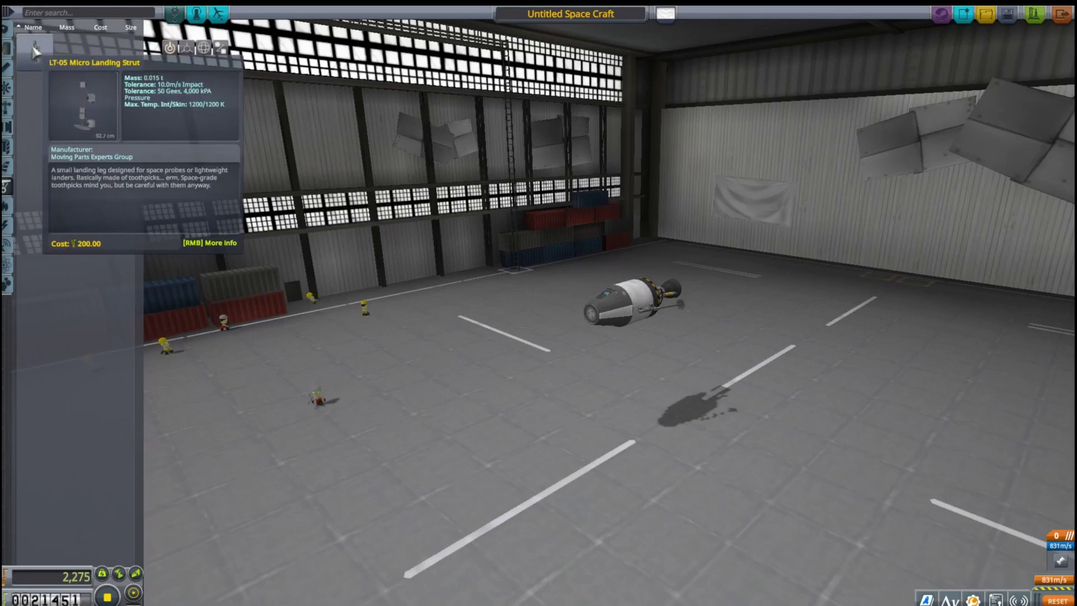
click(107, 596)
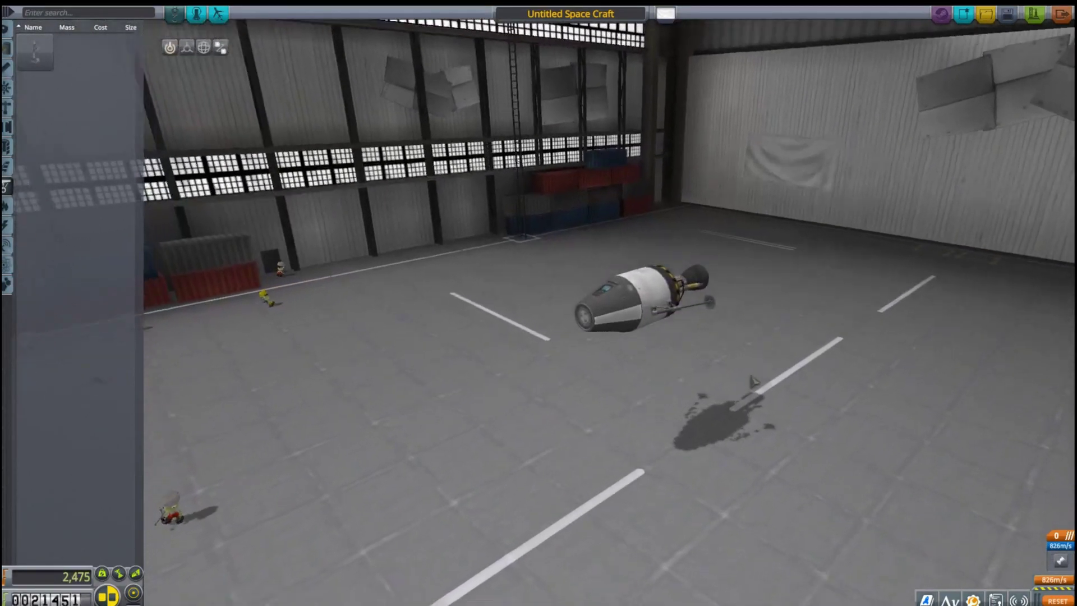
scroll(753, 385, up, 5)
scroll(820, 499, down, 5)
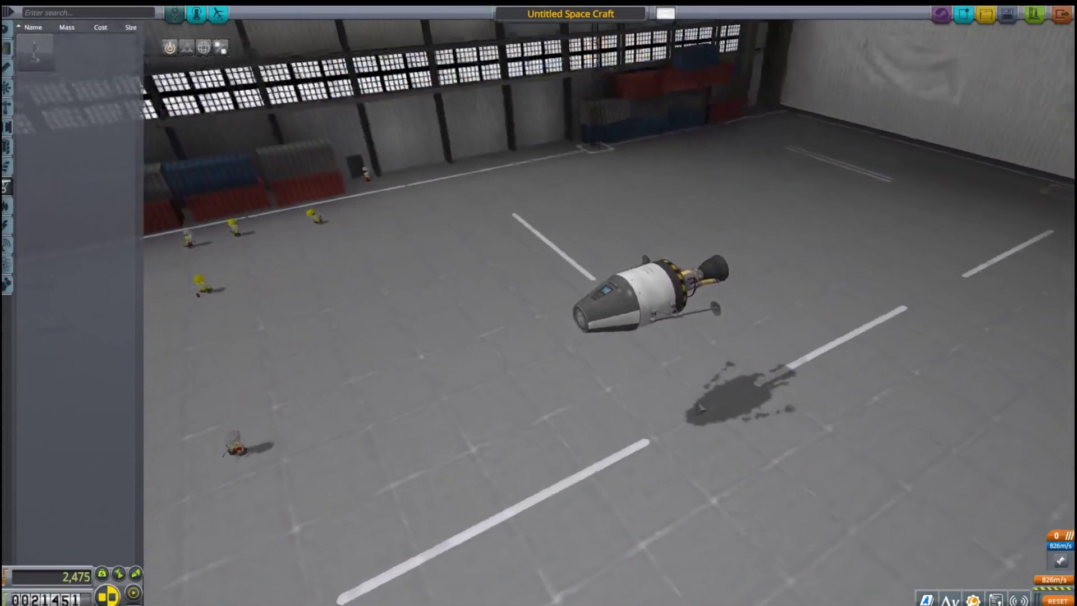
Step: Add a mirrored landing strut pair and rotate the struts to point straight down
click(48, 58)
click(204, 48)
click(680, 322)
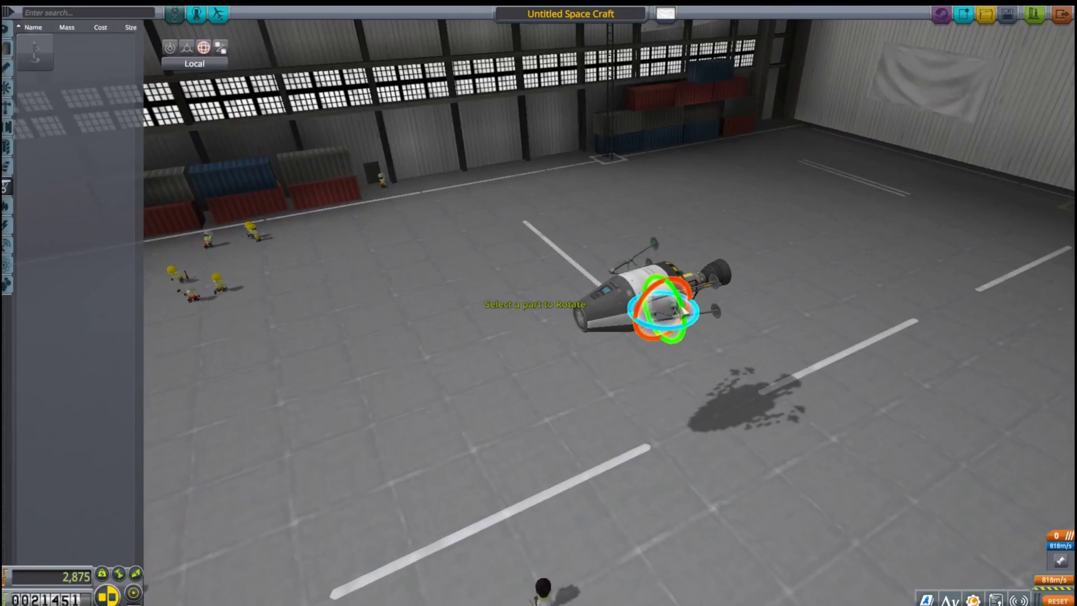
drag(699, 269, 748, 279)
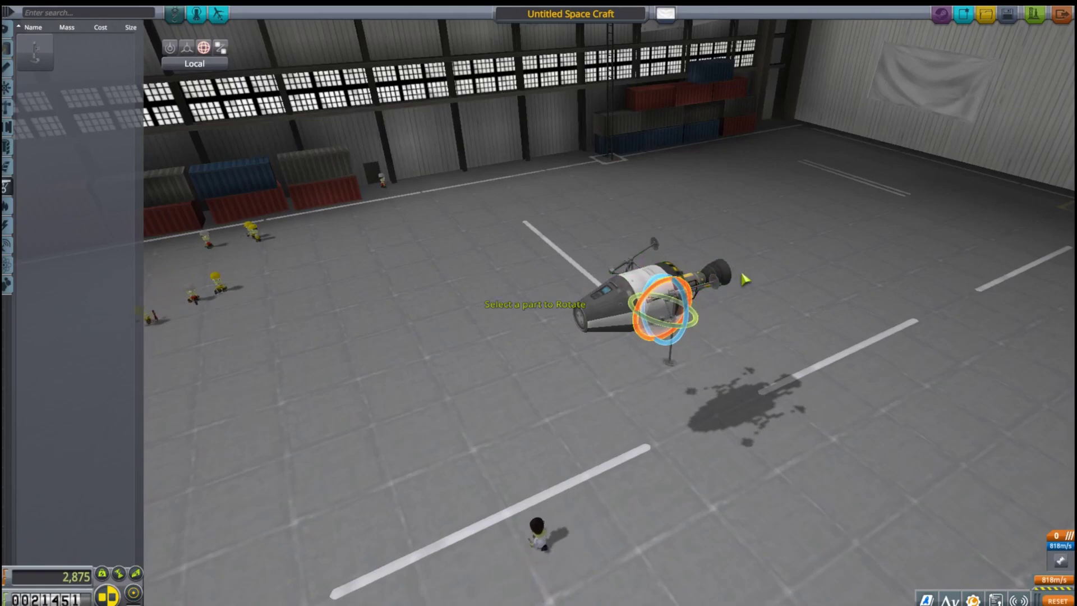
click(187, 47)
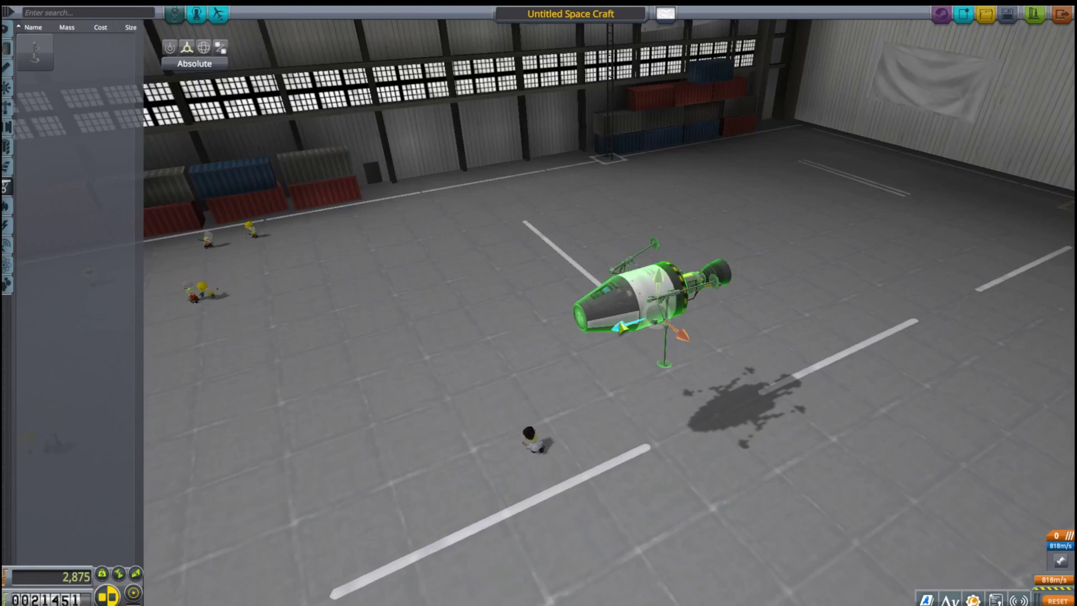
mouse_move(724, 354)
mouse_down()
mouse_move(763, 363)
mouse_move(841, 337)
mouse_move(757, 345)
mouse_up()
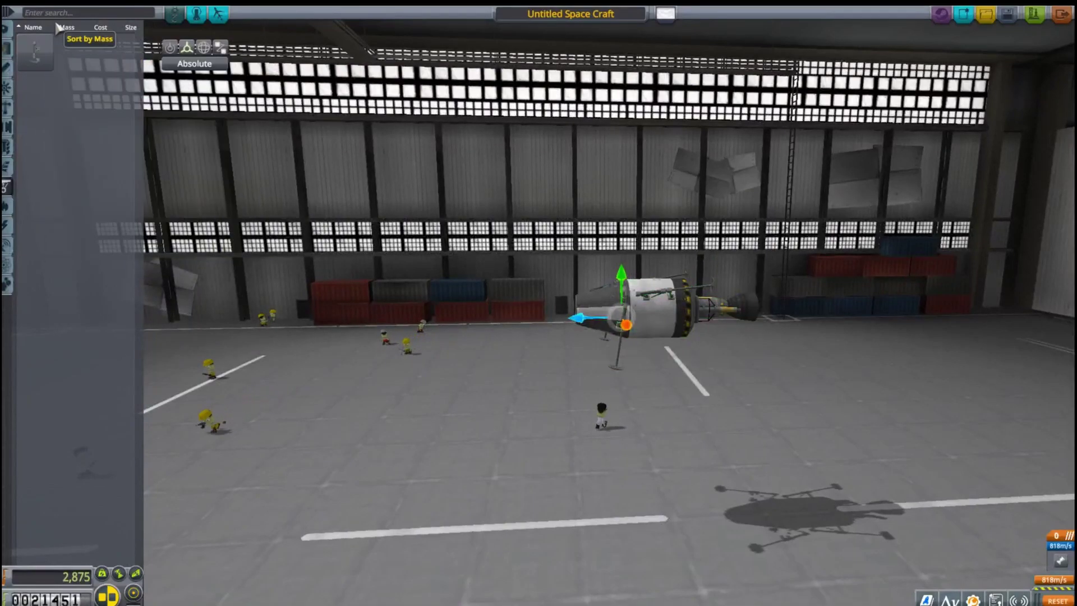
Step: Roll the pod about 90 degrees and fine-tune its rotation and offset
click(202, 47)
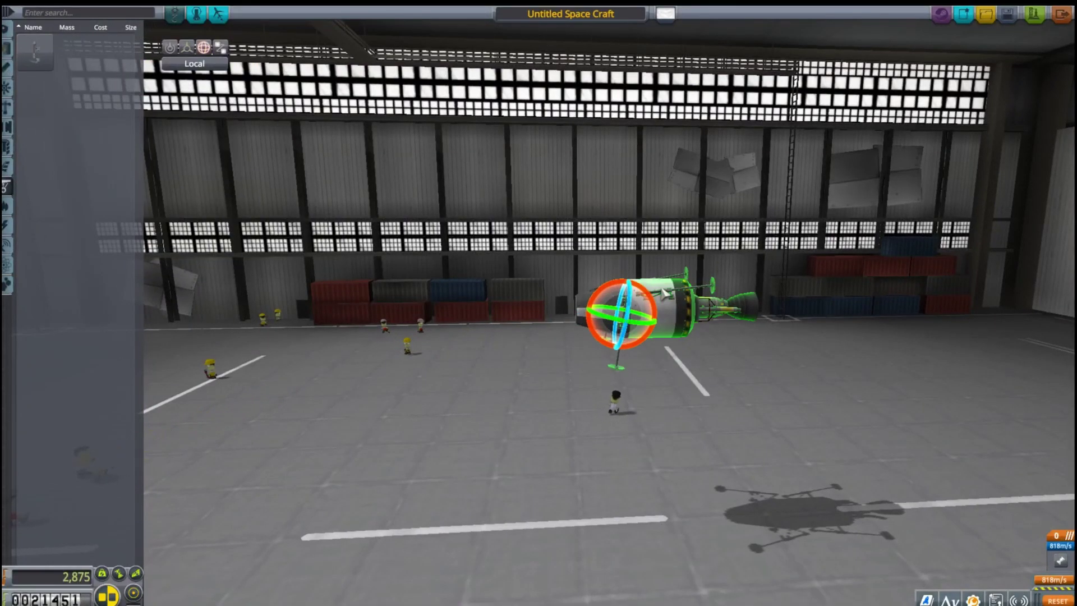
key(q)
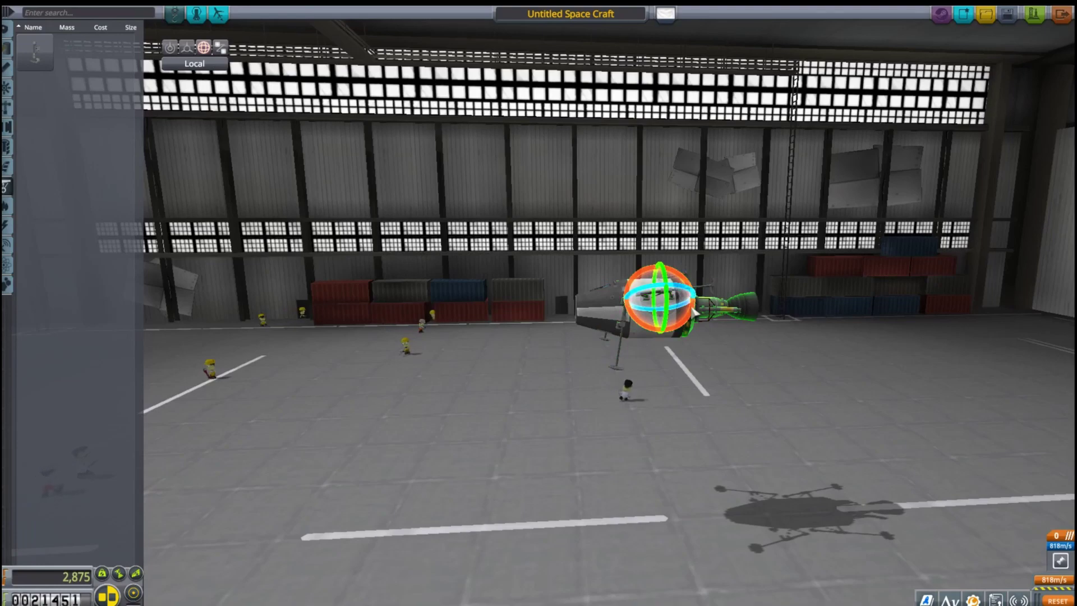
key(q)
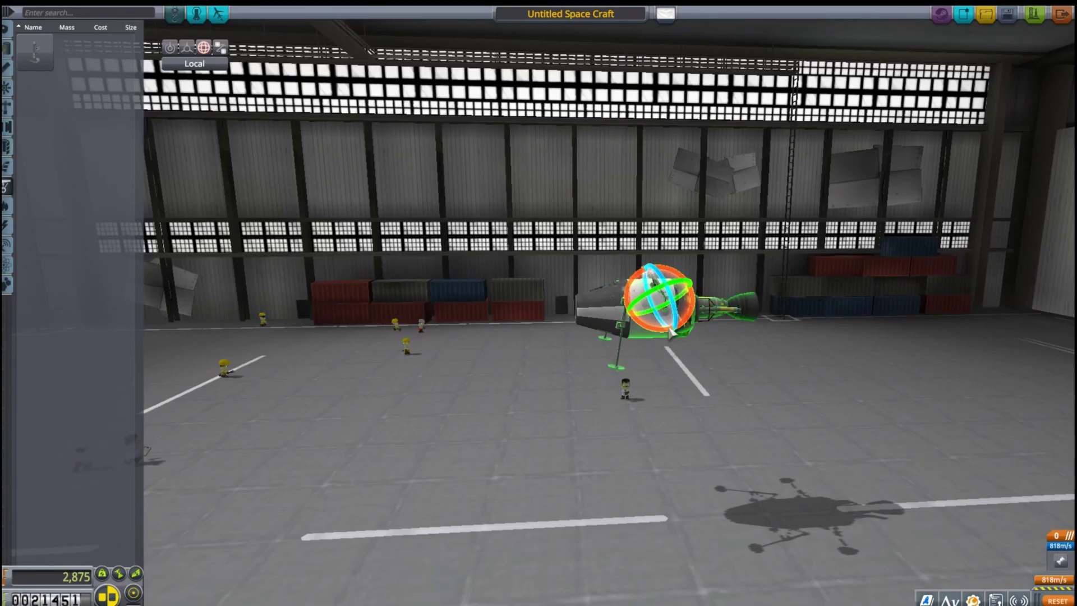
drag(672, 334, 190, 52)
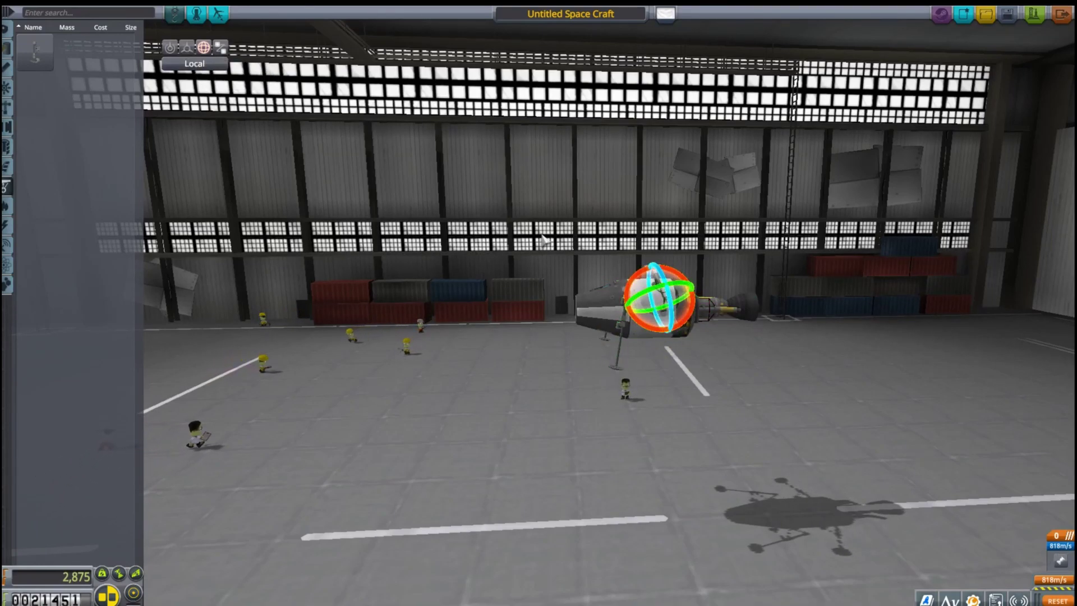
click(187, 47)
click(661, 286)
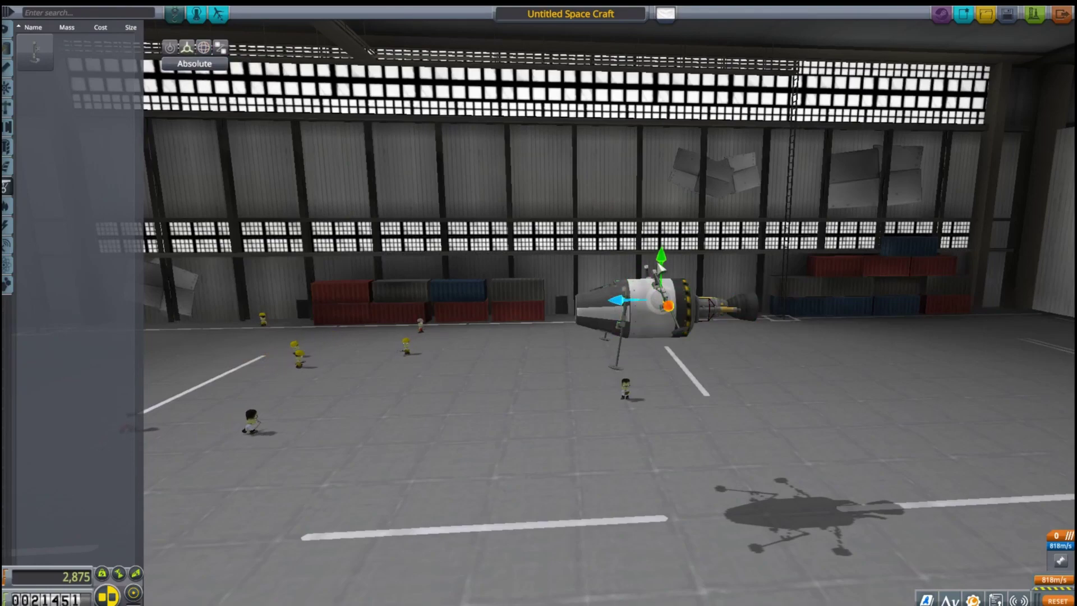
click(663, 269)
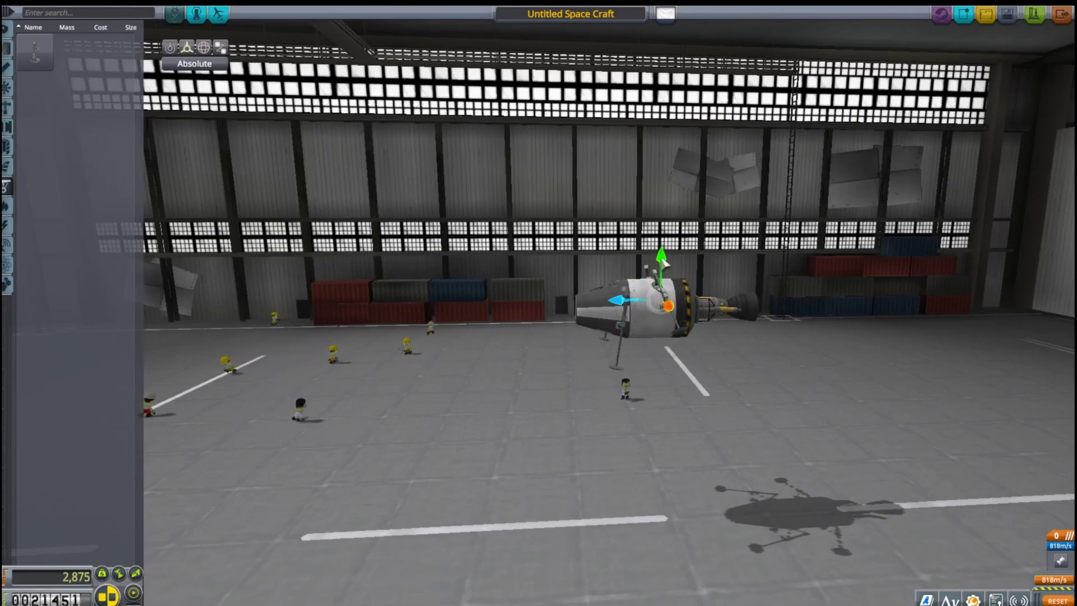
Step: Reposition a landing leg lower and rename the craft to 'wehat'
click(668, 298)
mouse_move(584, 397)
mouse_down()
mouse_move(758, 396)
mouse_move(920, 63)
mouse_up()
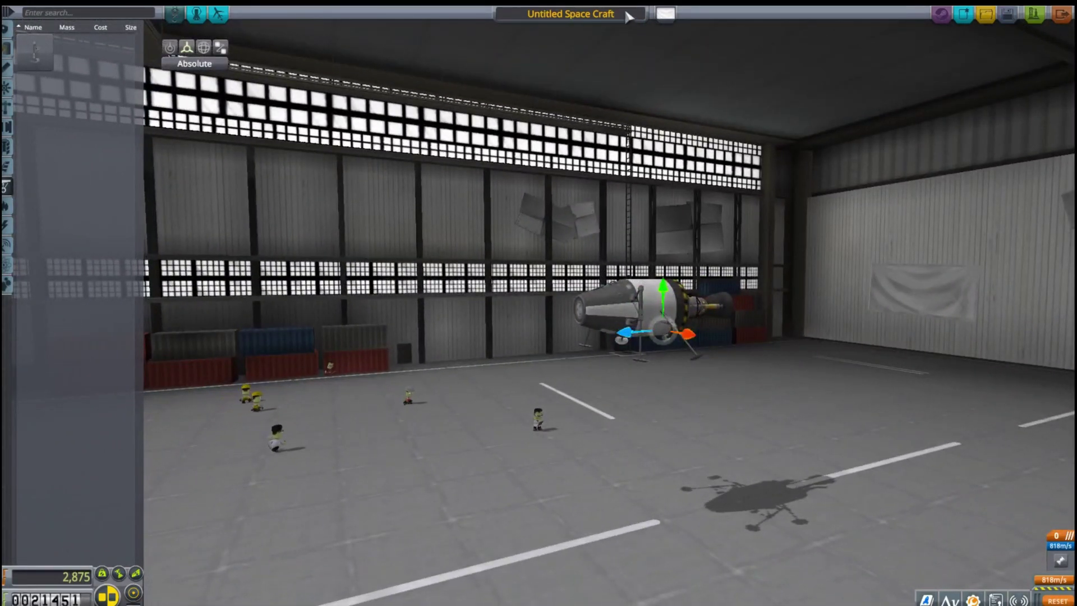
click(180, 57)
click(579, 17)
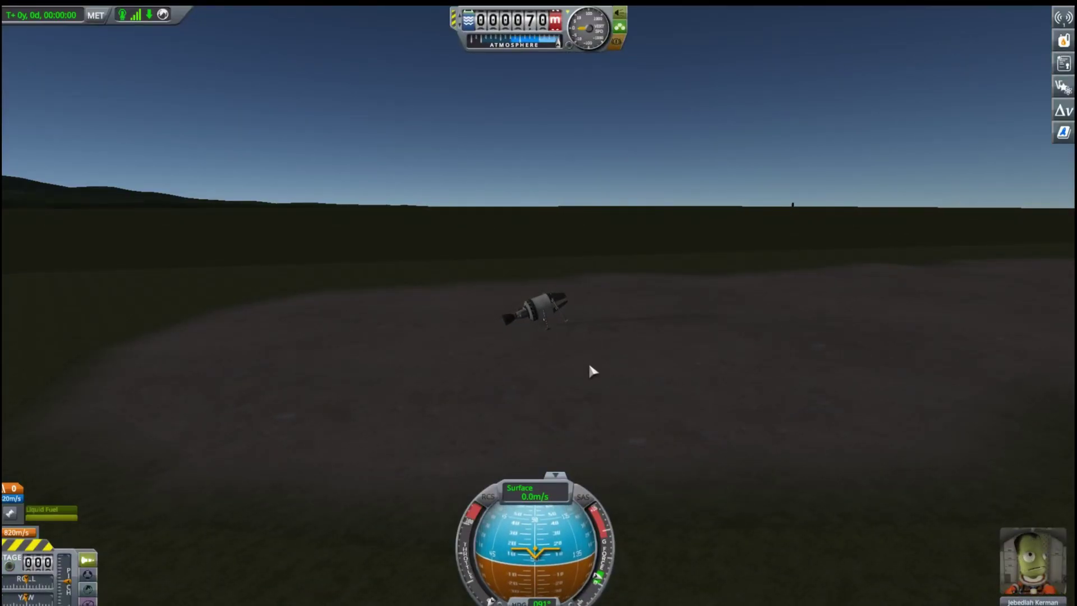
Step: Ignite the engine for a short hop, then pause and choose Revert Flight
key(space)
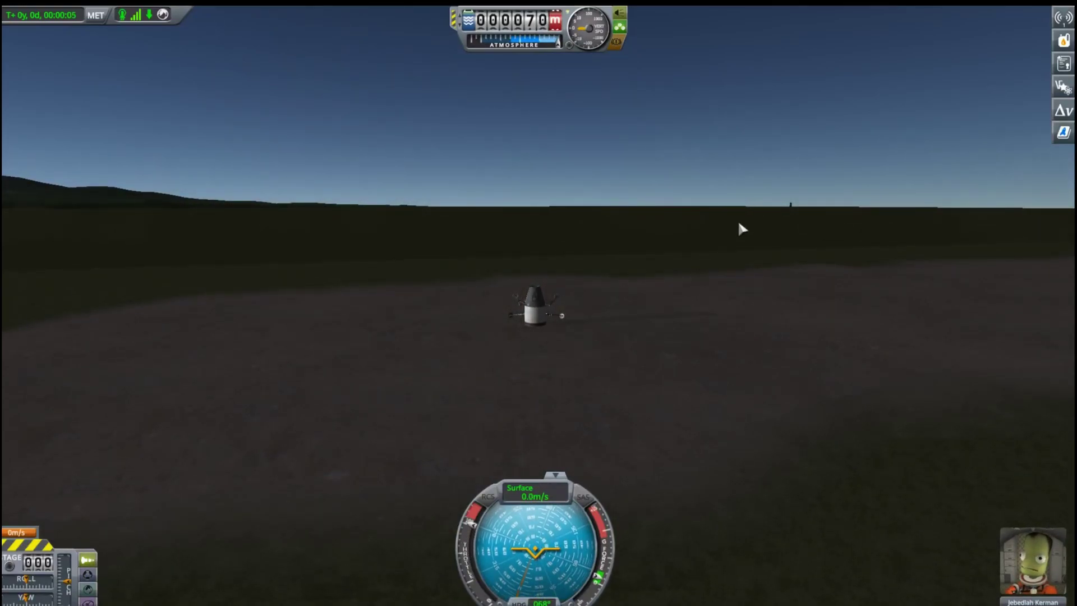
drag(738, 220, 348, 218)
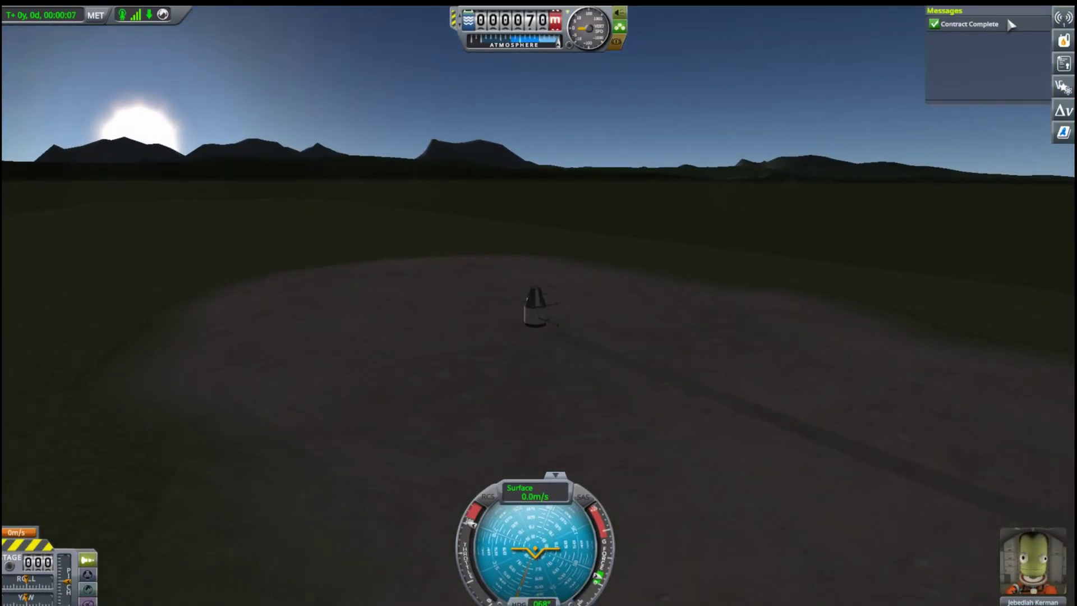
key(Escape)
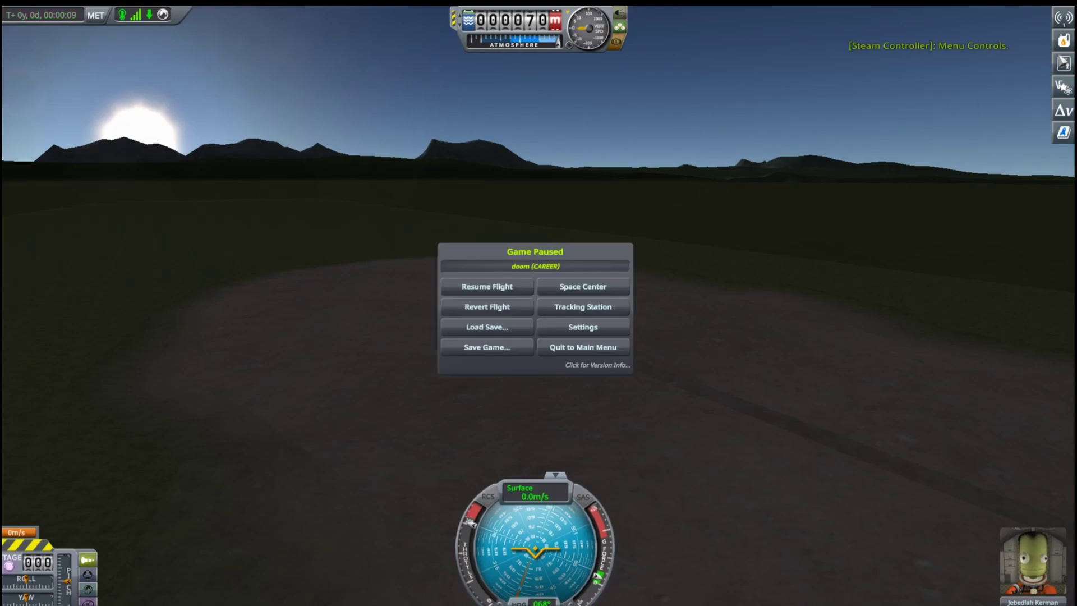
key(Escape)
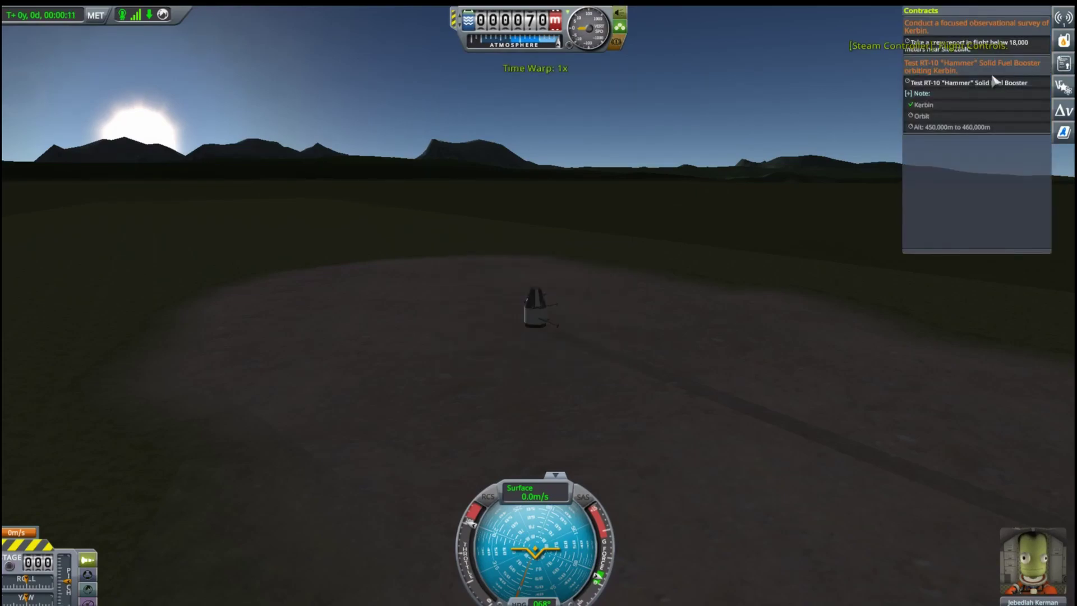
key(Escape)
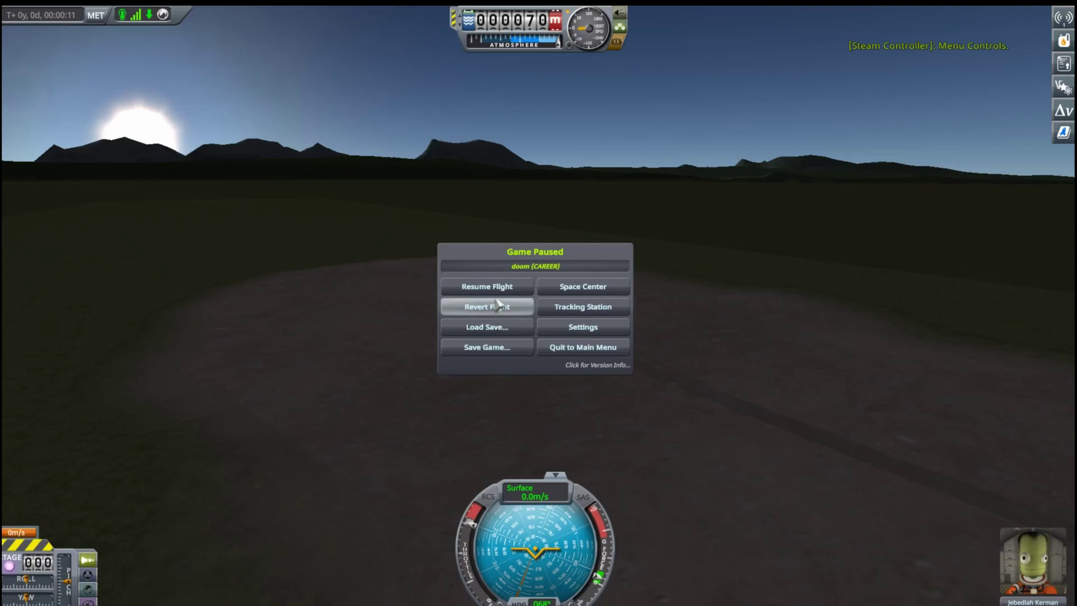
click(499, 306)
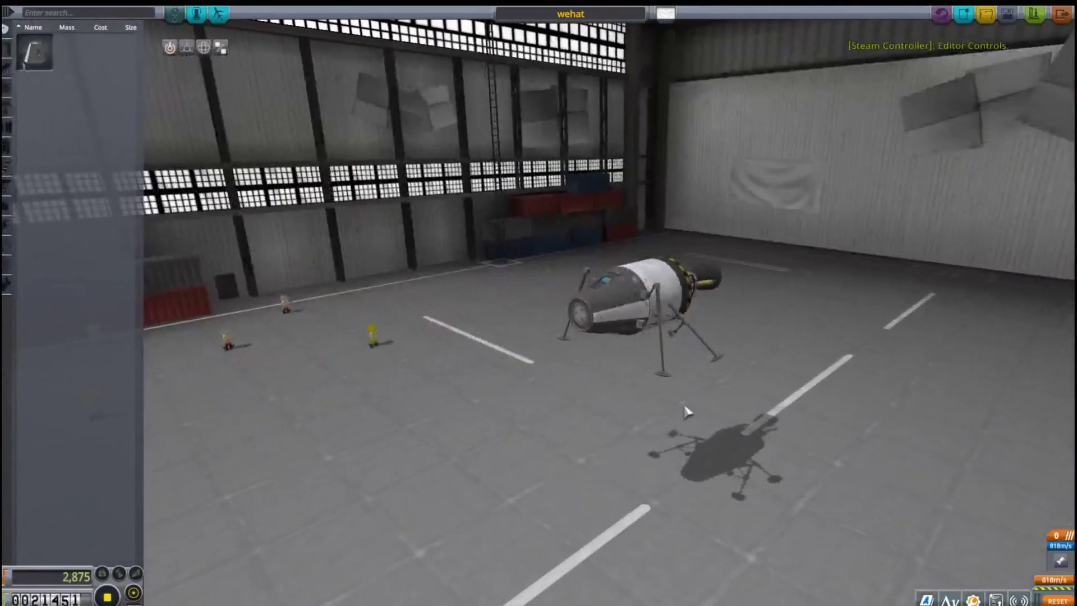
drag(850, 422, 138, 87)
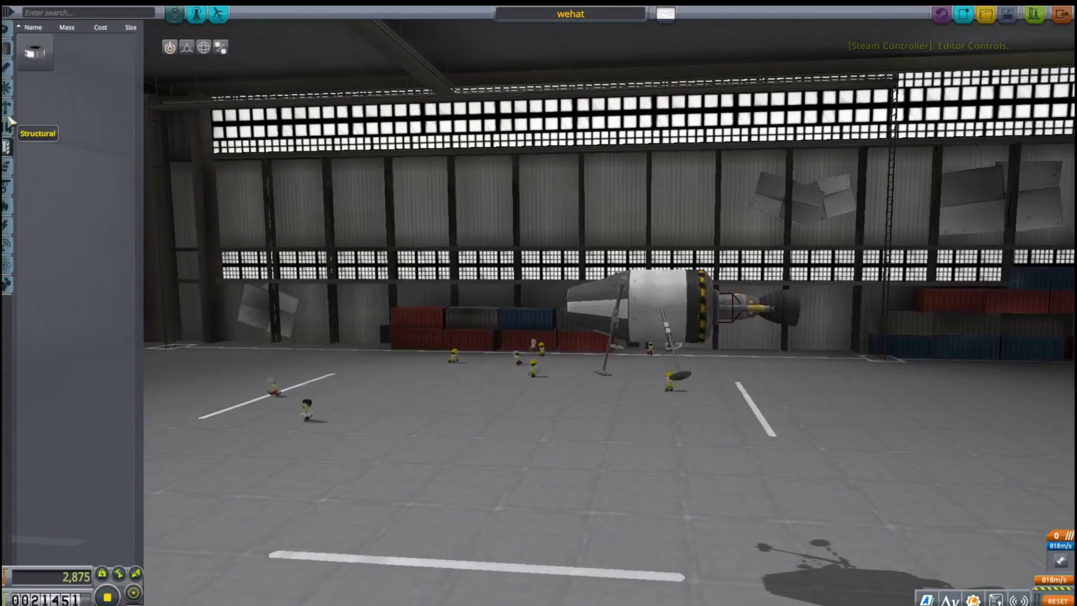
click(4, 118)
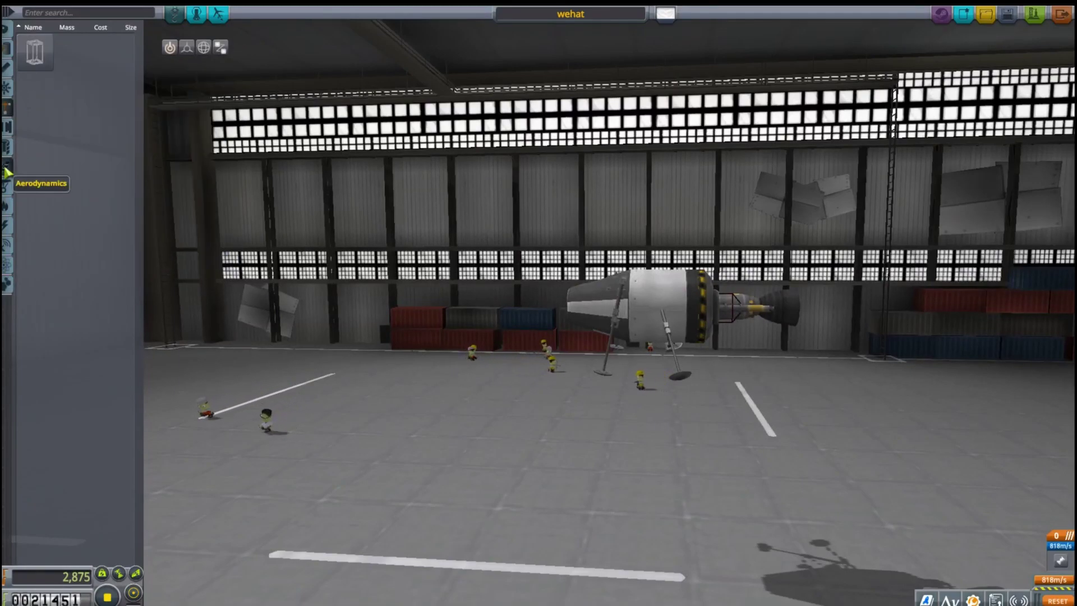
click(8, 148)
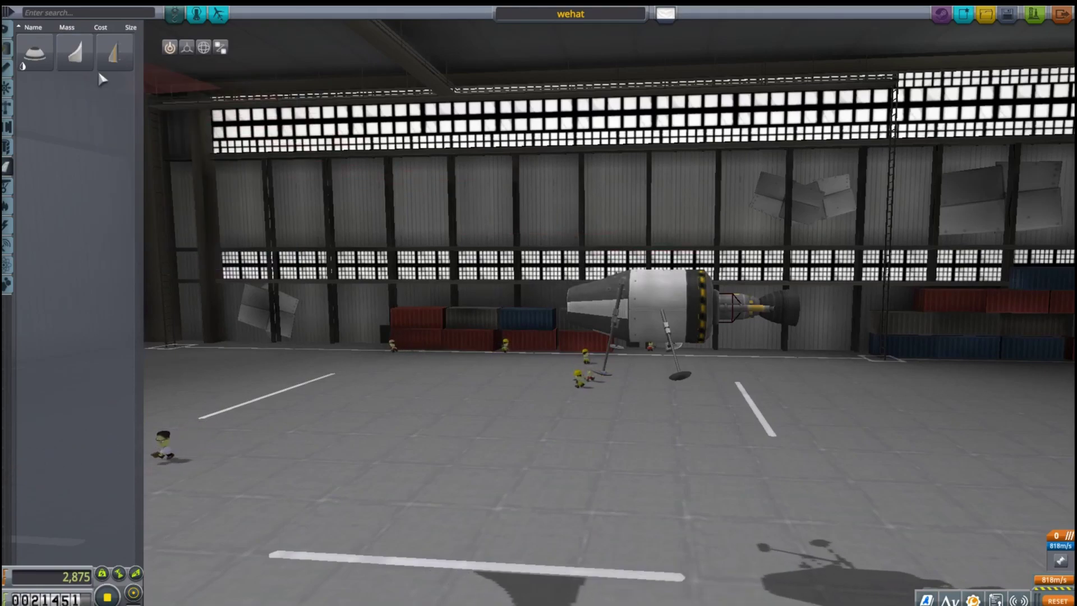
click(111, 52)
click(578, 310)
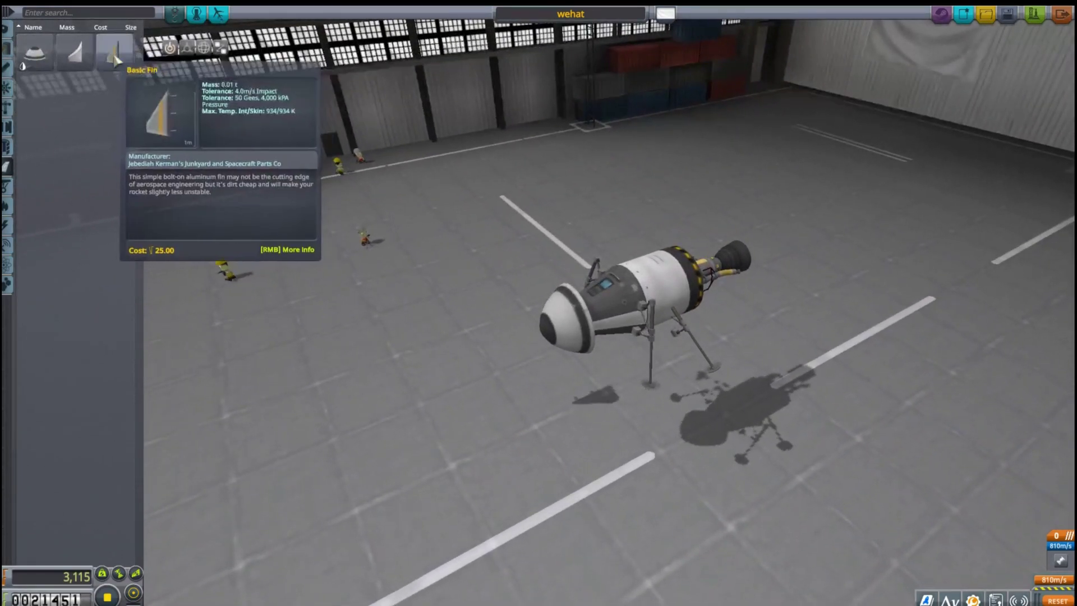
click(112, 52)
click(669, 264)
click(9, 186)
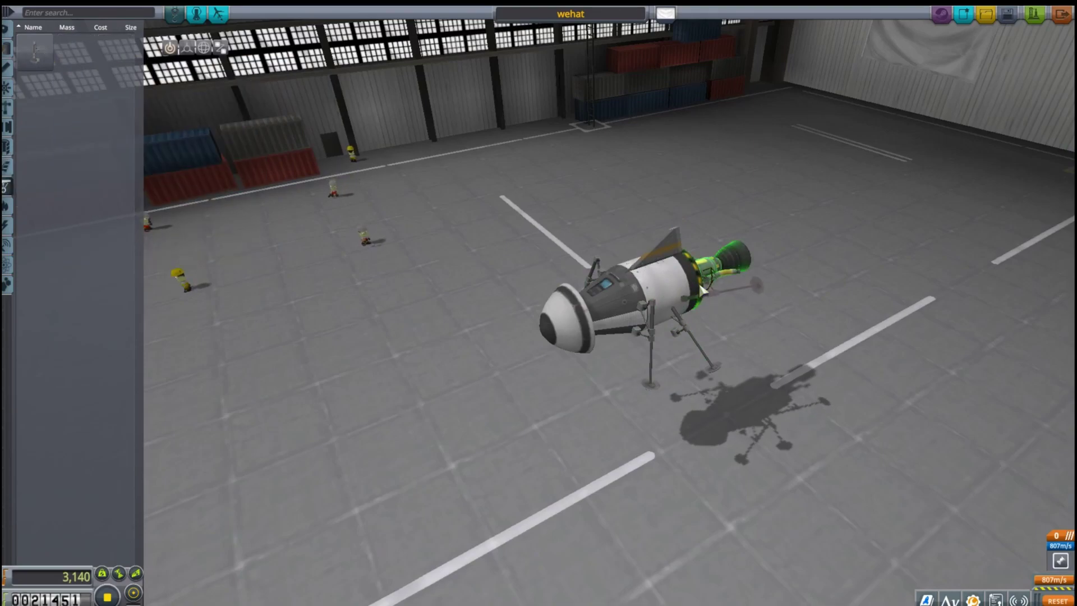
drag(894, 386, 189, 54)
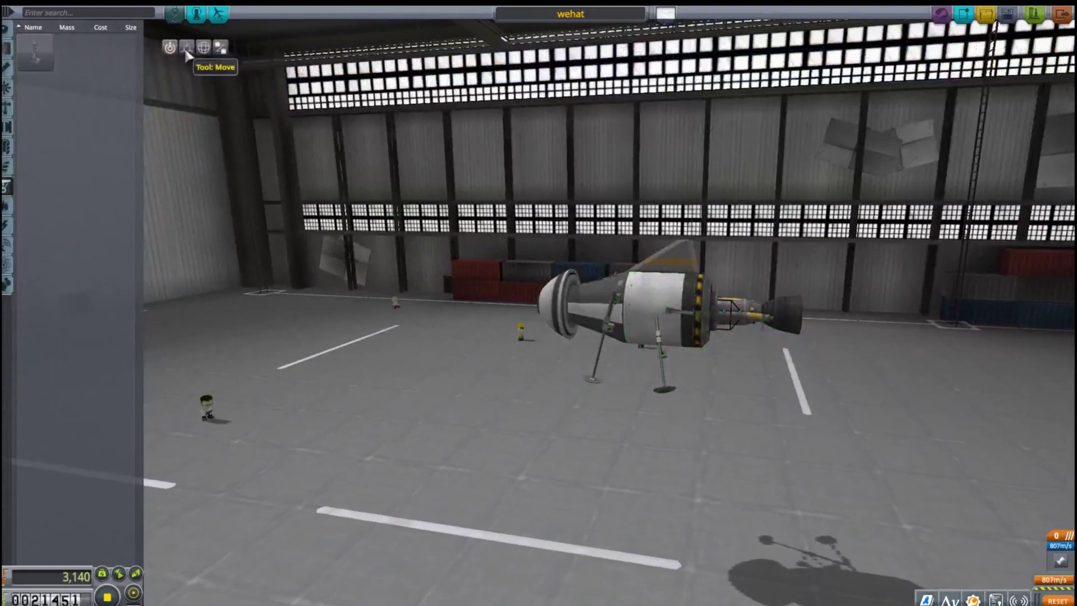
click(698, 310)
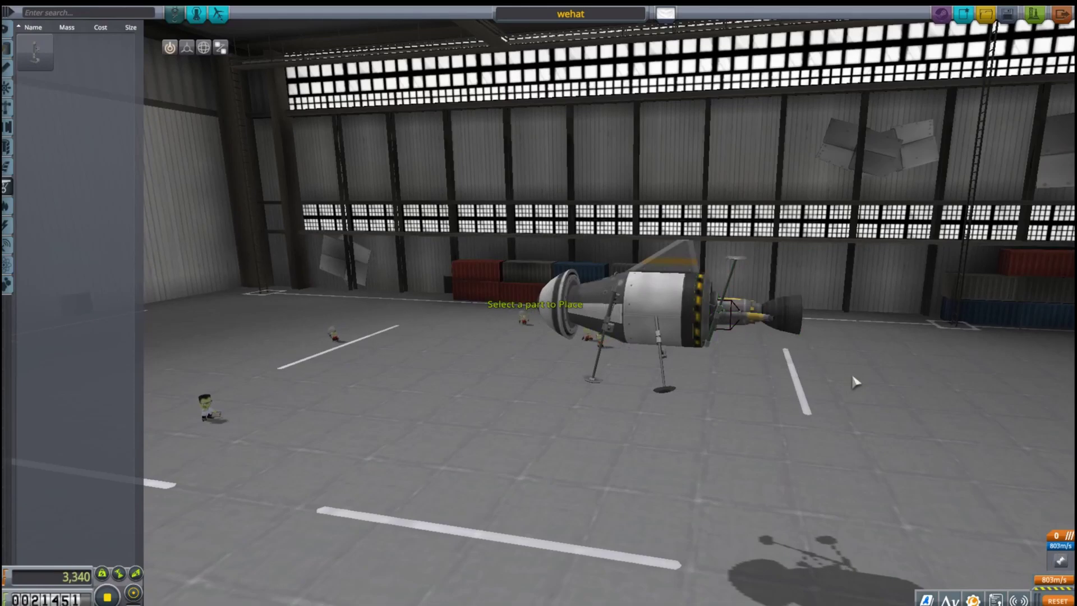
drag(693, 310, 623, 462)
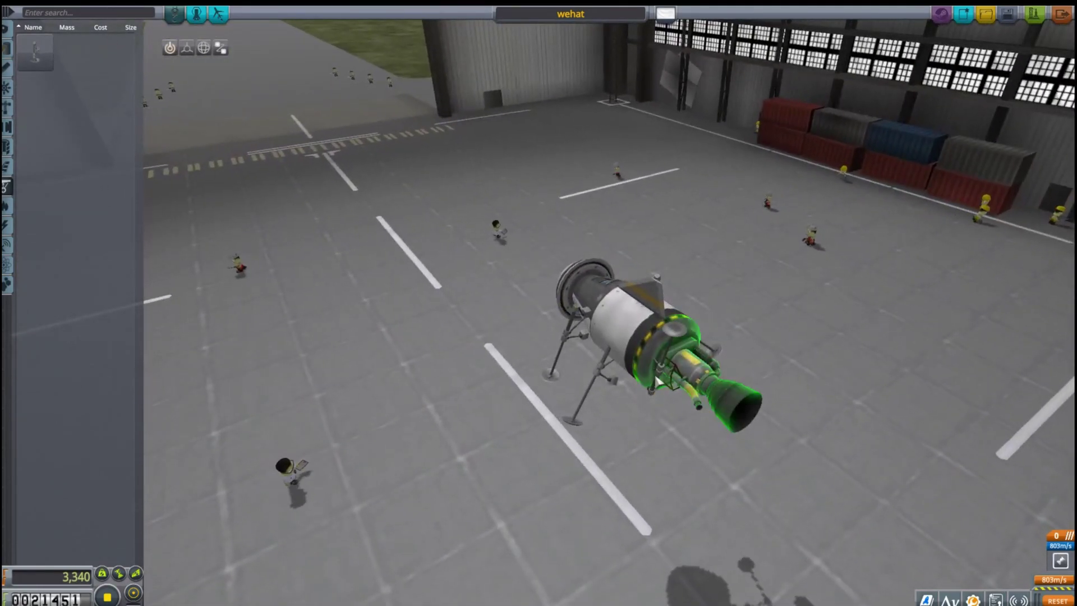
mouse_move(654, 371)
mouse_down()
mouse_move(656, 337)
mouse_move(539, 354)
mouse_up()
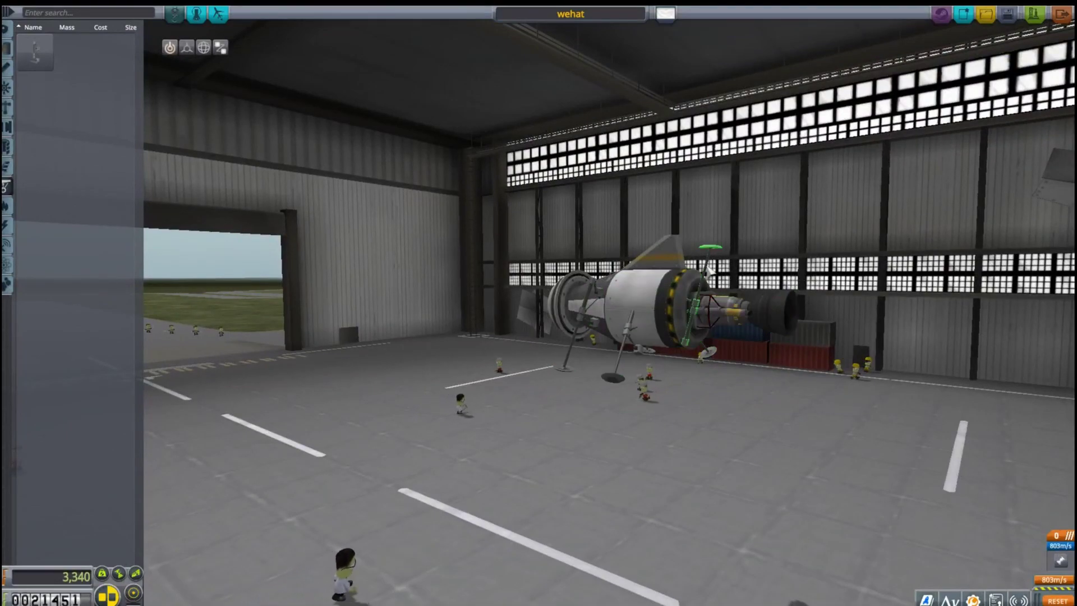
click(678, 330)
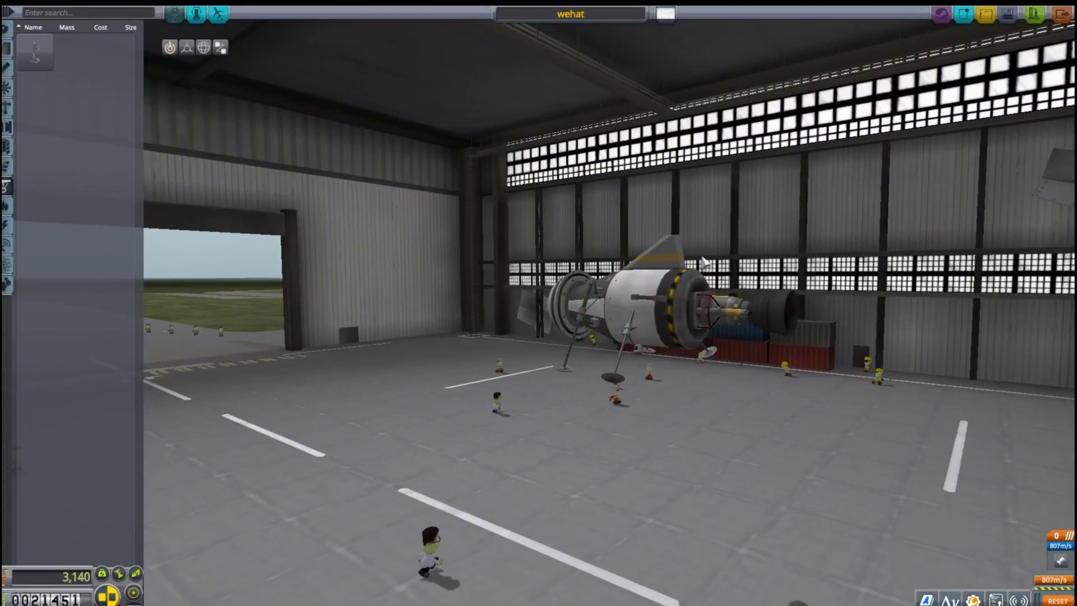
drag(606, 338, 535, 354)
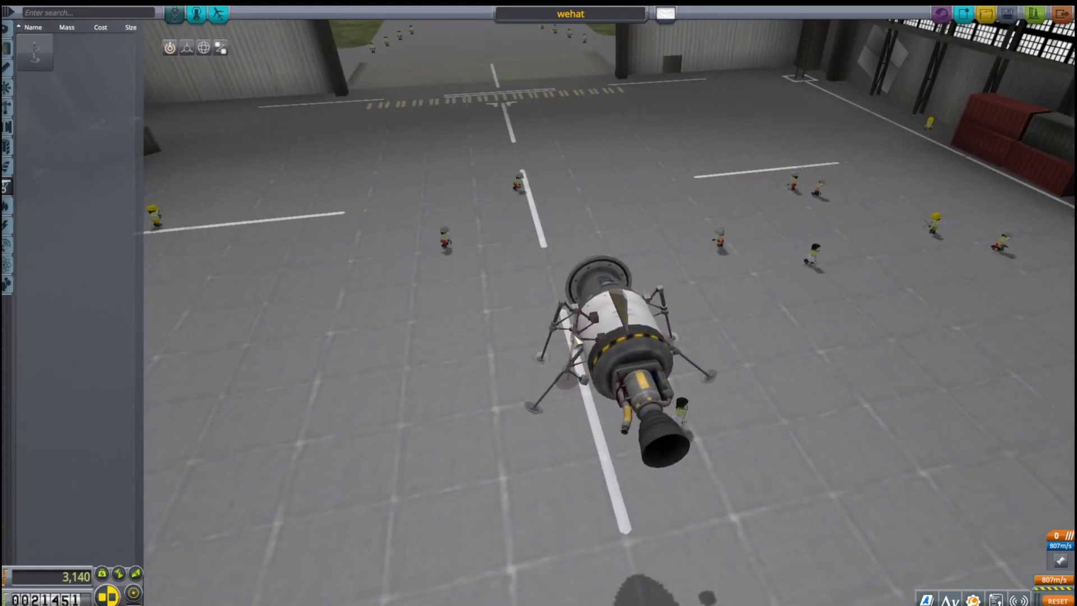
mouse_move(690, 425)
mouse_down()
mouse_move(722, 453)
mouse_move(271, 82)
mouse_up()
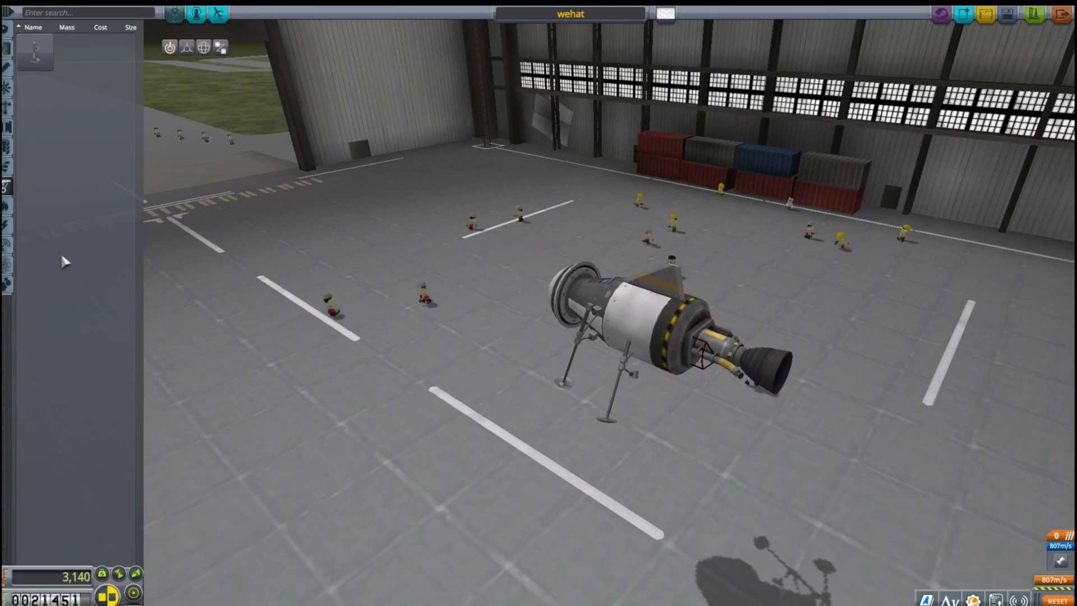
Step: Attach a radial part to the engine section and rotate it
click(677, 333)
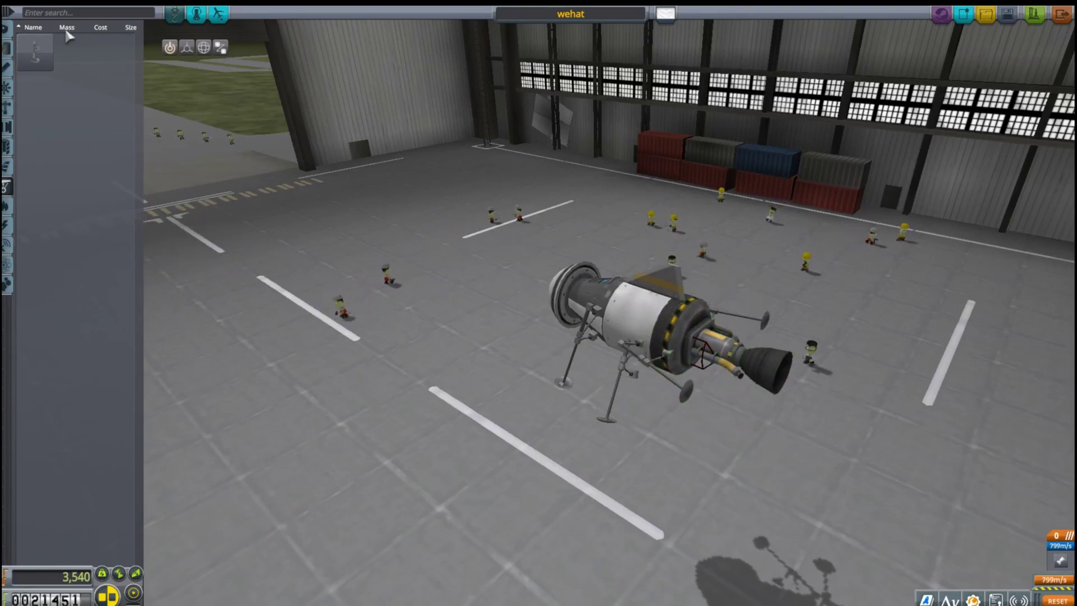
click(205, 48)
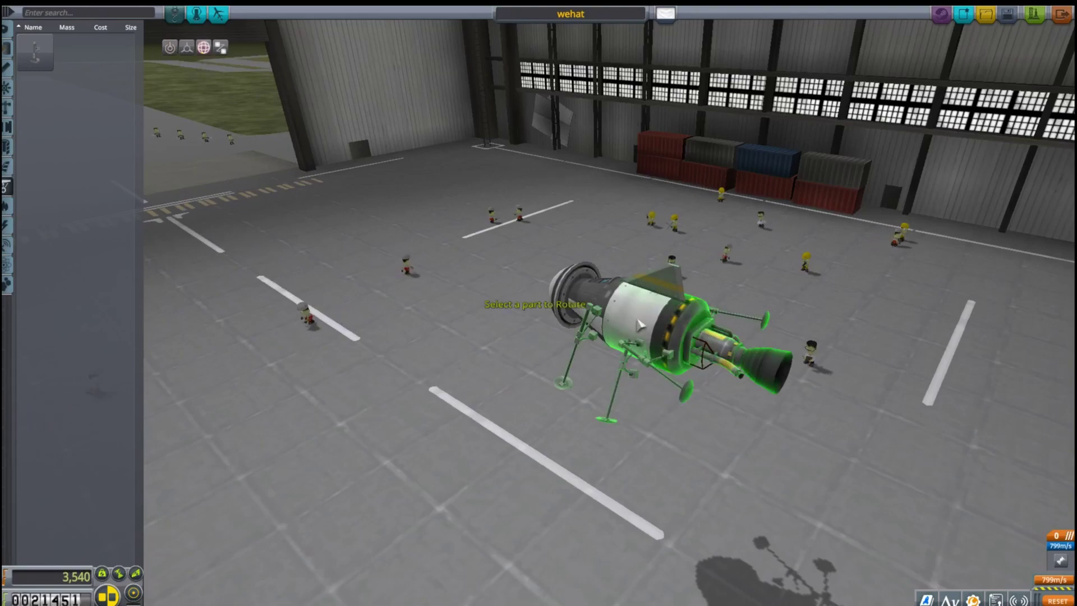
click(653, 367)
drag(653, 366, 650, 372)
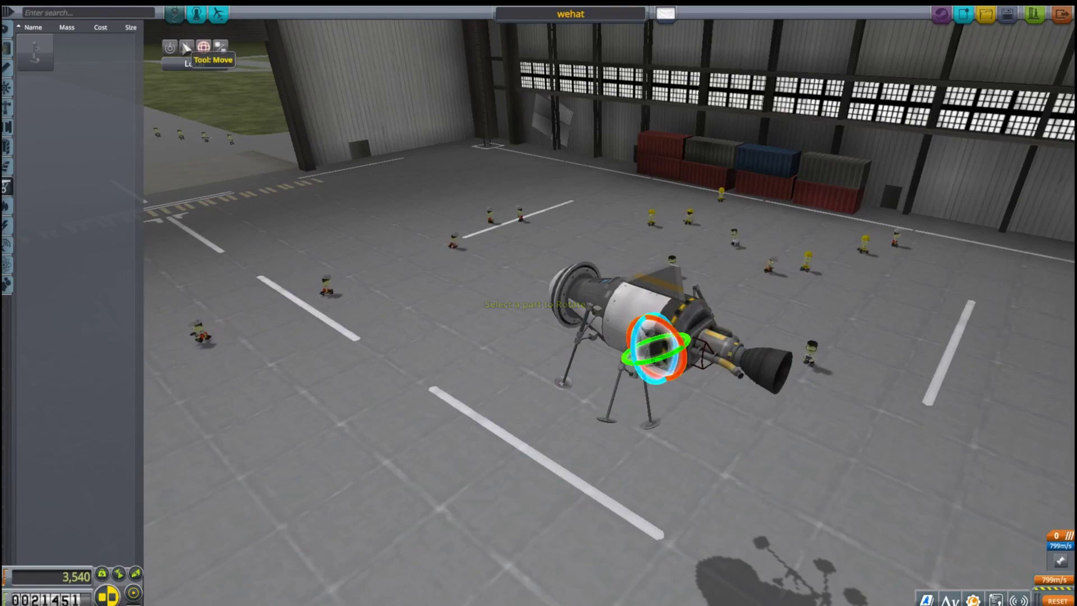
Step: Shift the engine section and its legs sideways and lower them with Offset
key(2)
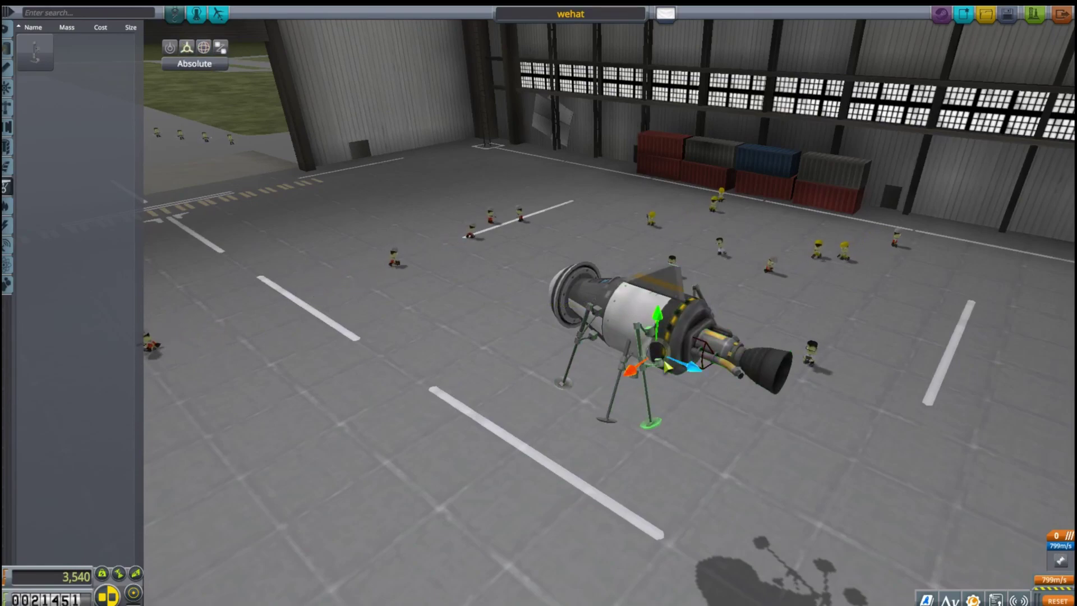
drag(684, 368, 731, 392)
mouse_move(689, 317)
mouse_down()
mouse_move(684, 352)
mouse_move(716, 389)
mouse_move(730, 362)
mouse_up()
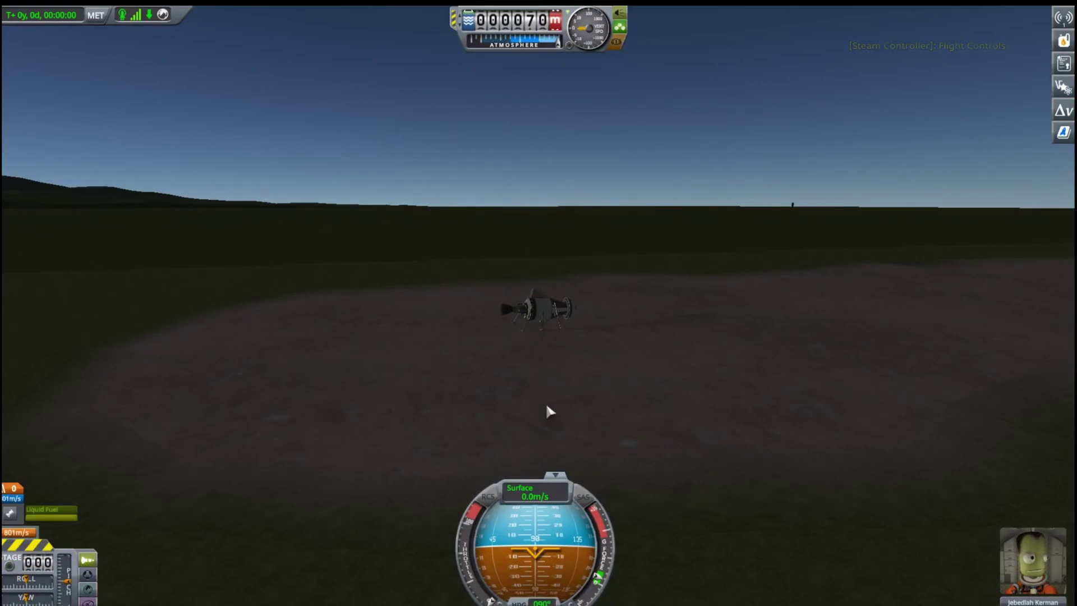
Step: Ignite the engine, check the map view, and switch the altimeter to terrain altitude
key(space)
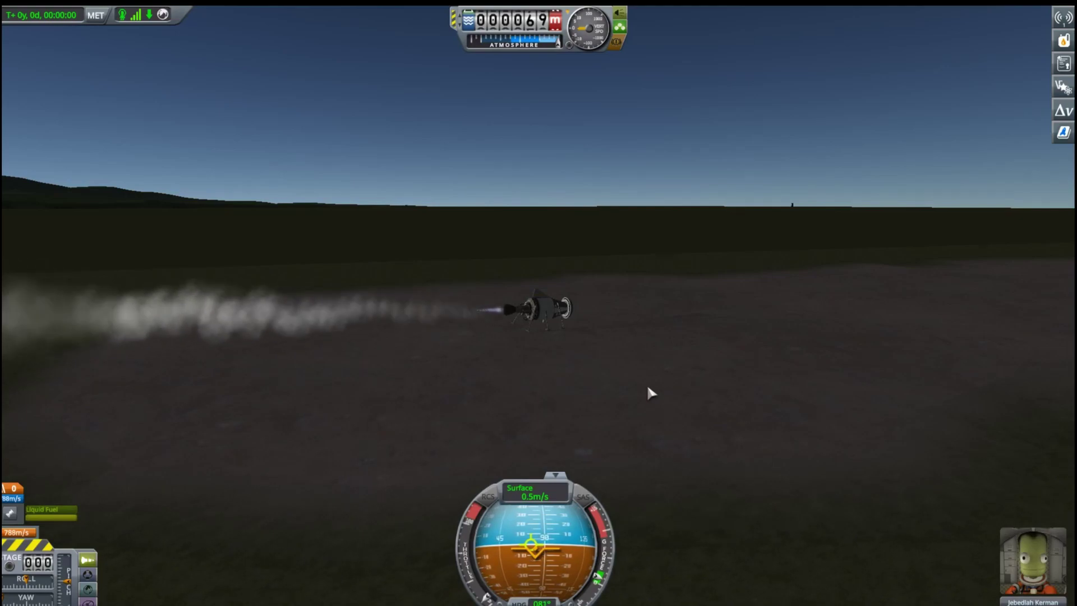
mouse_move(662, 353)
mouse_down()
mouse_move(600, 452)
mouse_move(667, 388)
mouse_up()
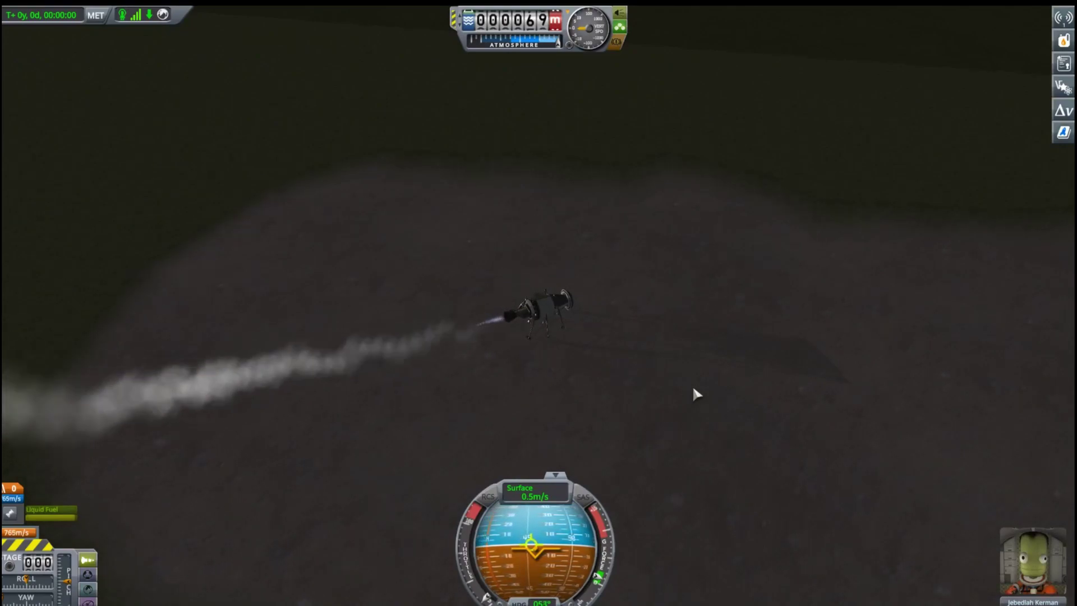
drag(693, 389, 438, 215)
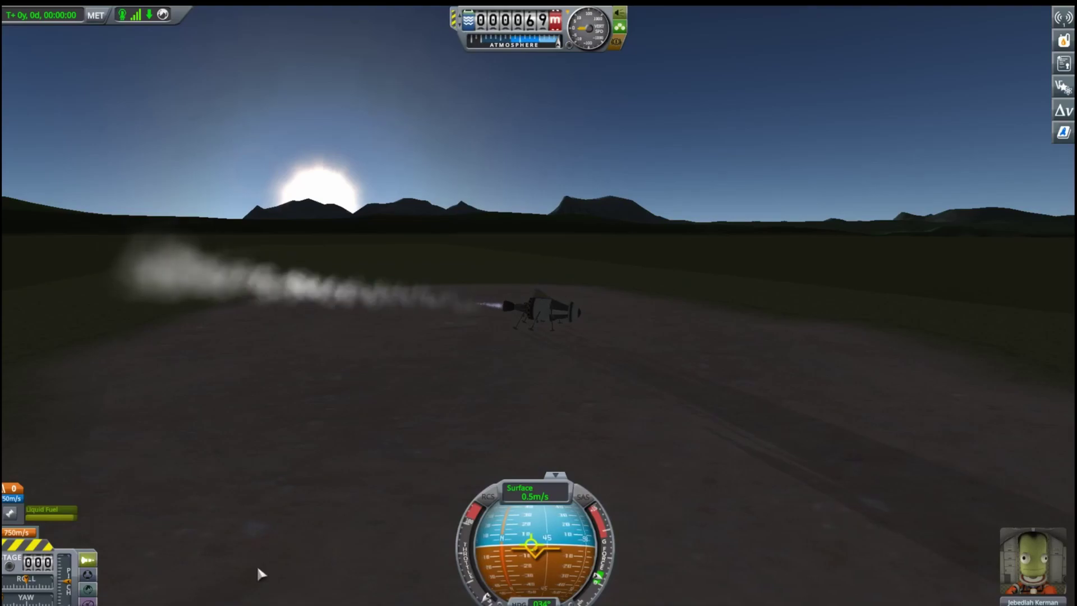
key(m)
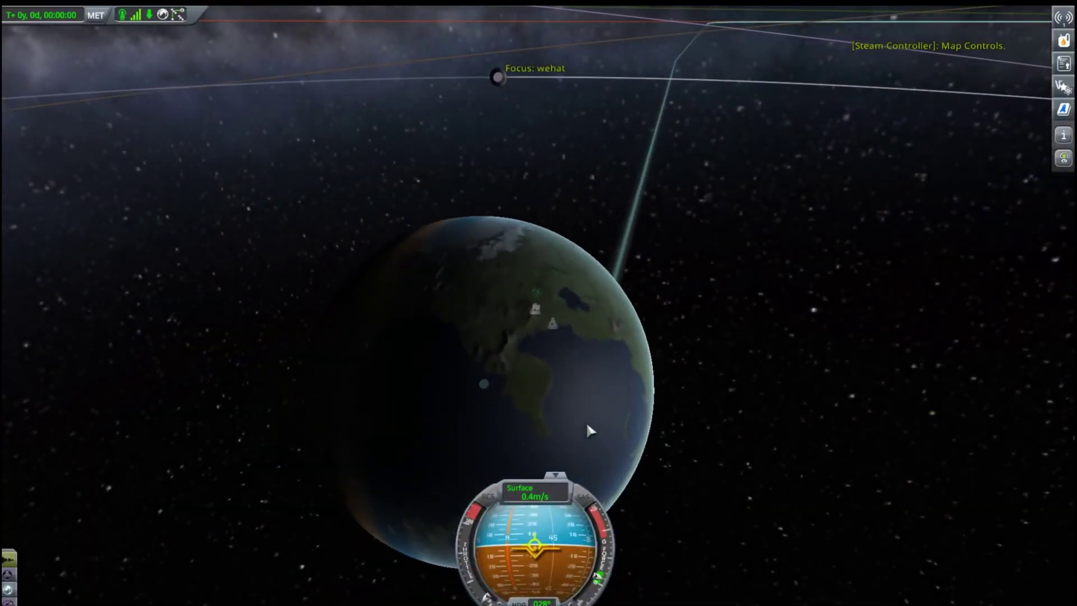
scroll(588, 424, up, 5)
scroll(588, 426, up, 5)
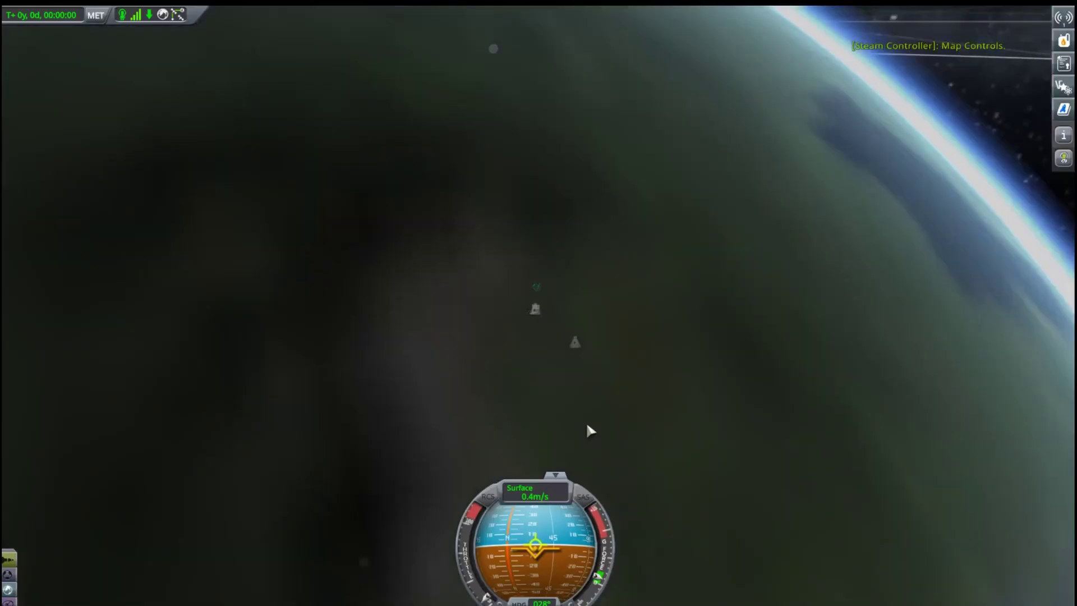
scroll(587, 431, down, 5)
click(9, 575)
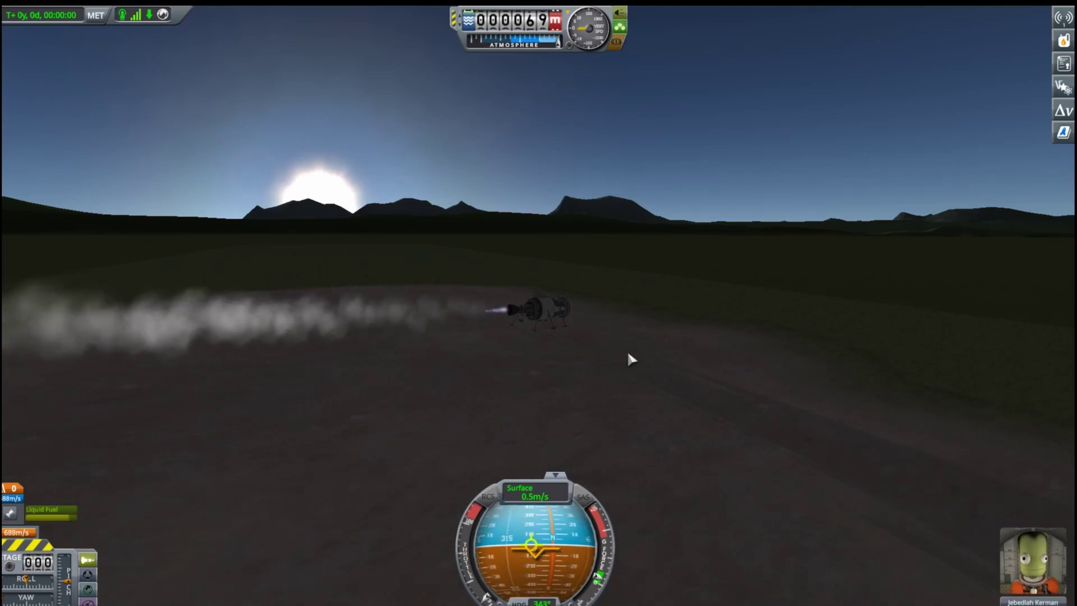
click(469, 19)
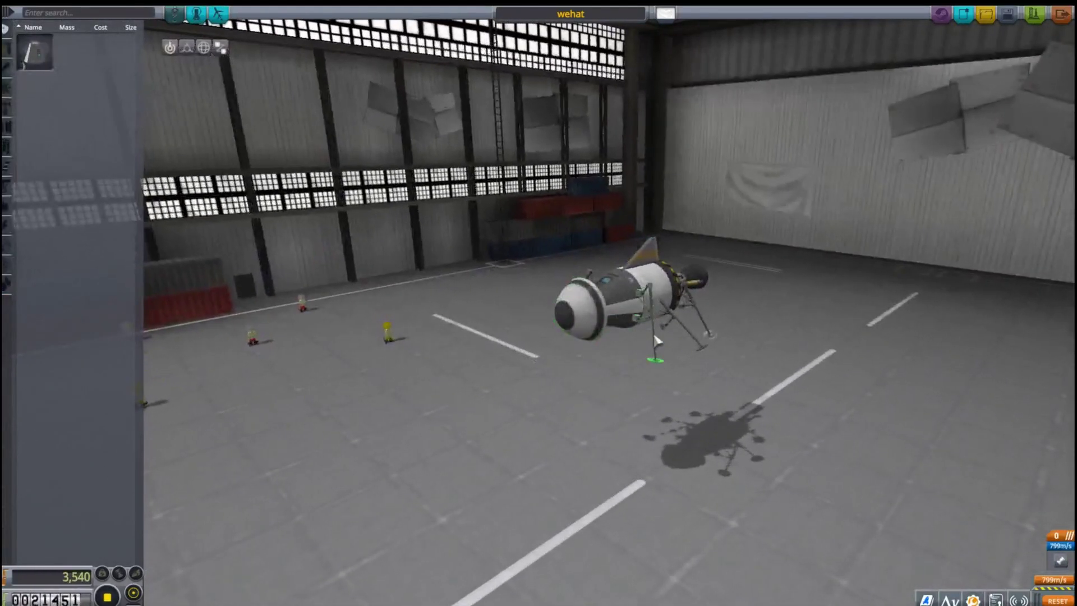
Step: Delete the landing legs and the nose cone from the lander
click(656, 340)
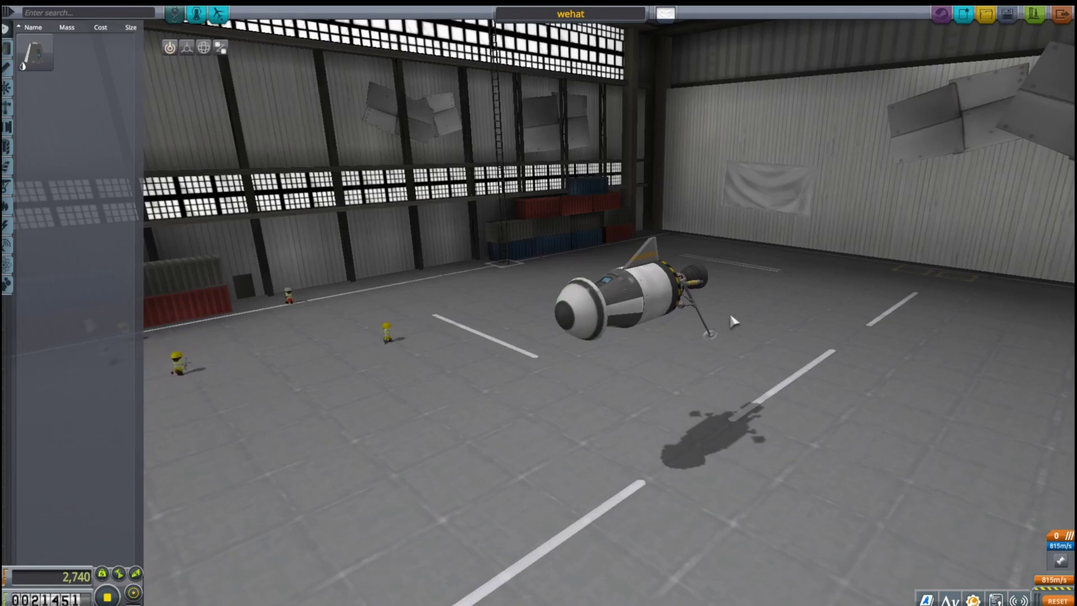
click(127, 345)
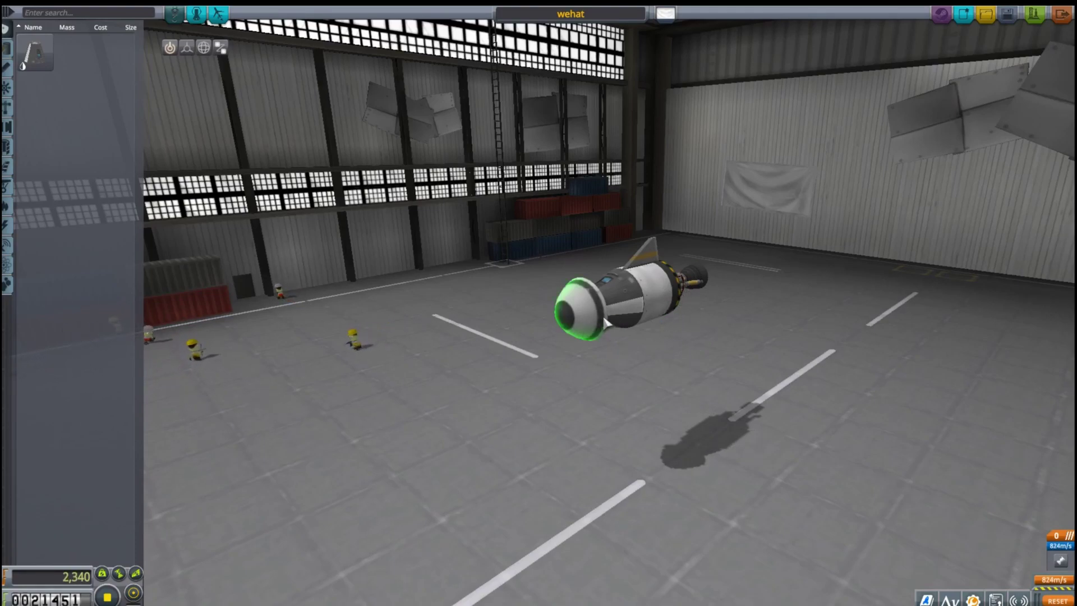
click(581, 310)
click(95, 320)
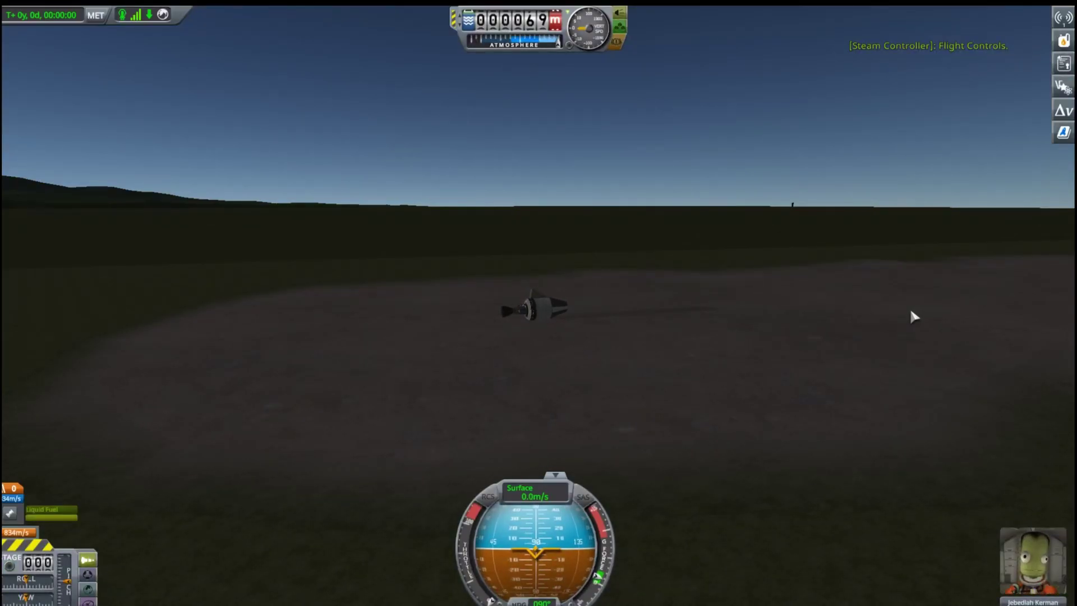
Step: Ignite the stripped lander, pause after the crash, and revert the flight
key(space)
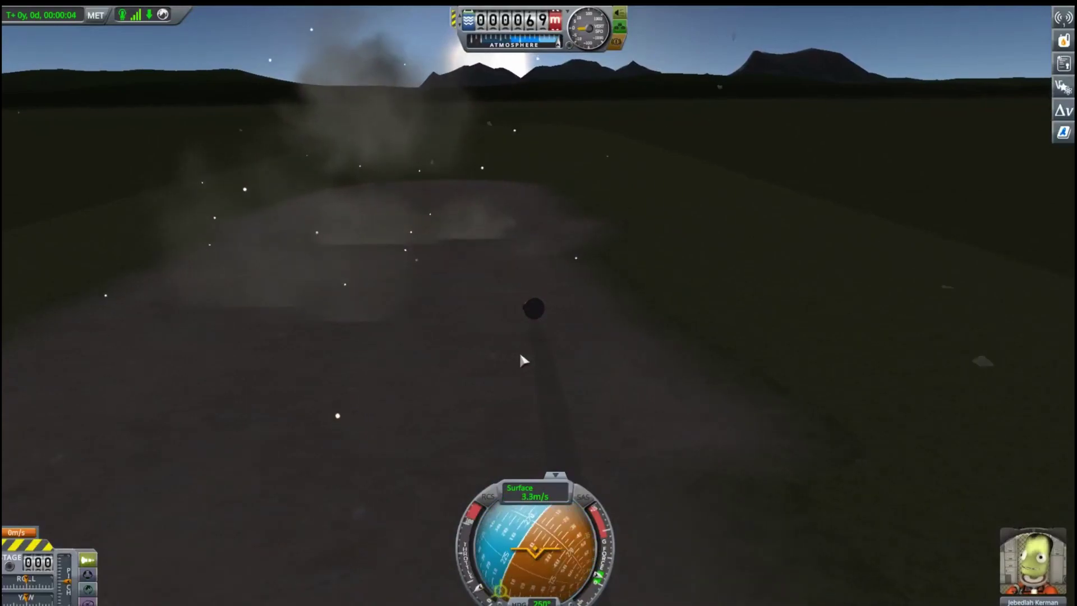
key(Escape)
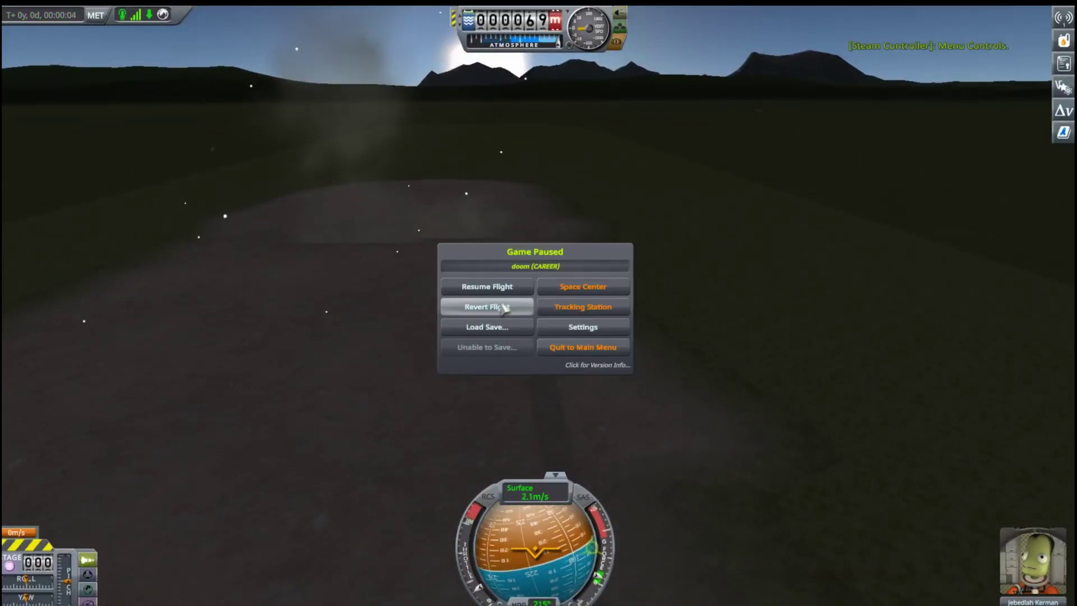
click(494, 308)
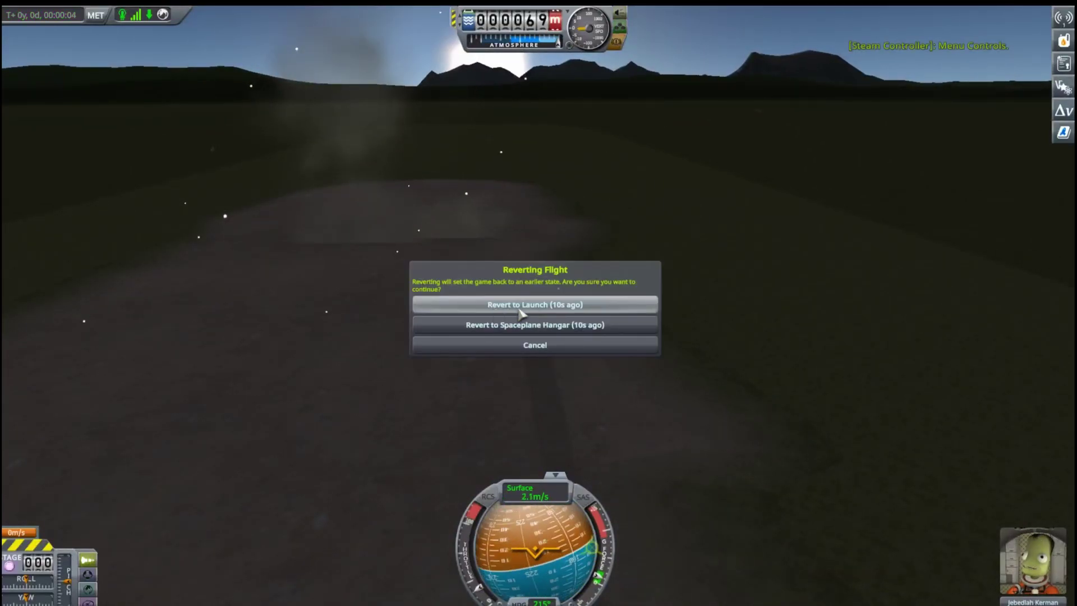